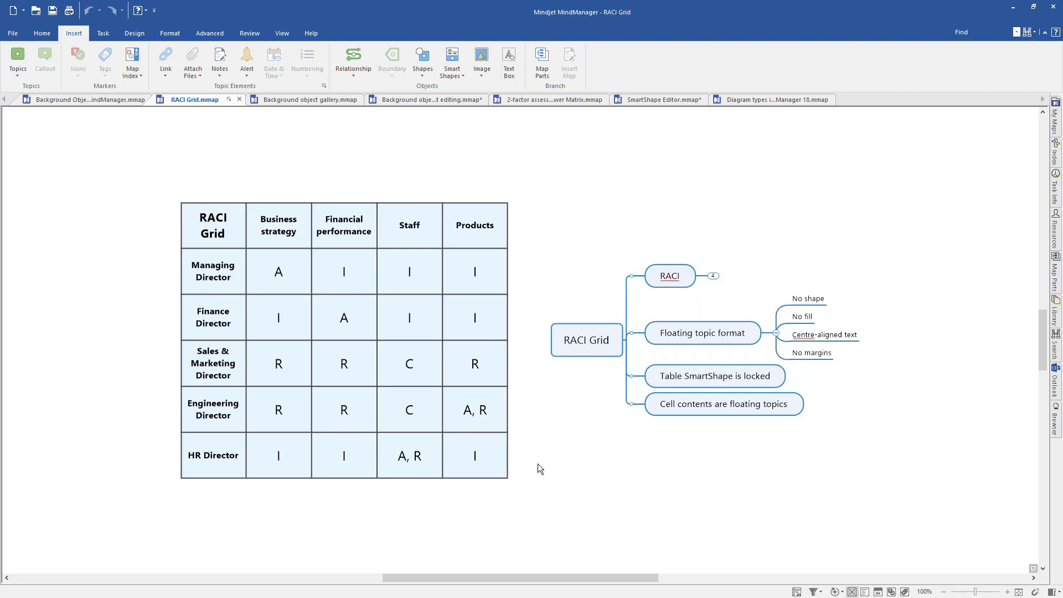
# - Move the "A, R" floating topic slightly rightward within the HR Director / Staff cell of the RACI grid
pyautogui.click(418, 461)
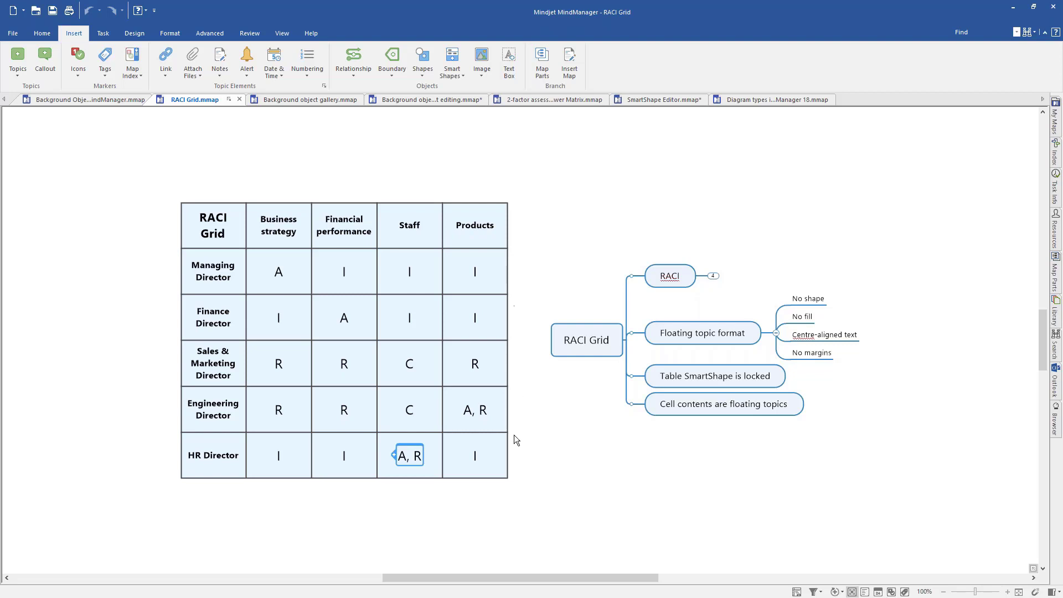
pyautogui.click(477, 454)
pyautogui.click(415, 457)
pyautogui.moveTo(416, 457)
pyautogui.mouseDown()
pyautogui.moveTo(415, 435)
pyautogui.moveTo(421, 458)
pyautogui.mouseUp()
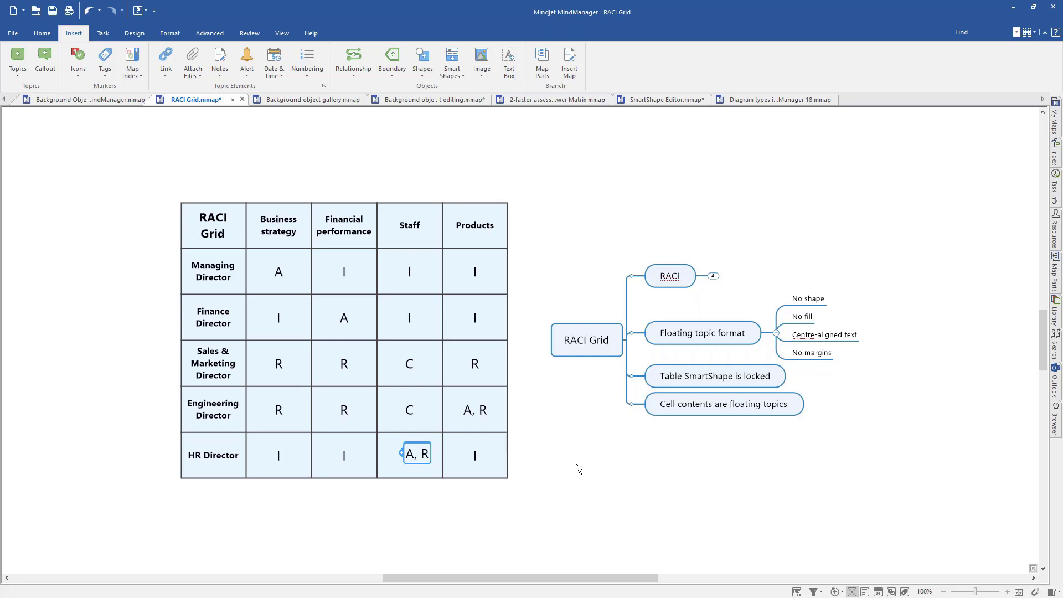
# - In the Background Objects in MindManager map, expand "Process, process, process!" and the subtopics of both its statements
pyautogui.click(99, 102)
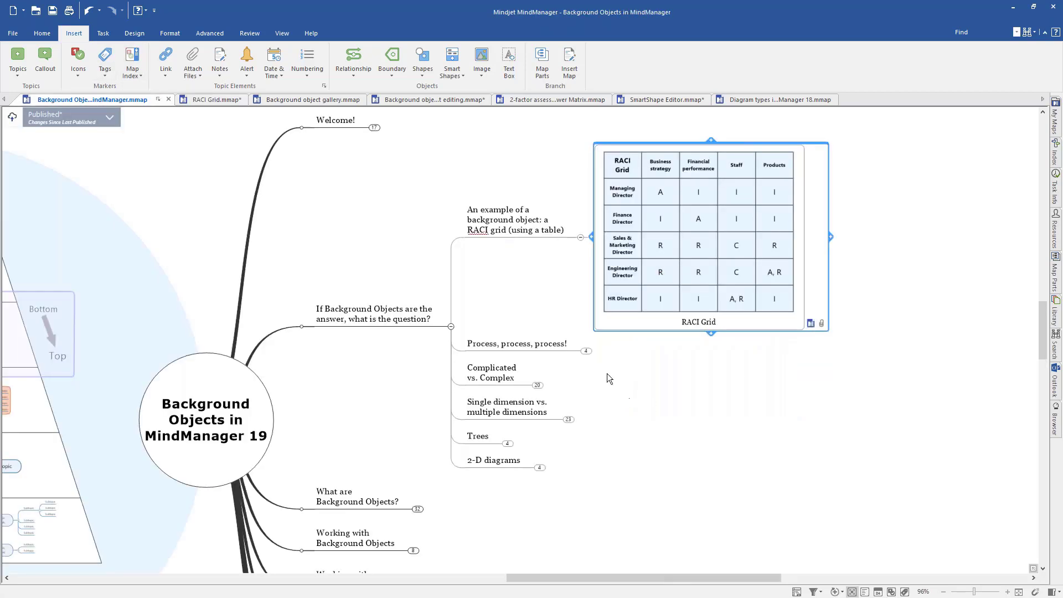
pyautogui.click(585, 351)
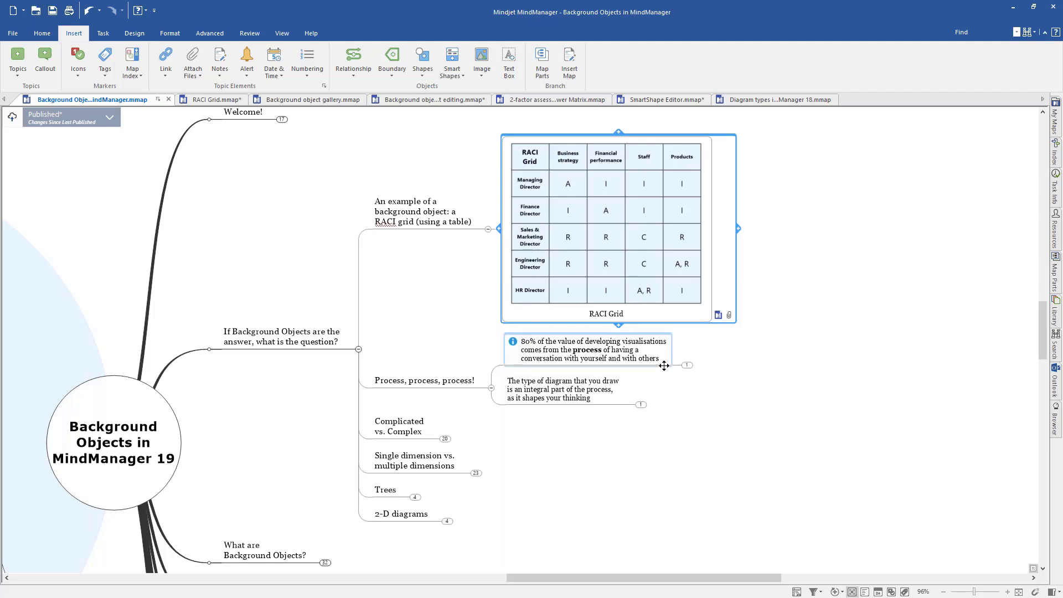
pyautogui.click(663, 365)
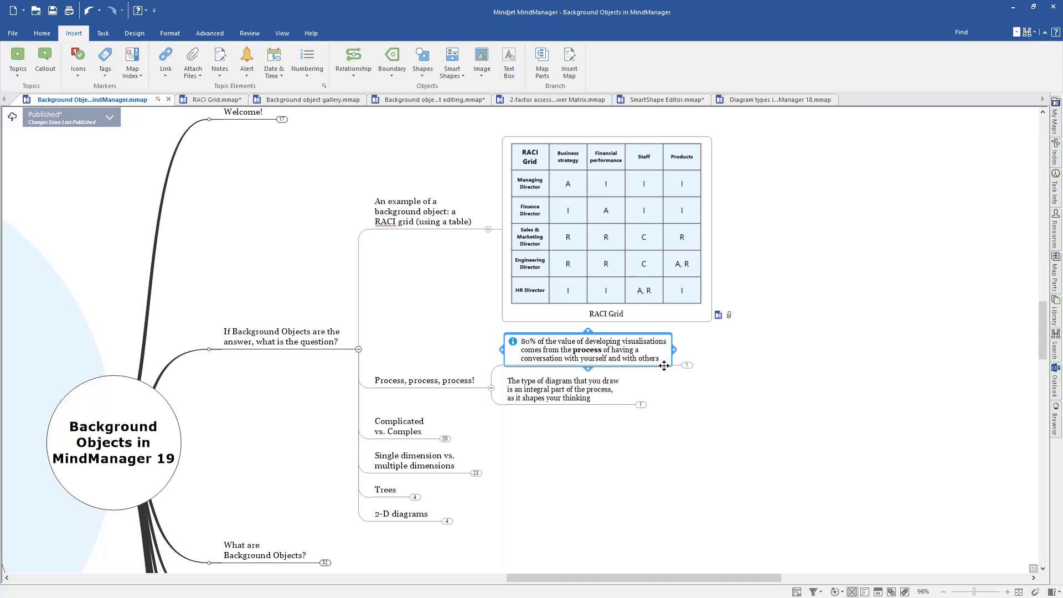
pyautogui.scroll(1, 664, 366)
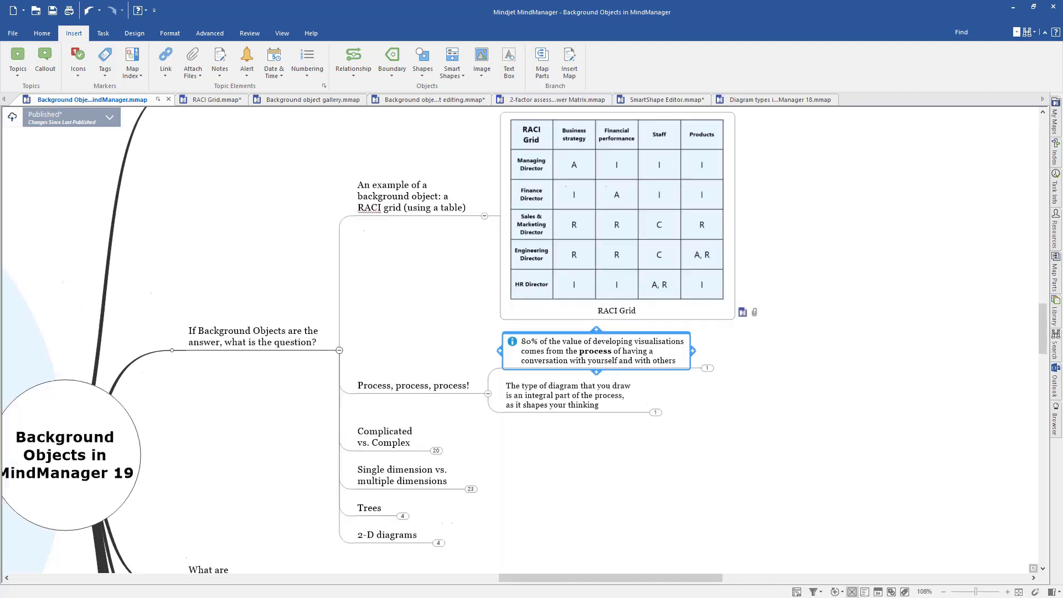
pyautogui.click(708, 368)
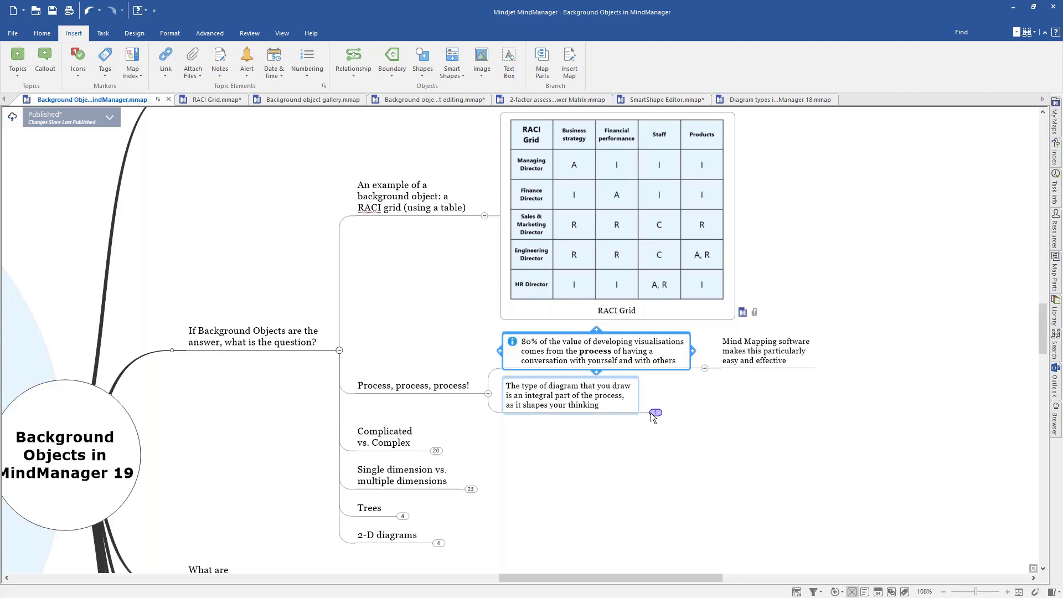
pyautogui.click(620, 402)
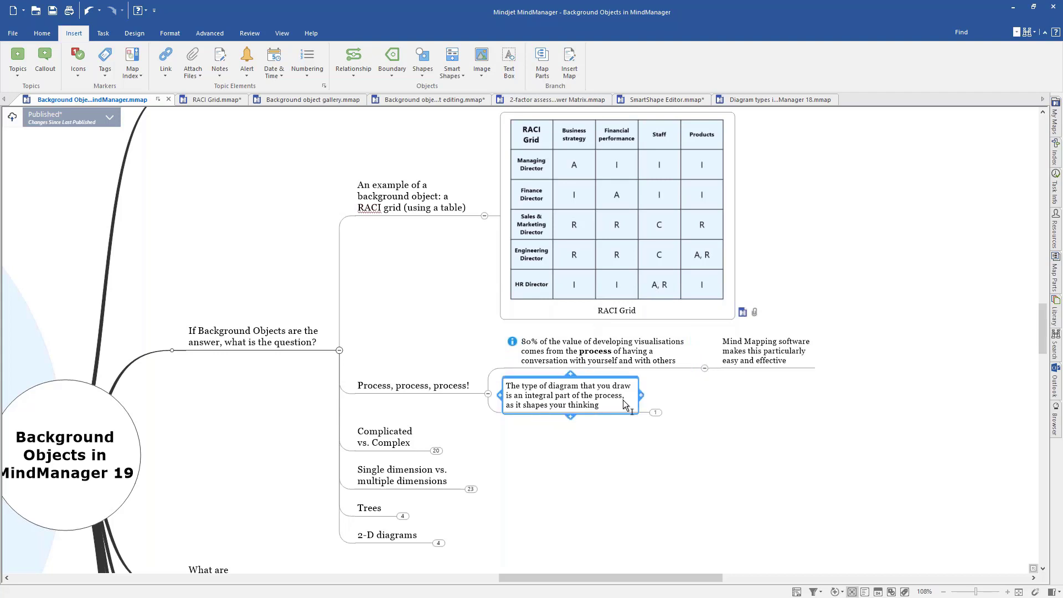
pyautogui.click(655, 413)
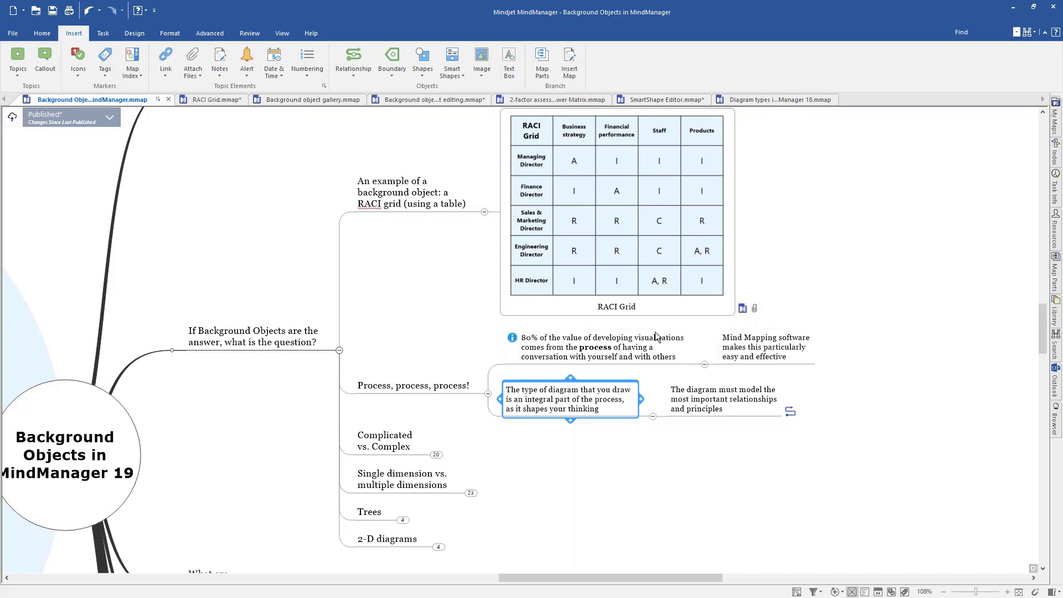
# - Expand "Complicated vs. Complex" and collapse the "Process, process, process!" and RACI grid example topics
pyautogui.click(380, 443)
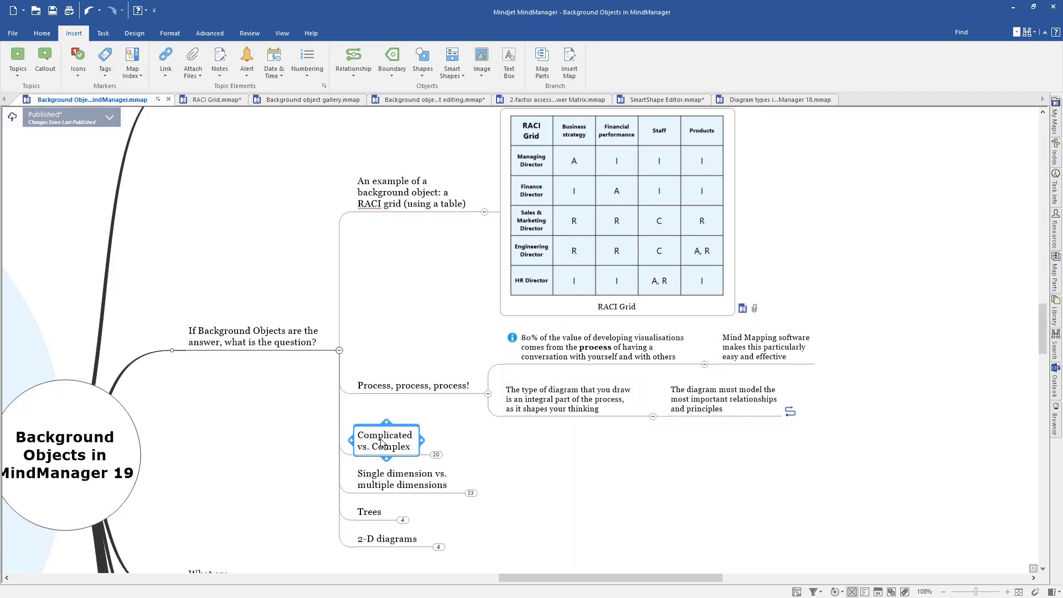
pyautogui.click(435, 454)
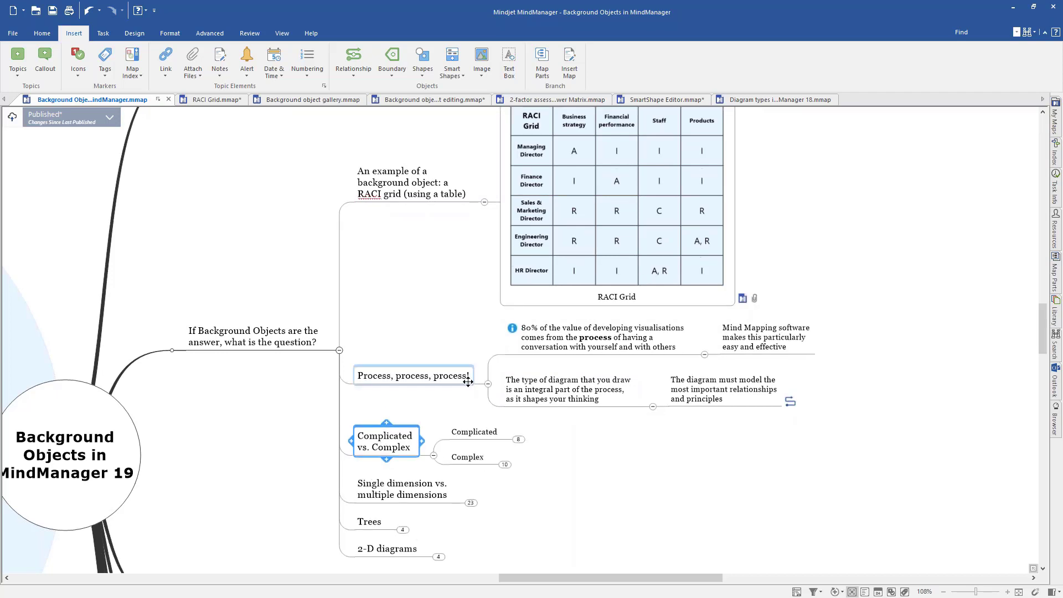
pyautogui.click(488, 384)
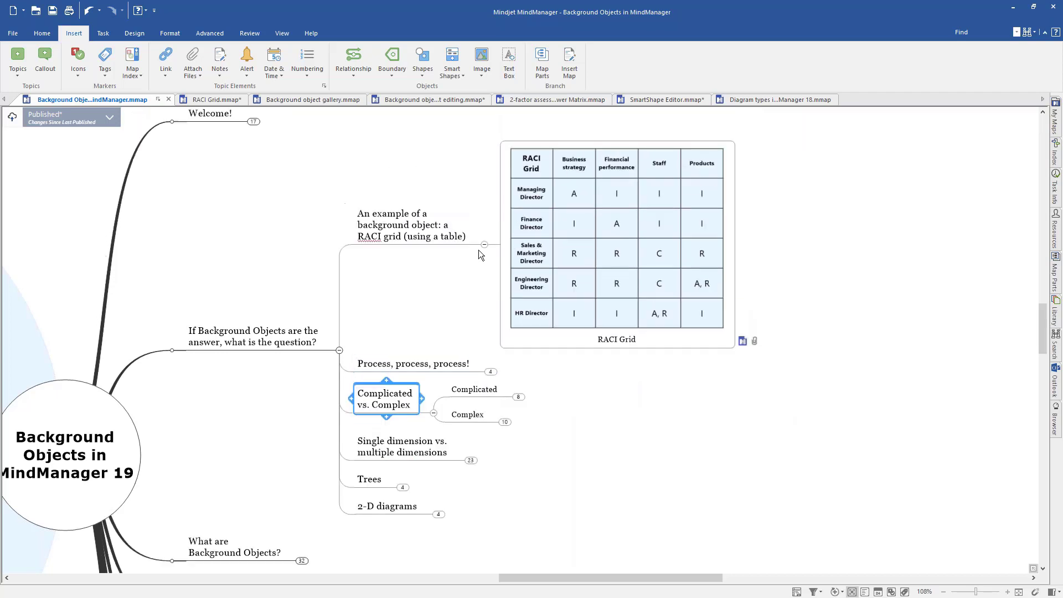
pyautogui.click(484, 242)
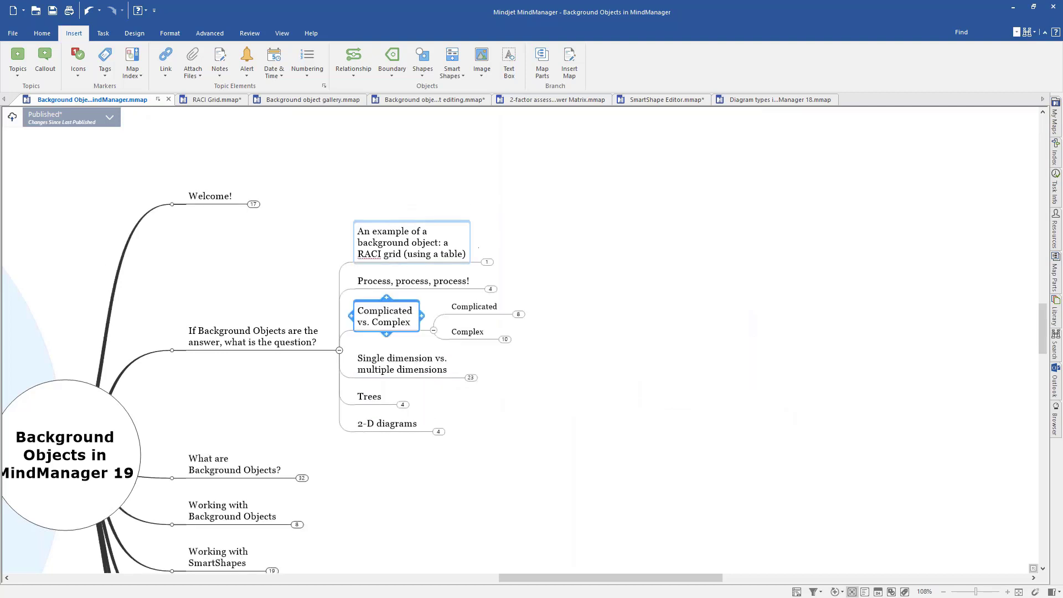
# - Expand the "Complicated" topic together with its "Examples" subtopic
pyautogui.click(480, 310)
pyautogui.hotkey('ctrl', 'd')
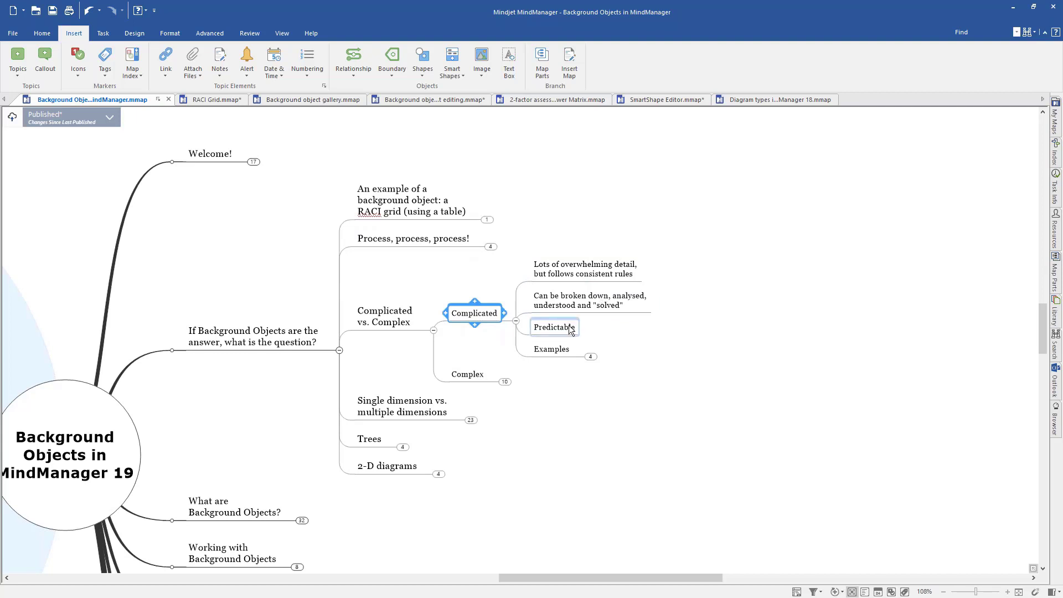
pyautogui.click(591, 357)
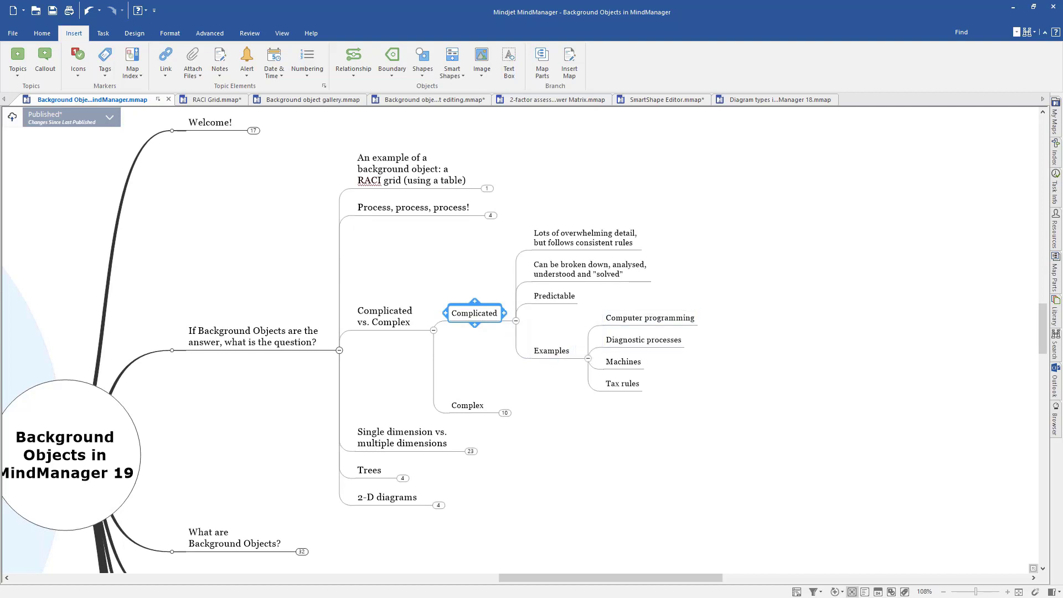
# - Expand the "Complex" topic and its "Examples" subtopic under "Complicated vs. Complex"
pyautogui.click(473, 407)
pyautogui.press('+')
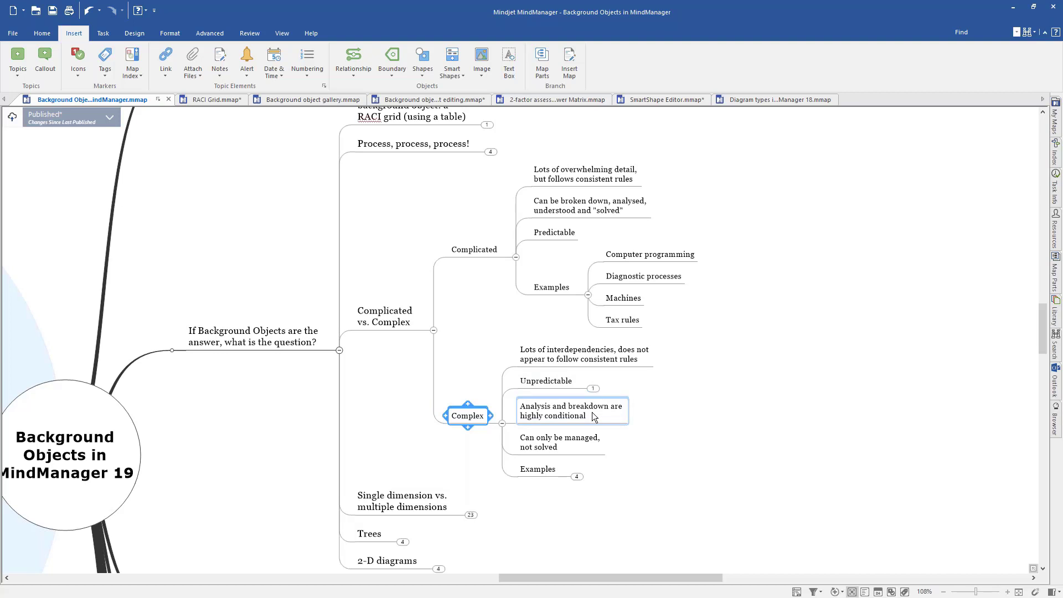
pyautogui.click(573, 446)
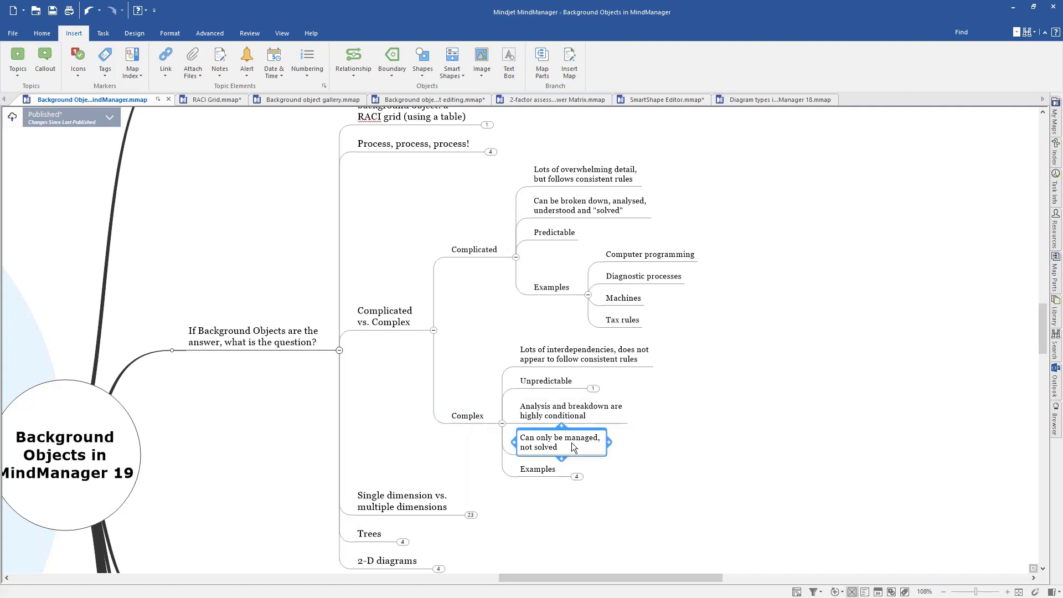
pyautogui.click(577, 477)
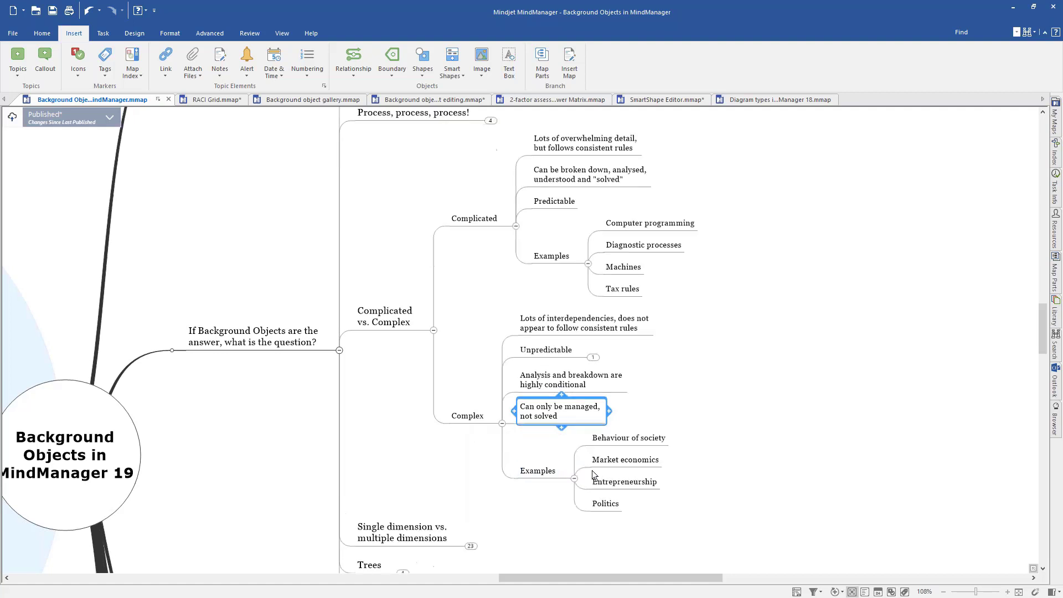
pyautogui.moveTo(753, 473); pyautogui.dragTo(741, 451)
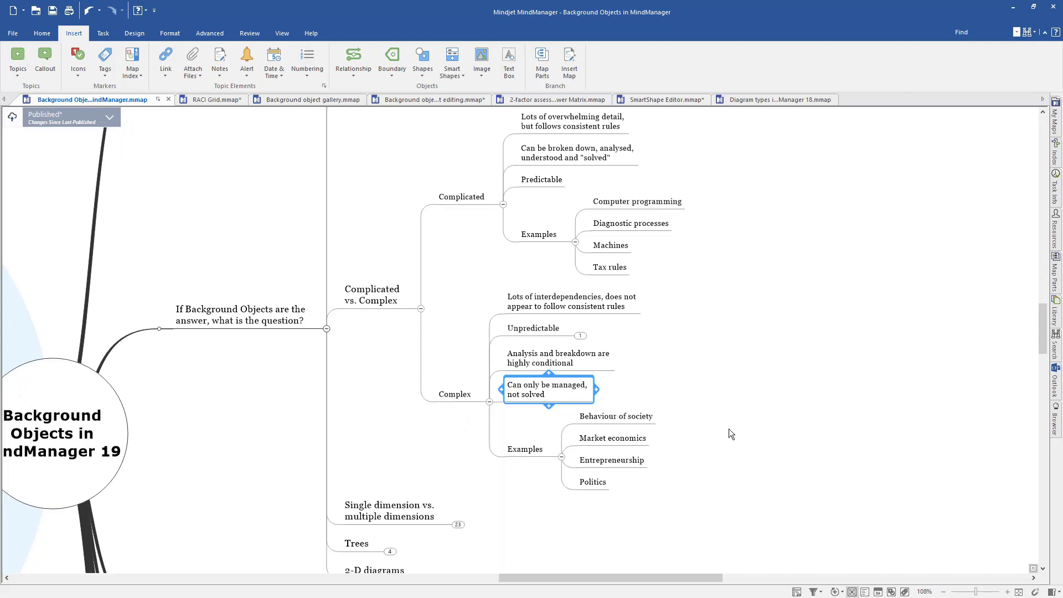
# - Expand "Single dimension vs. multiple dimensions" and open the single-dimension examples down to the car engine and family tree details
pyautogui.click(404, 510)
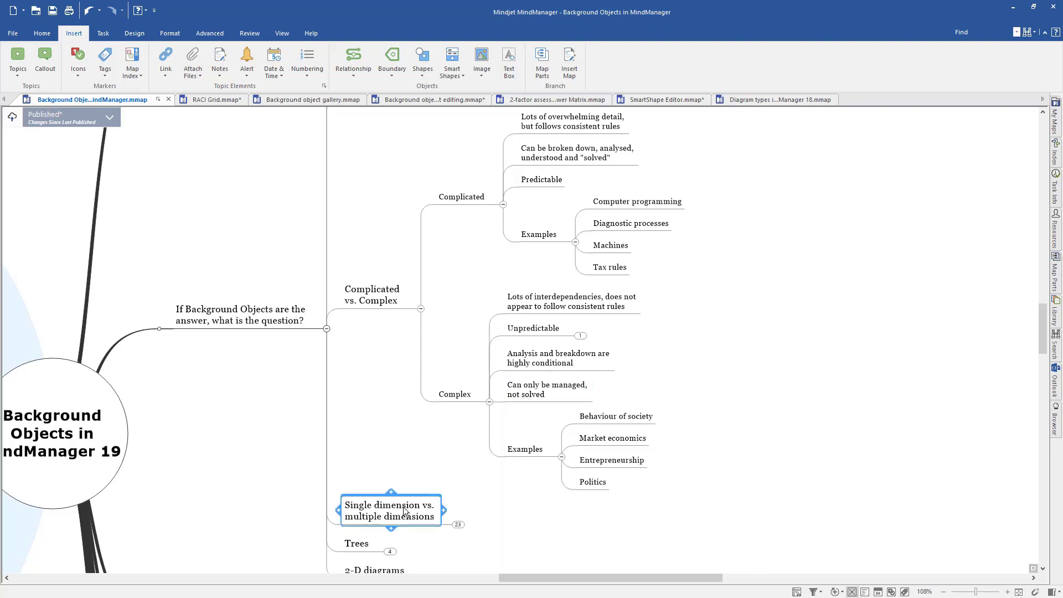
pyautogui.press('F4')
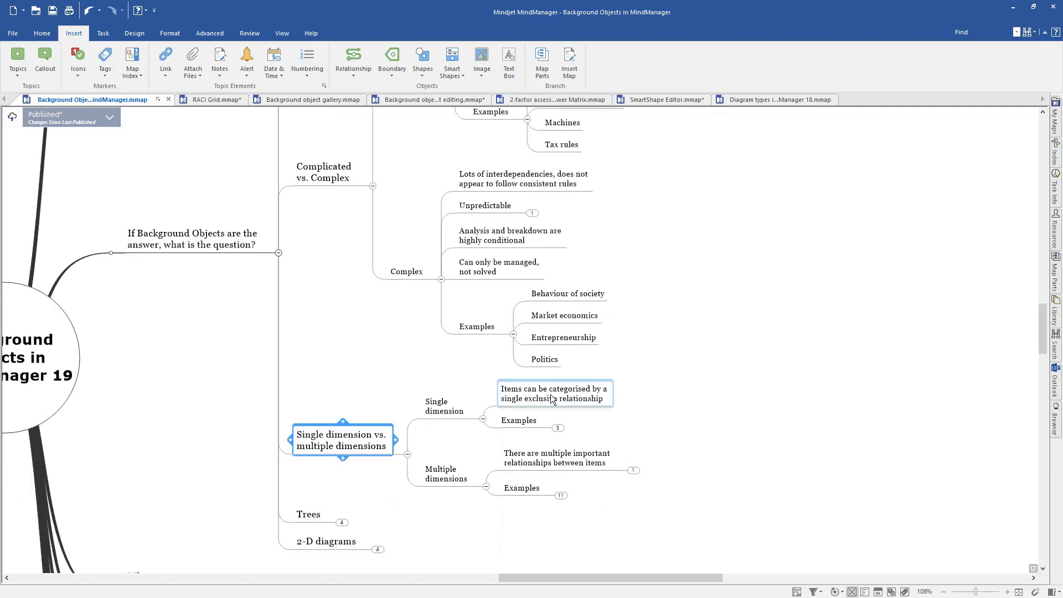
pyautogui.click(558, 428)
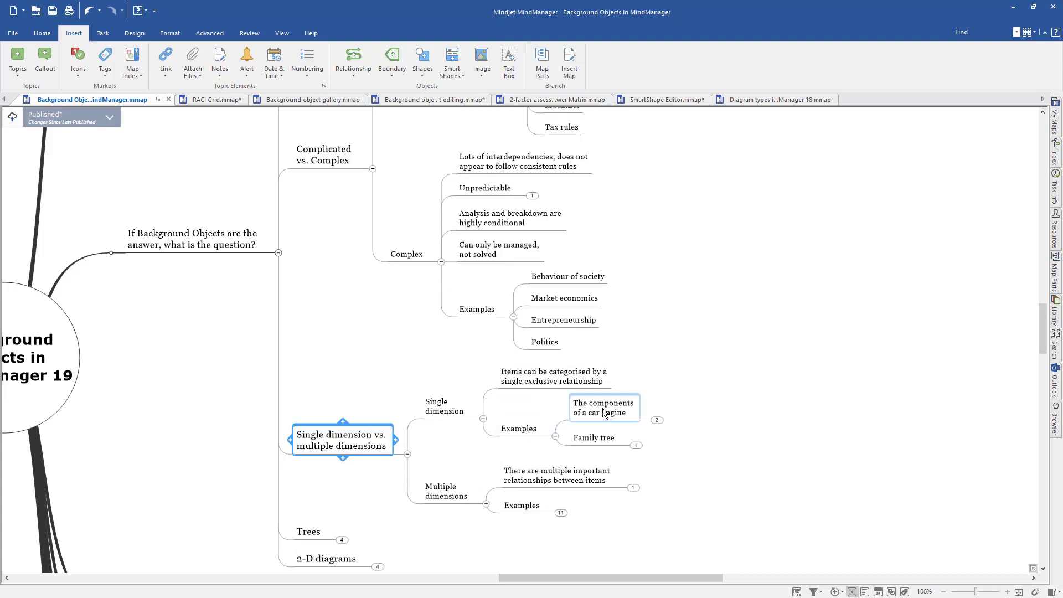
pyautogui.click(656, 420)
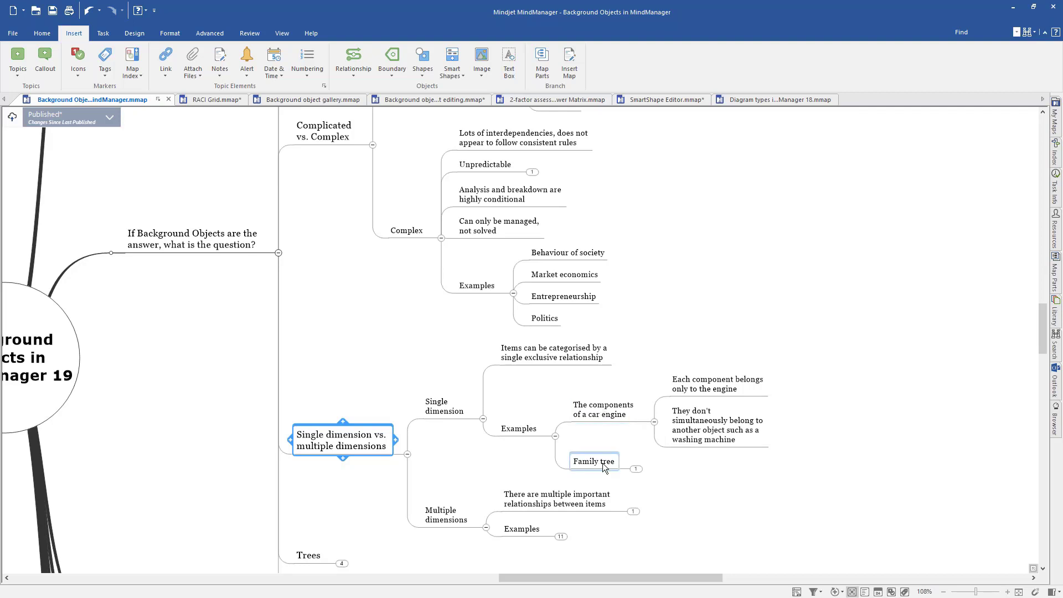
pyautogui.click(635, 469)
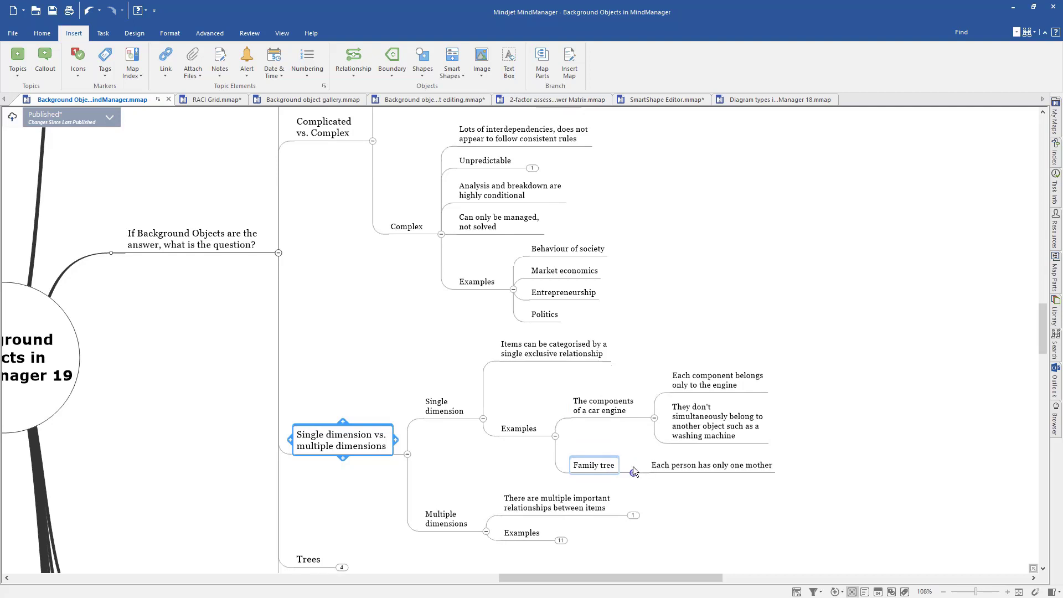
# - Expand the "Multiple dimensions" topic down to its RACI Grid example
pyautogui.click(444, 517)
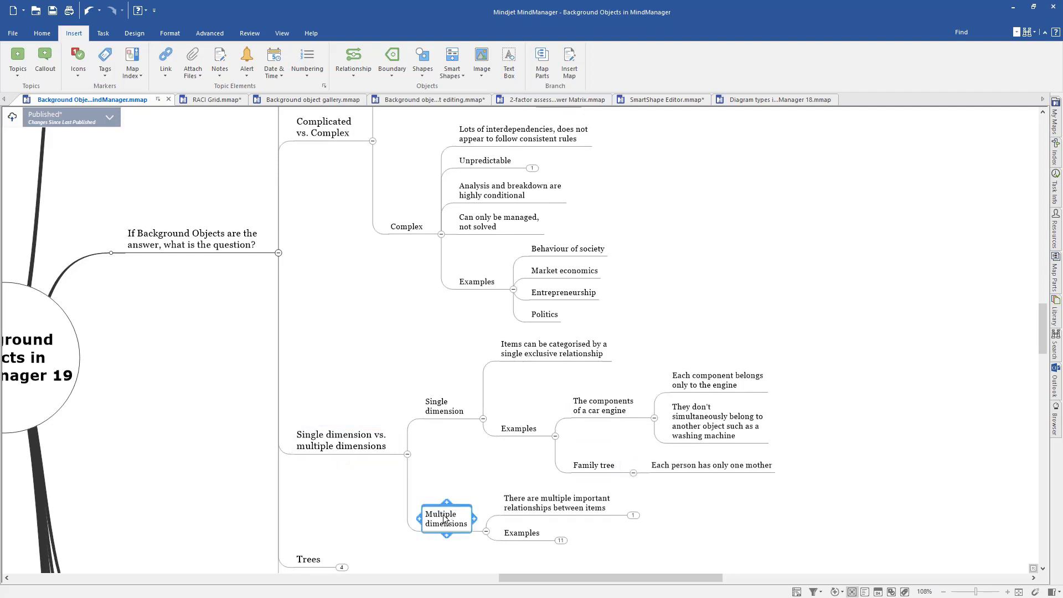
pyautogui.hotkey('ctrl', 'd')
pyautogui.hotkey('ctrl', 'd')
pyautogui.hotkey('ctrl', 'd')
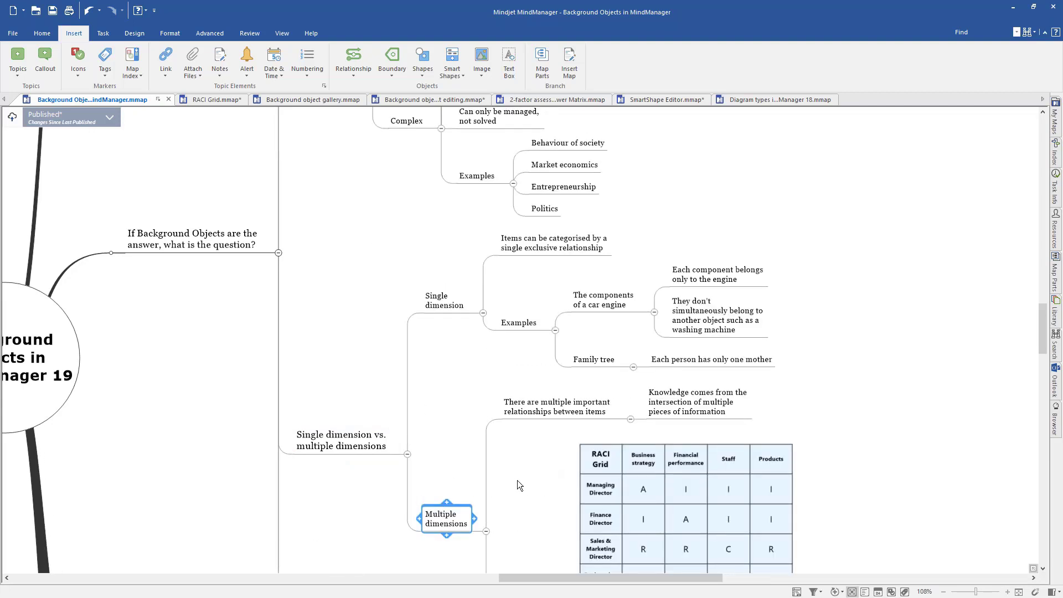
pyautogui.moveTo(517, 486); pyautogui.dragTo(442, 323)
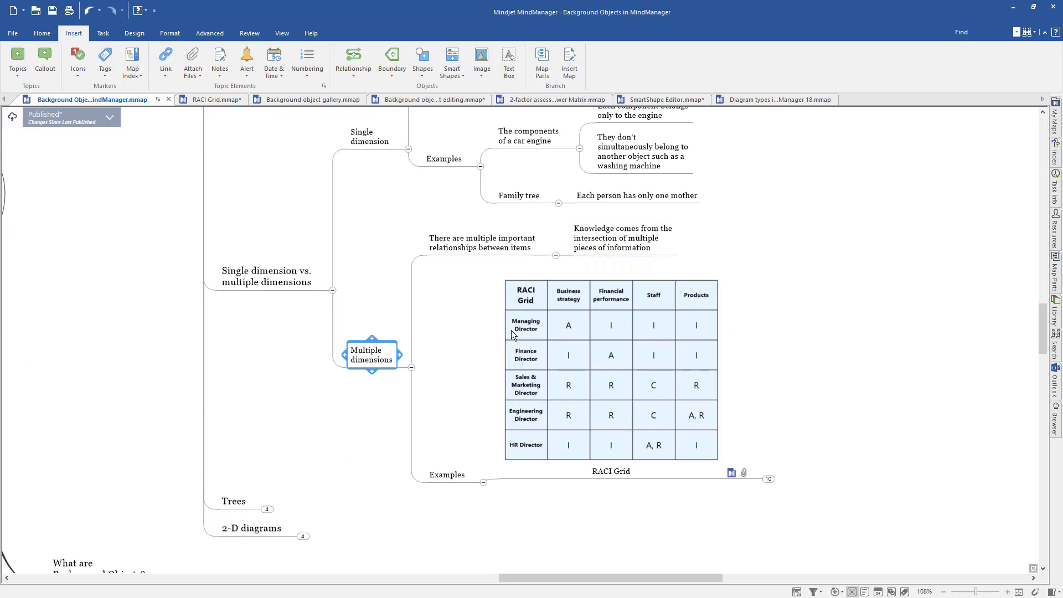
# - Expand the "Trees" and "2-D diagrams" topics to show the pros and cons of each
pyautogui.click(236, 503)
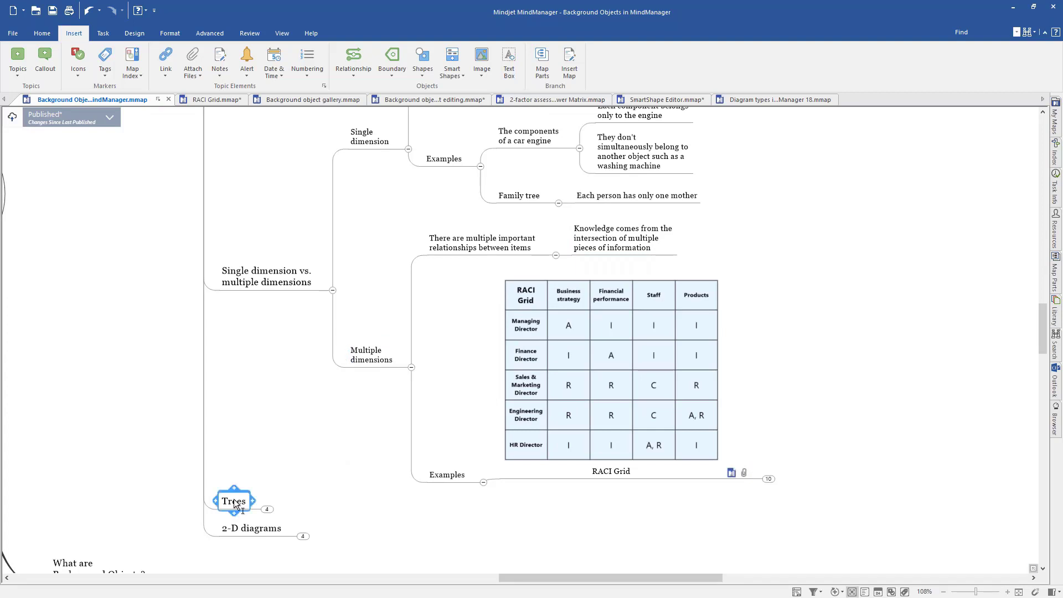
pyautogui.hotkey('ctrl', 'd')
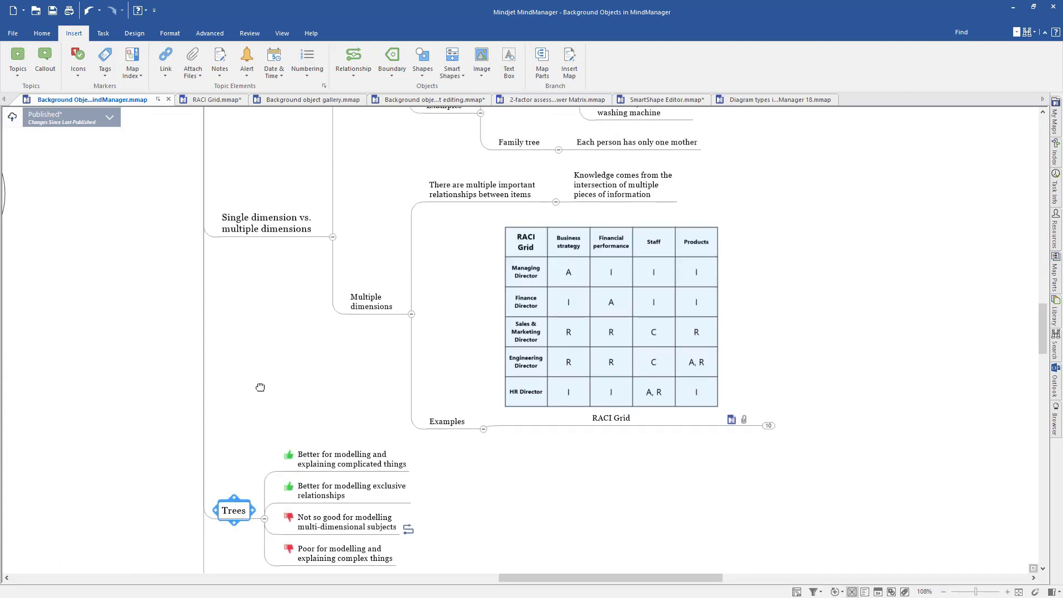
pyautogui.moveTo(260, 387); pyautogui.dragTo(318, 261)
pyautogui.click(318, 455)
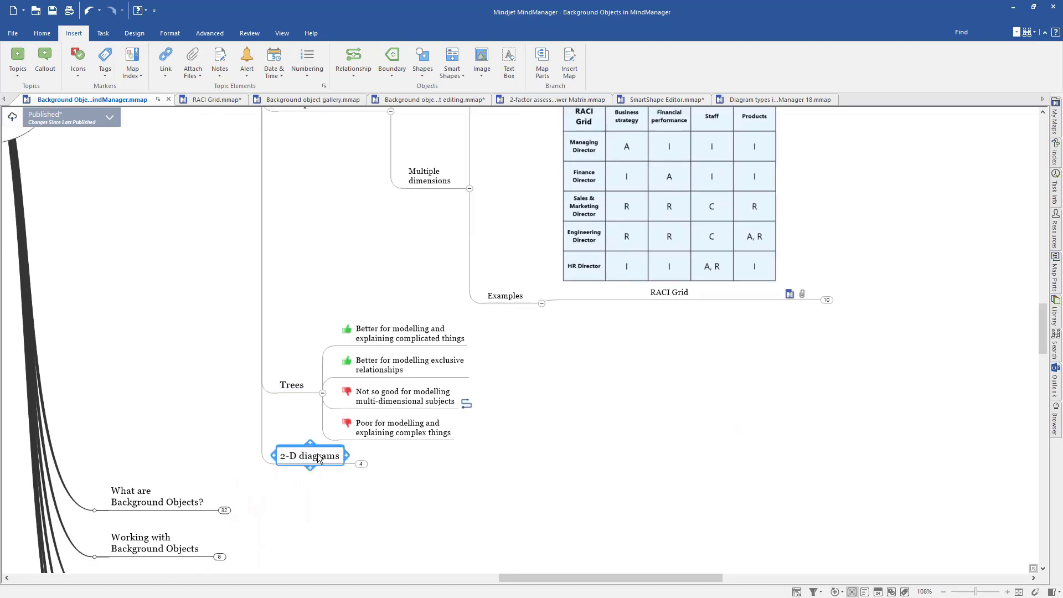
pyautogui.hotkey('ctrl', 'd')
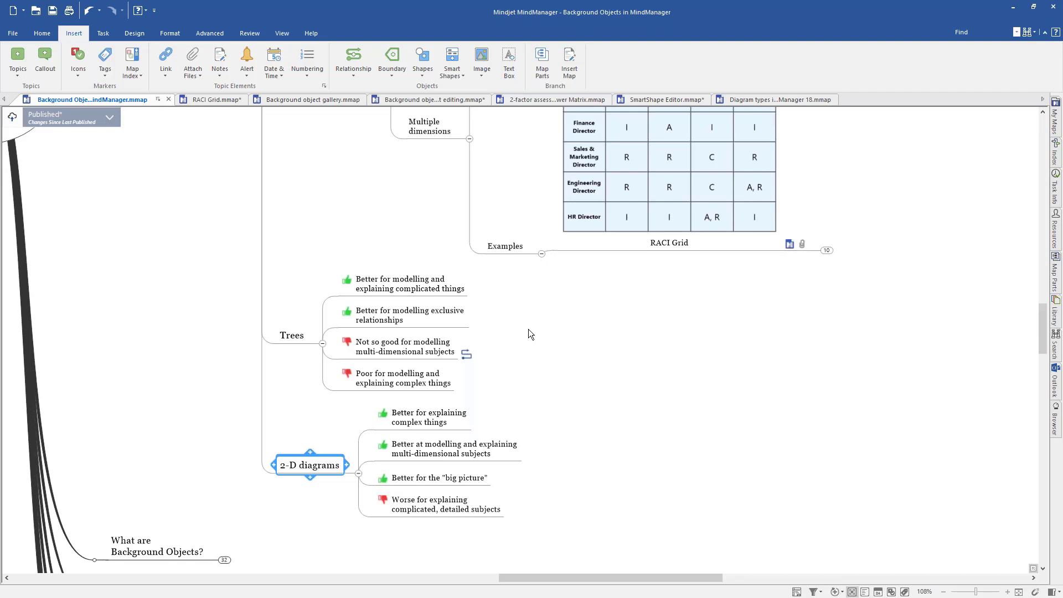
# - Collapse the branch "If Background Objects are the answer, what is the question?" and select "What are Background Objects?"
pyautogui.moveTo(533, 335); pyautogui.dragTo(773, 516)
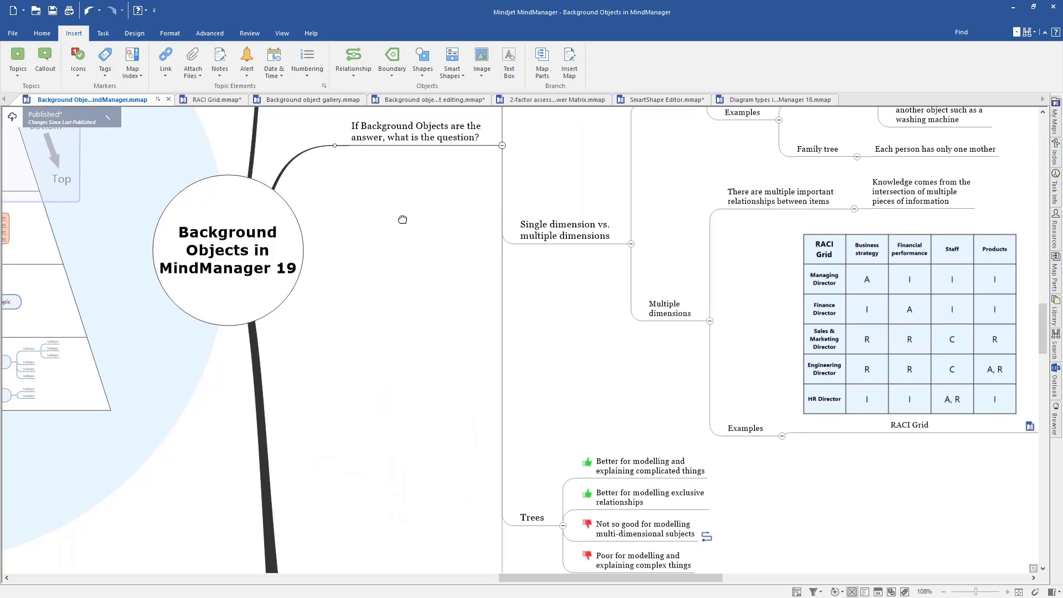
pyautogui.moveTo(402, 219); pyautogui.dragTo(483, 246)
pyautogui.click(481, 175)
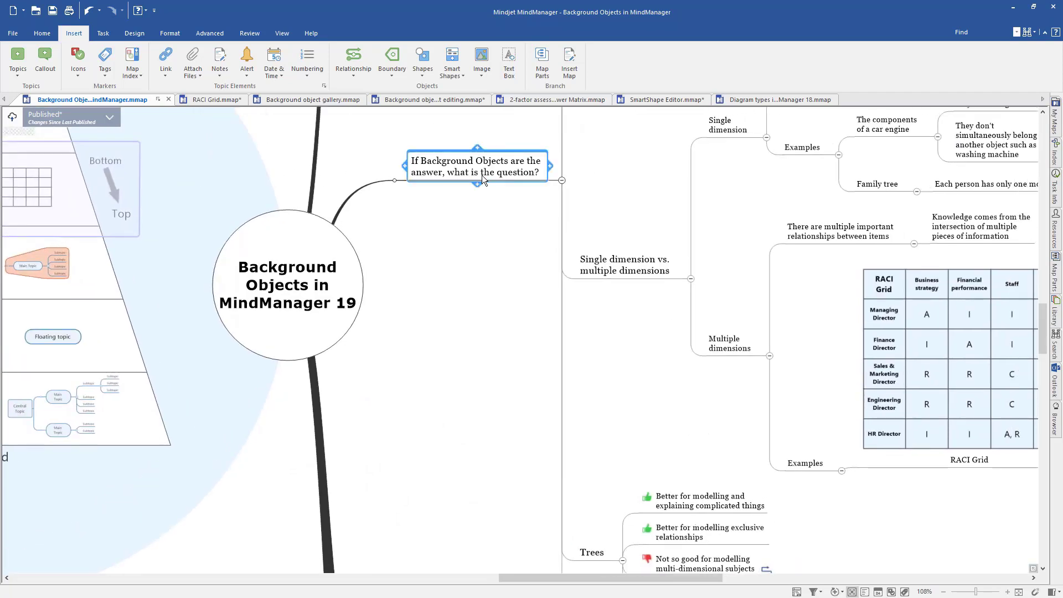
pyautogui.hotkey('ctrl', 'd')
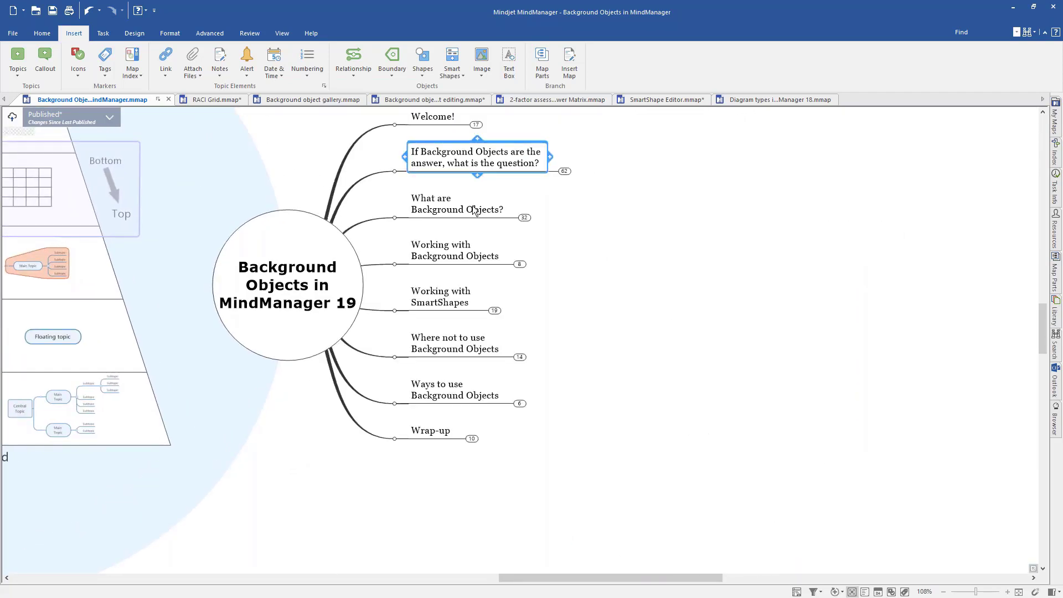
pyautogui.click(469, 211)
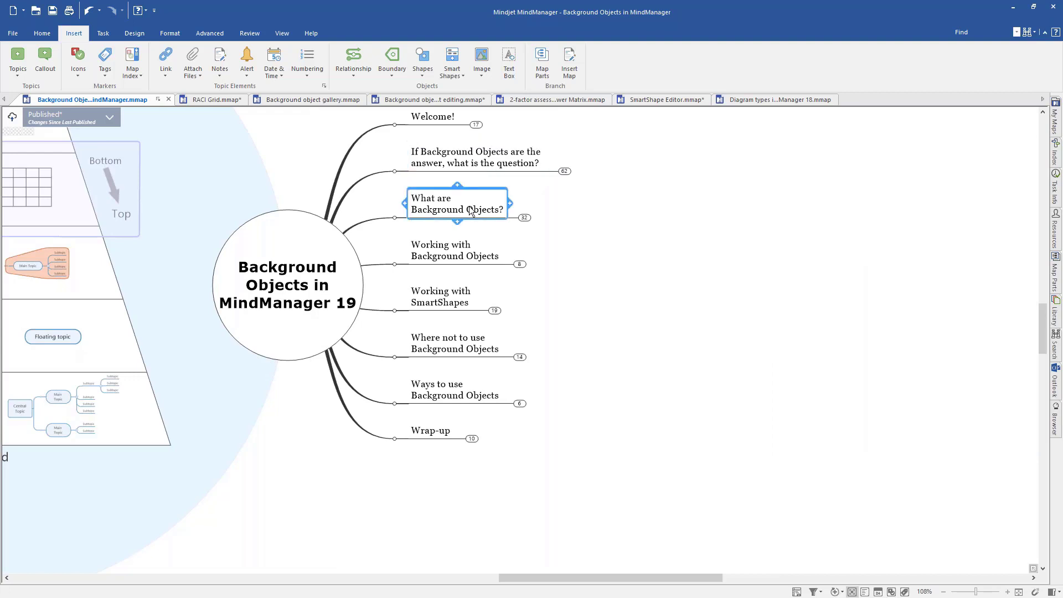
# - Expand "What are Background Objects?" and its "Layering in MindManager Maps" topic down to the Background Objects details
pyautogui.hotkey('ctrl', 'd')
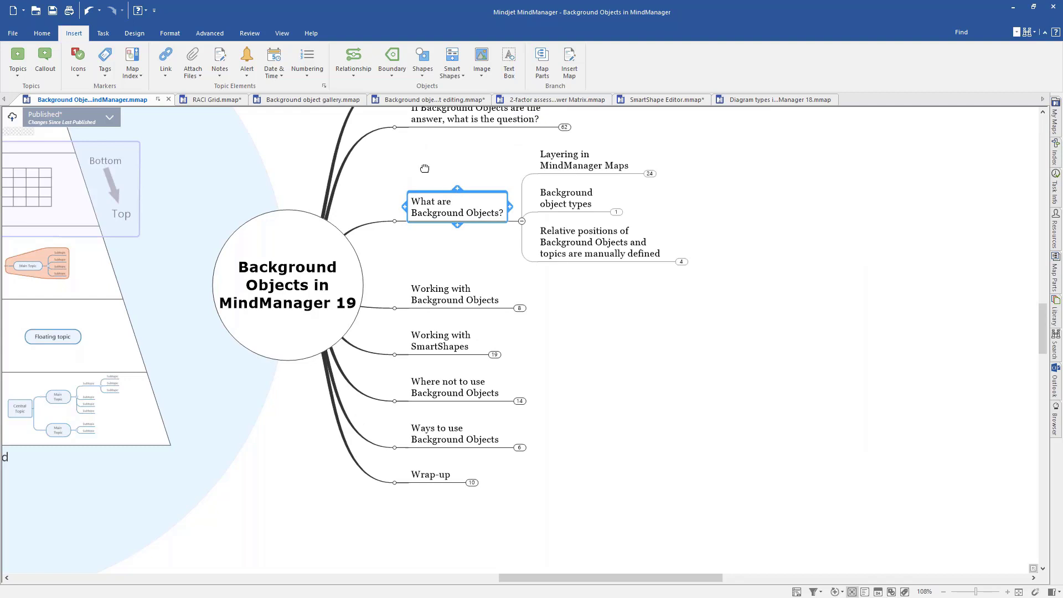
pyautogui.moveTo(425, 168); pyautogui.dragTo(554, 230)
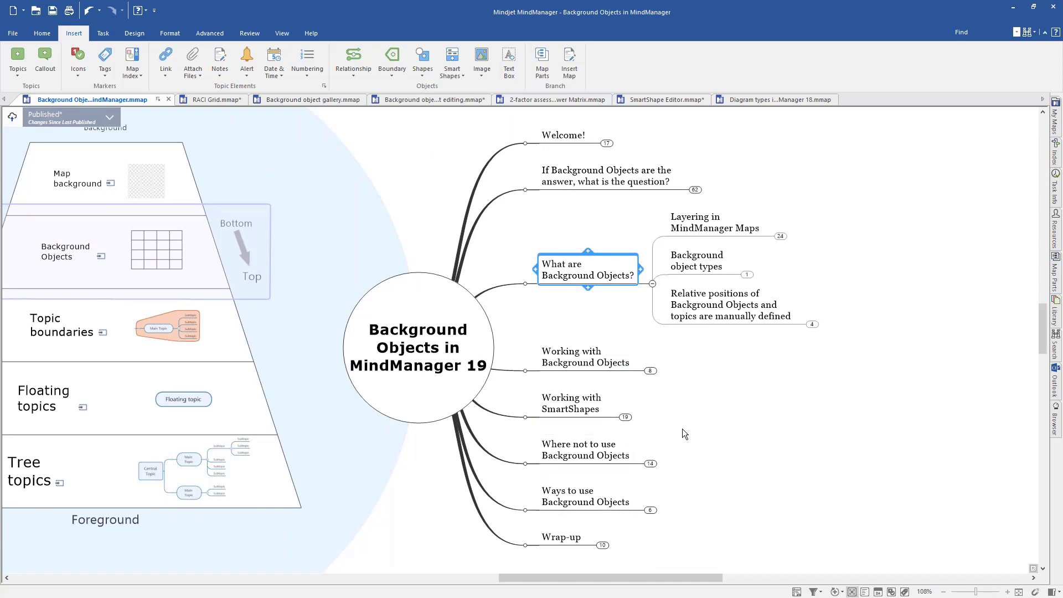
pyautogui.click(691, 224)
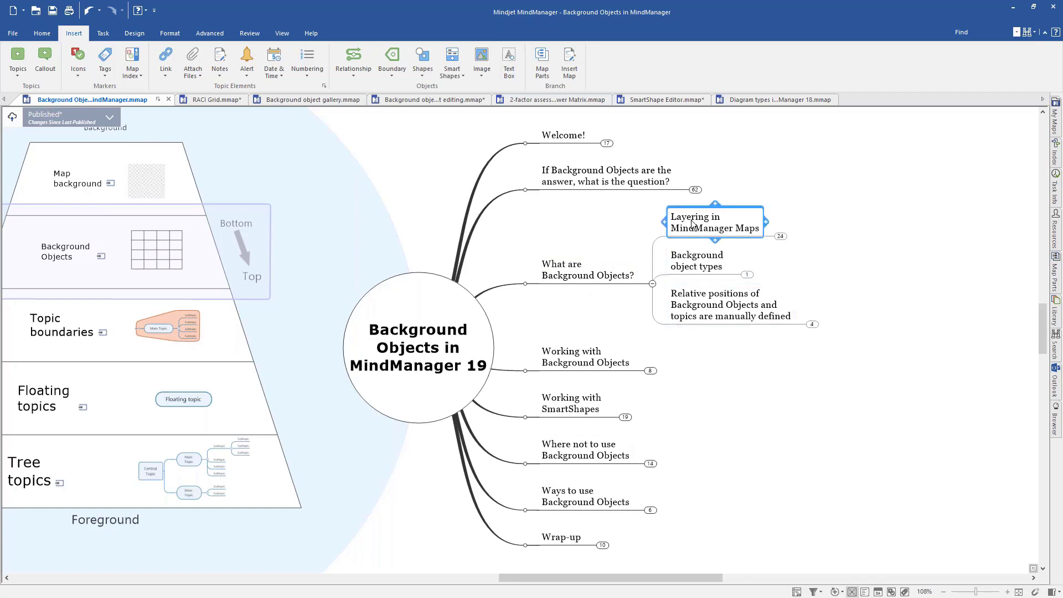
pyautogui.hotkey('ctrl', 'd')
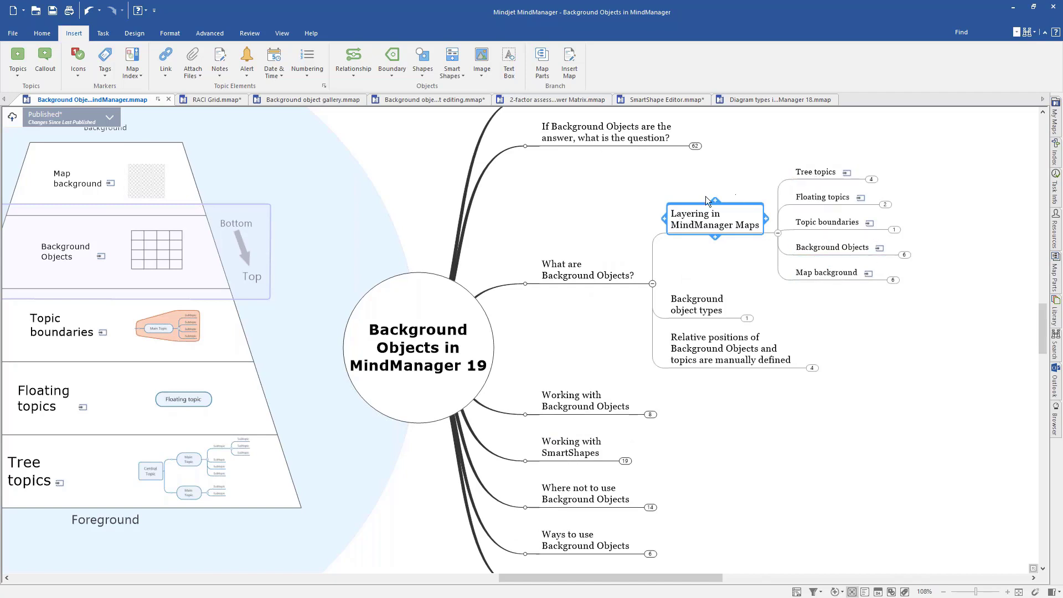
pyautogui.click(903, 254)
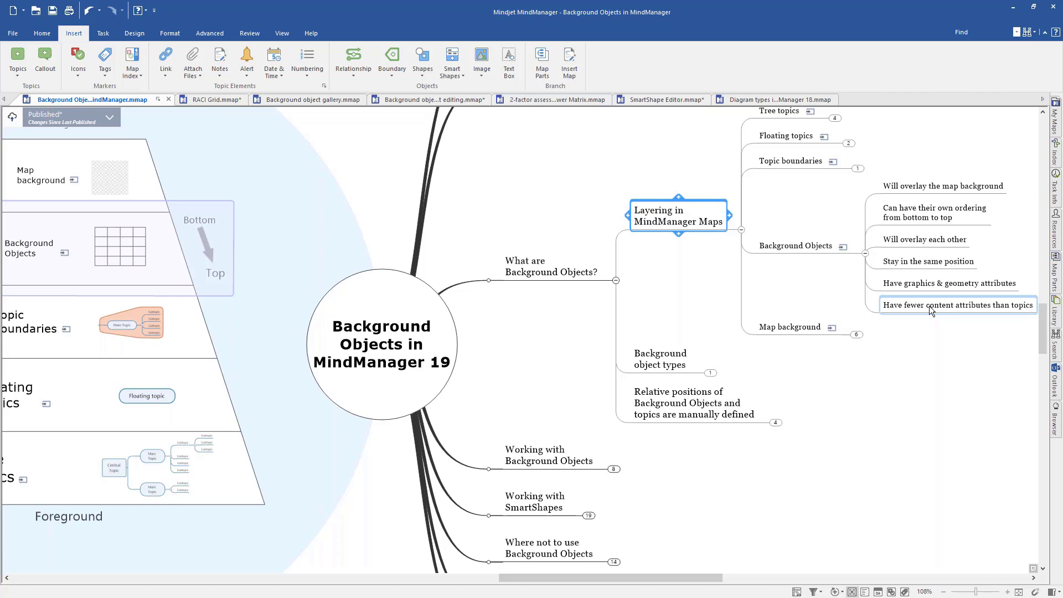
pyautogui.click(929, 306)
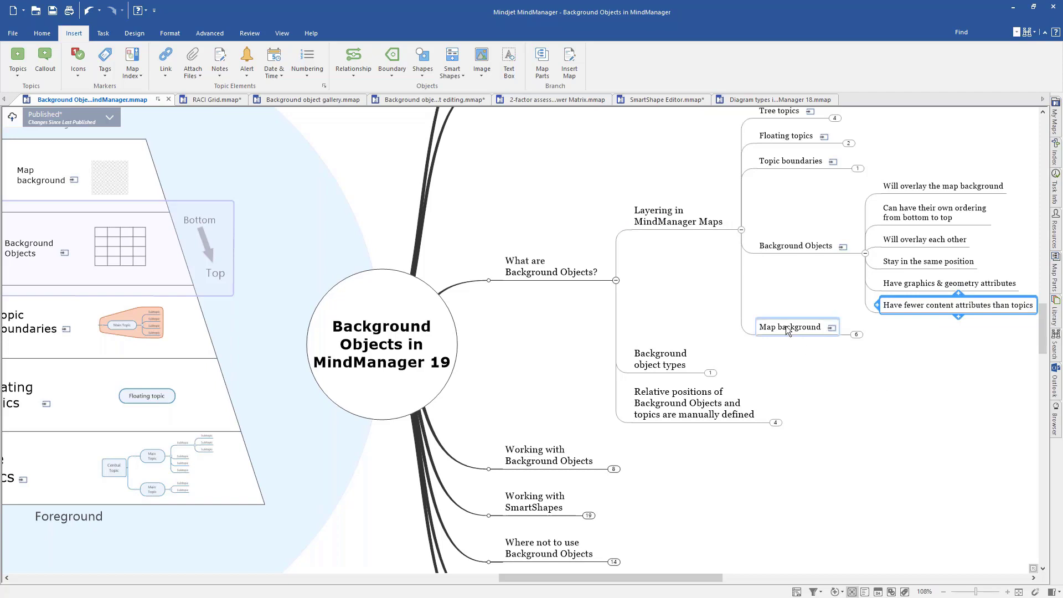
# - Expand "Background object types", view the linked Background object gallery map, and return to the Background Objects in MindManager map
pyautogui.click(667, 368)
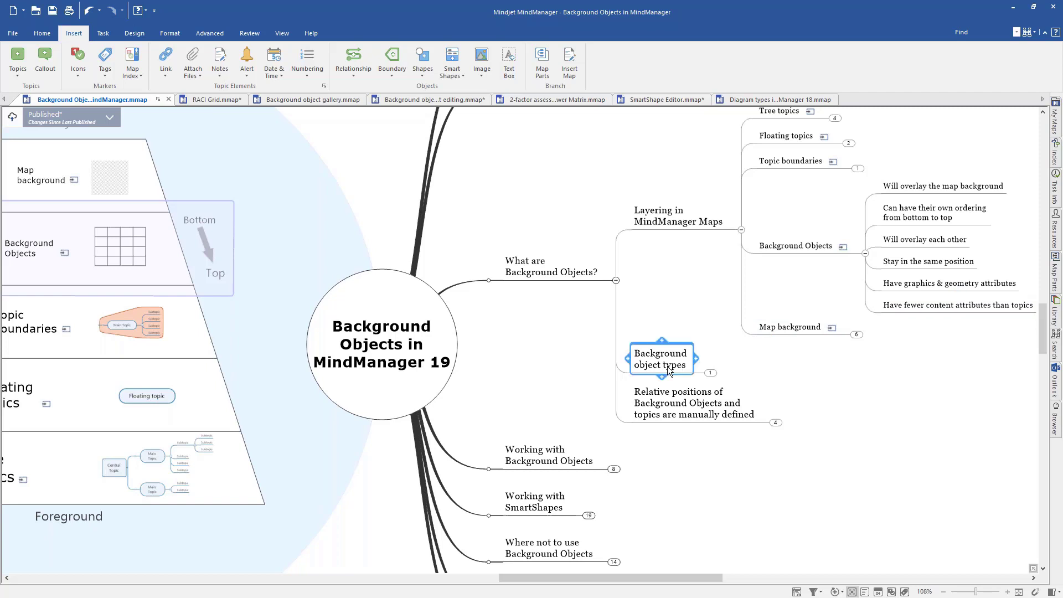
pyautogui.press('F4')
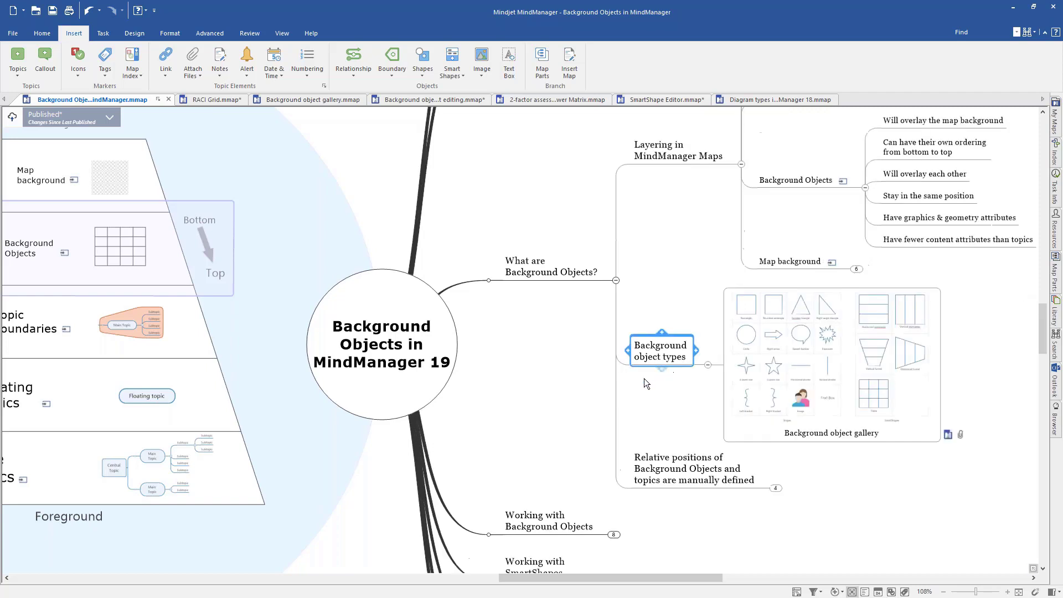
pyautogui.moveTo(946, 530); pyautogui.dragTo(667, 514)
pyautogui.click(667, 418)
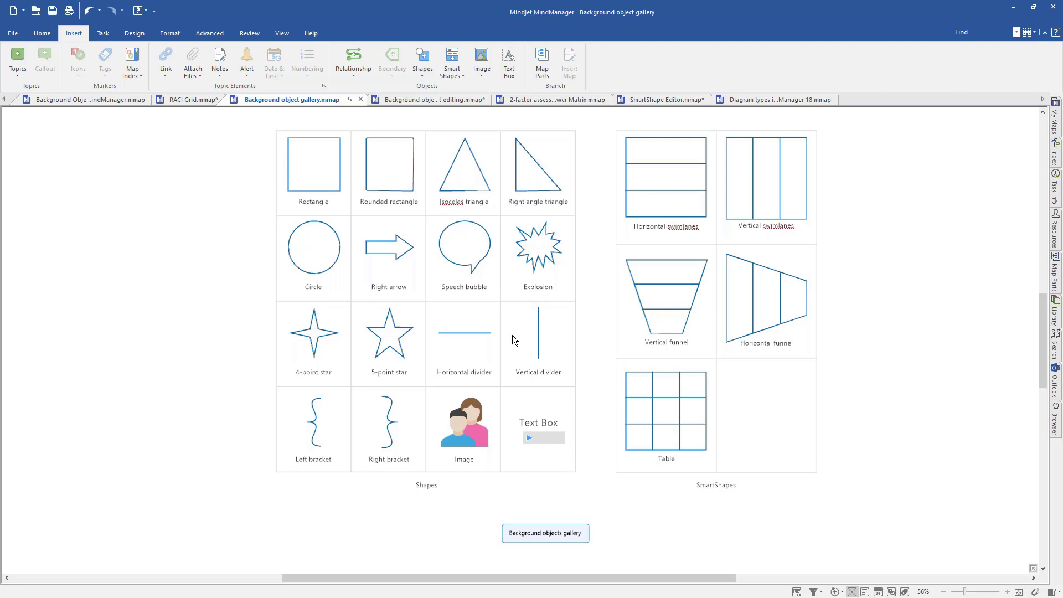
pyautogui.click(108, 101)
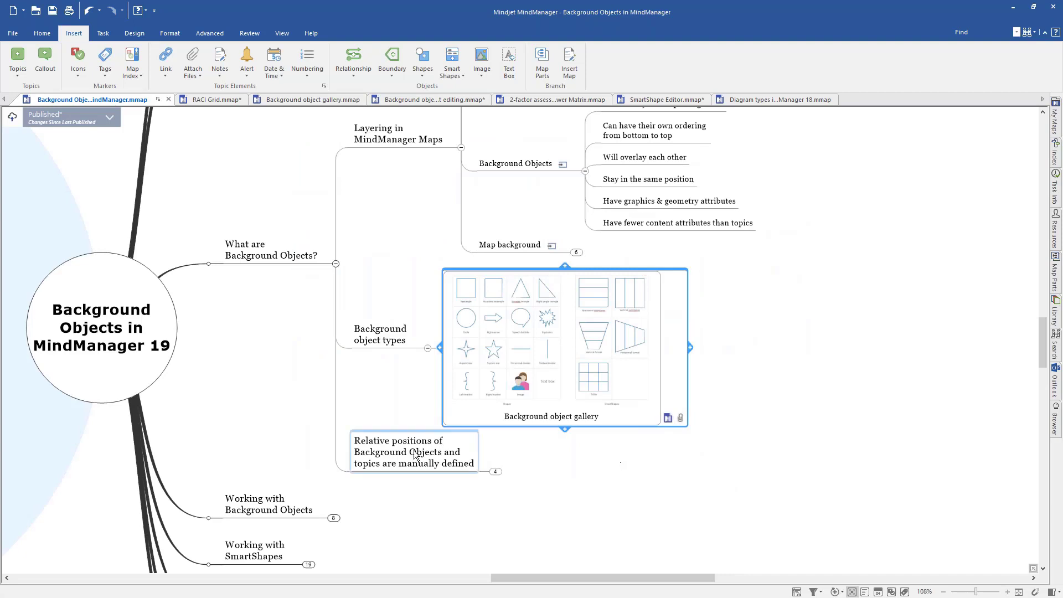
# - Expand "Relative positions of Background Objects and topics are manually defined" to review its points, and collapse "What are Background Objects?"
pyautogui.click(495, 472)
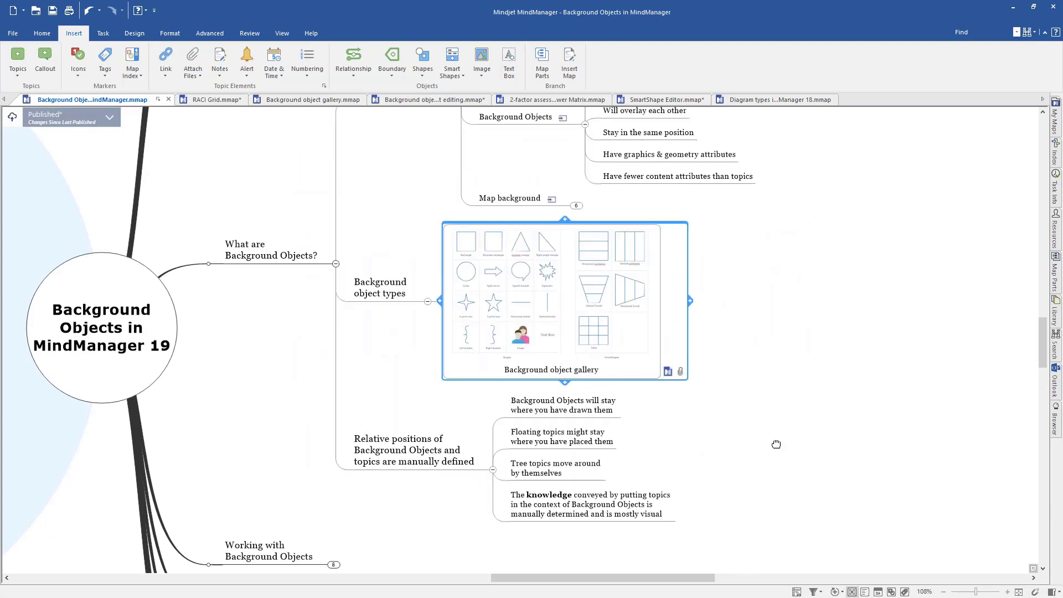
pyautogui.moveTo(775, 444); pyautogui.dragTo(857, 424)
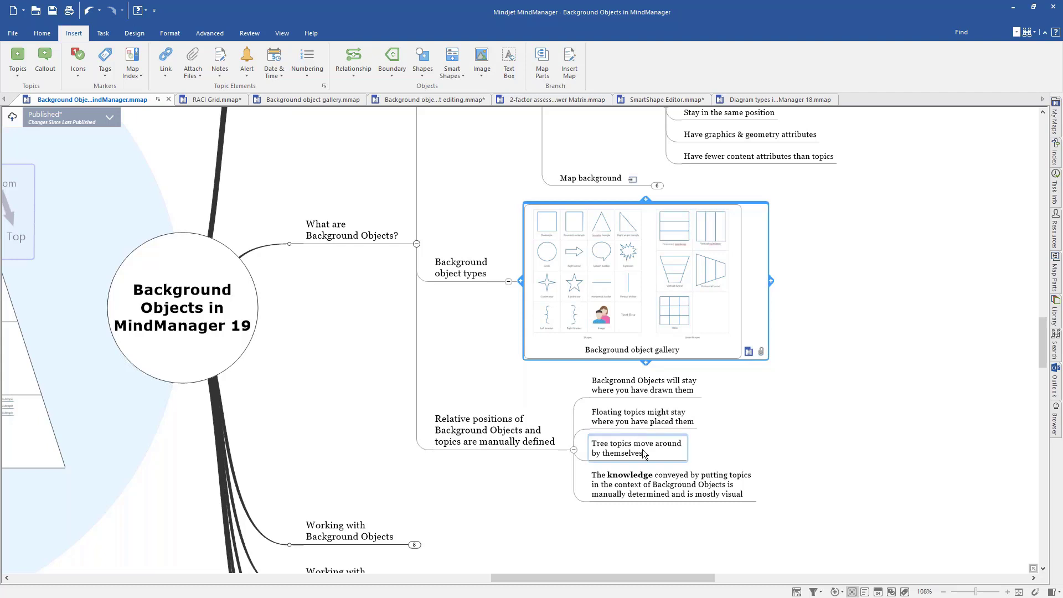
pyautogui.click(675, 496)
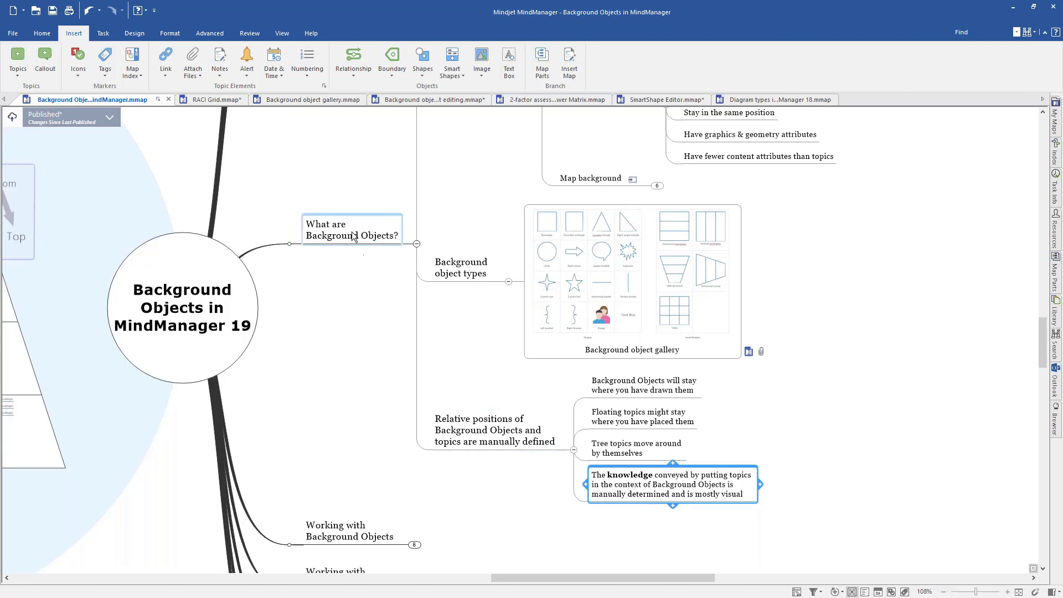
pyautogui.click(416, 243)
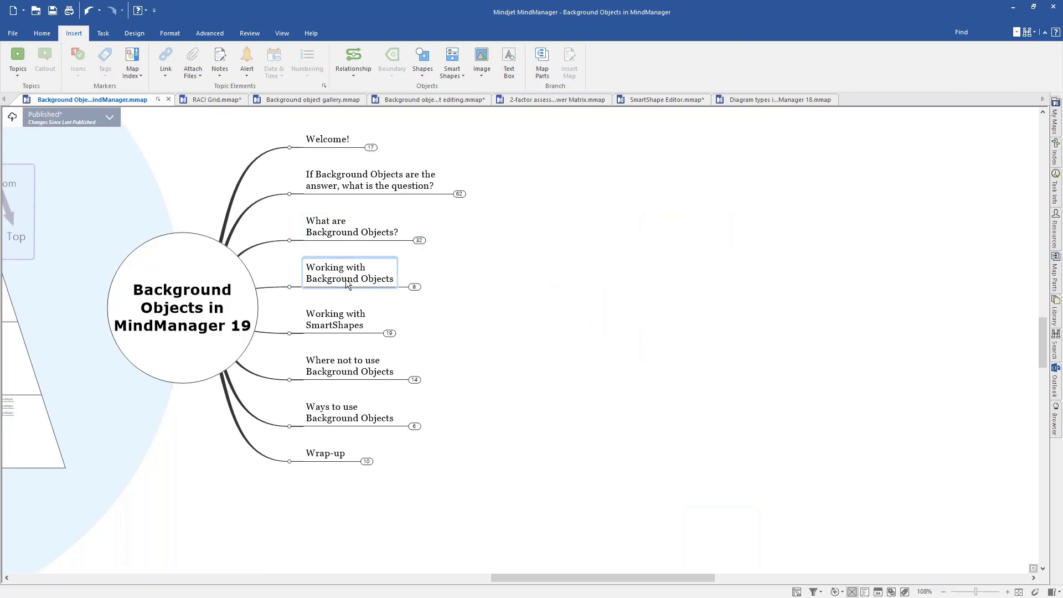
# - Expand "Working with Background Objects" and the explanation under its "Use Alignment Helper" tip
pyautogui.click(367, 281)
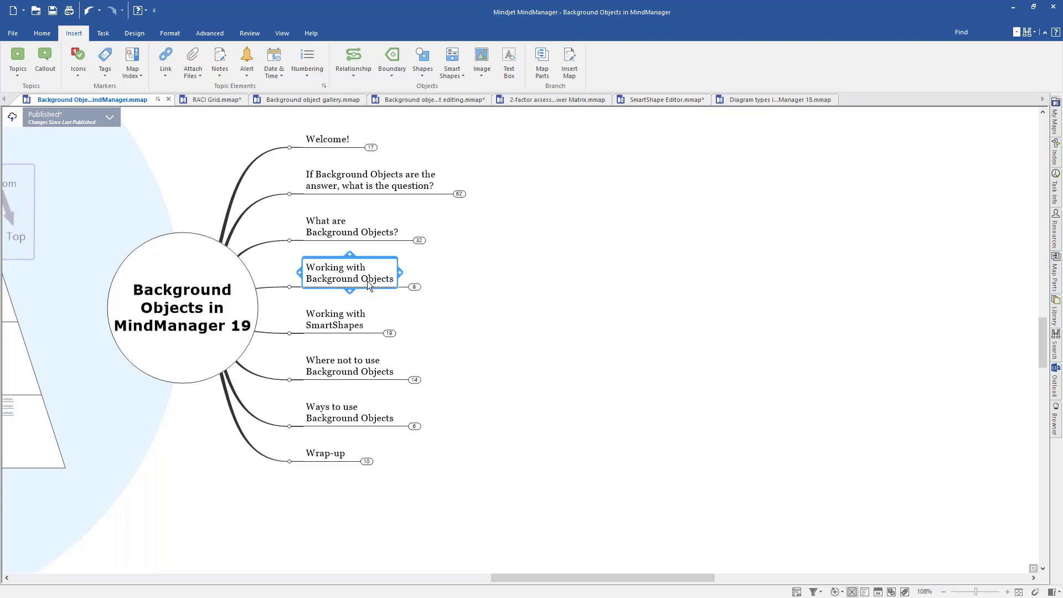
pyautogui.press('F4')
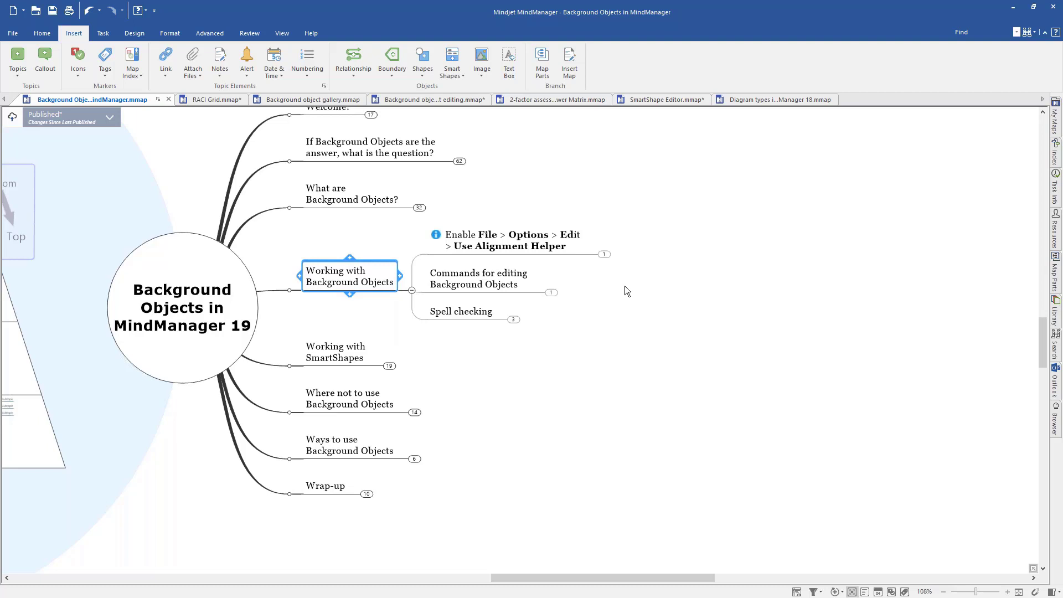
pyautogui.click(549, 245)
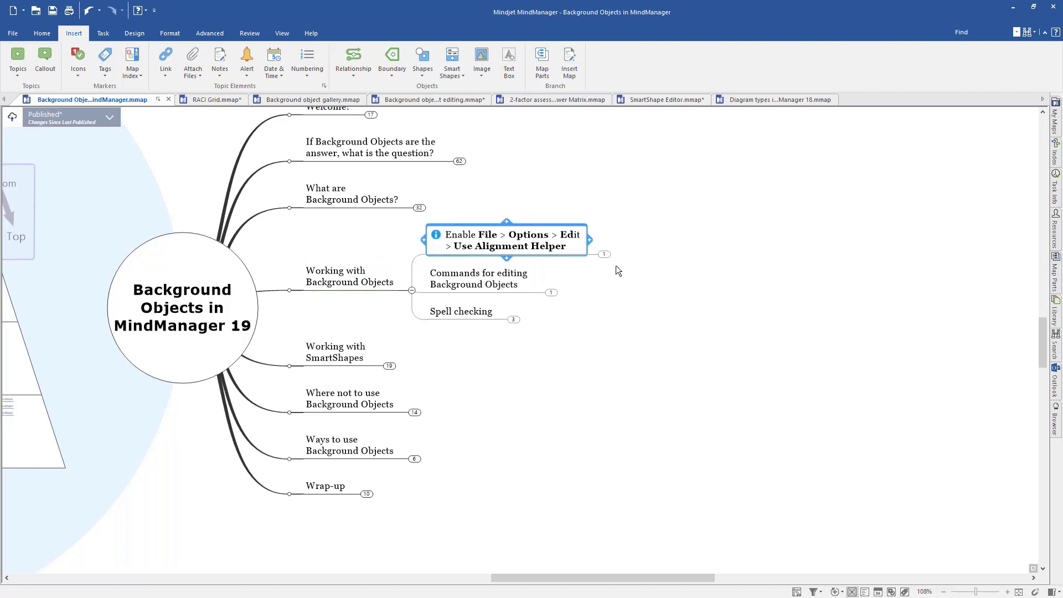
pyautogui.click(605, 255)
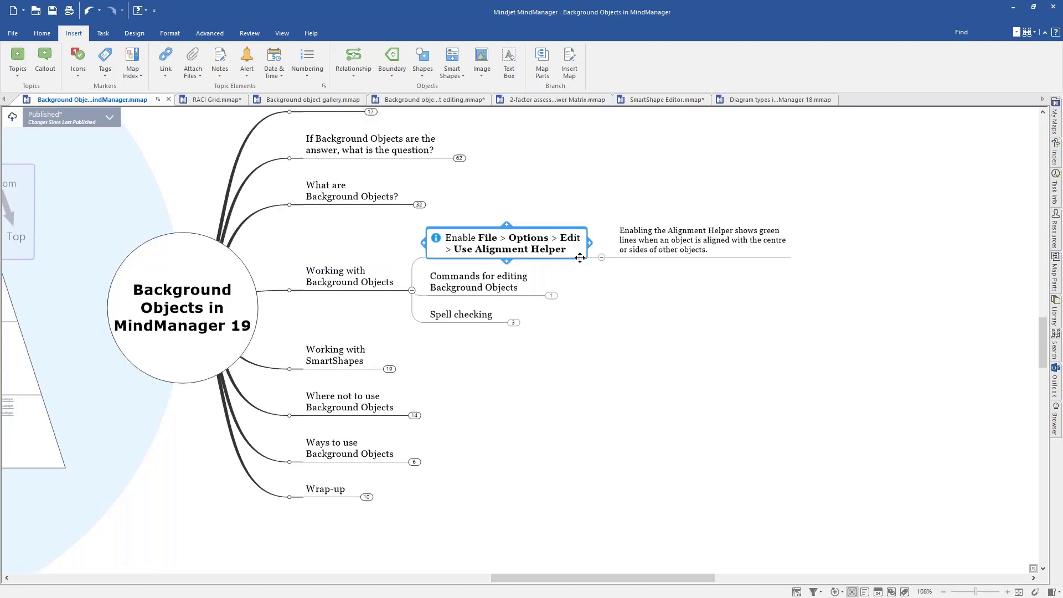
# - Enable "Use Alignment Helper when dragging objects" in the program's editing options
pyautogui.click(13, 33)
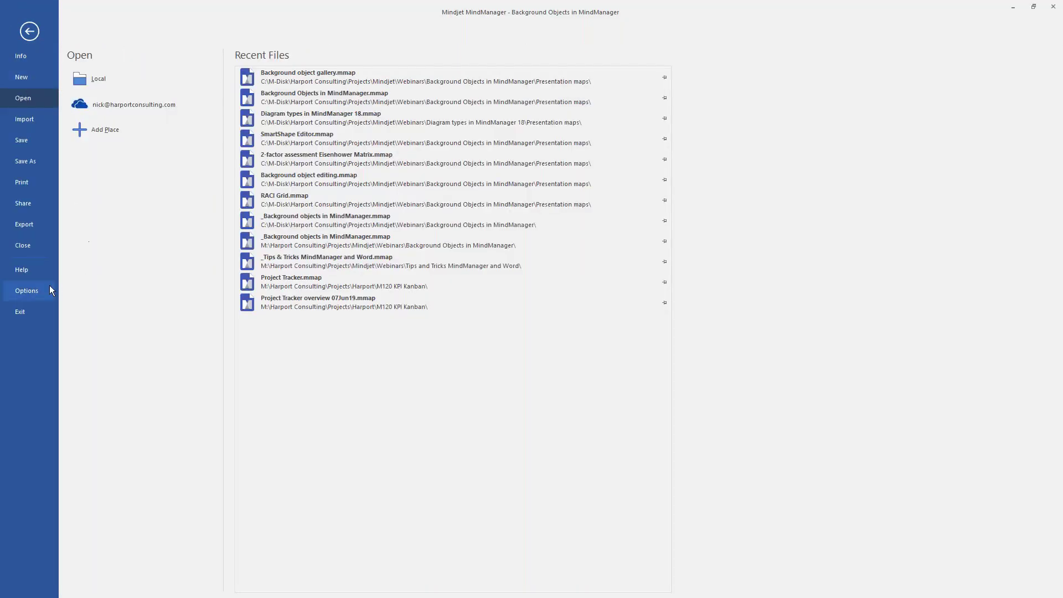
pyautogui.click(36, 286)
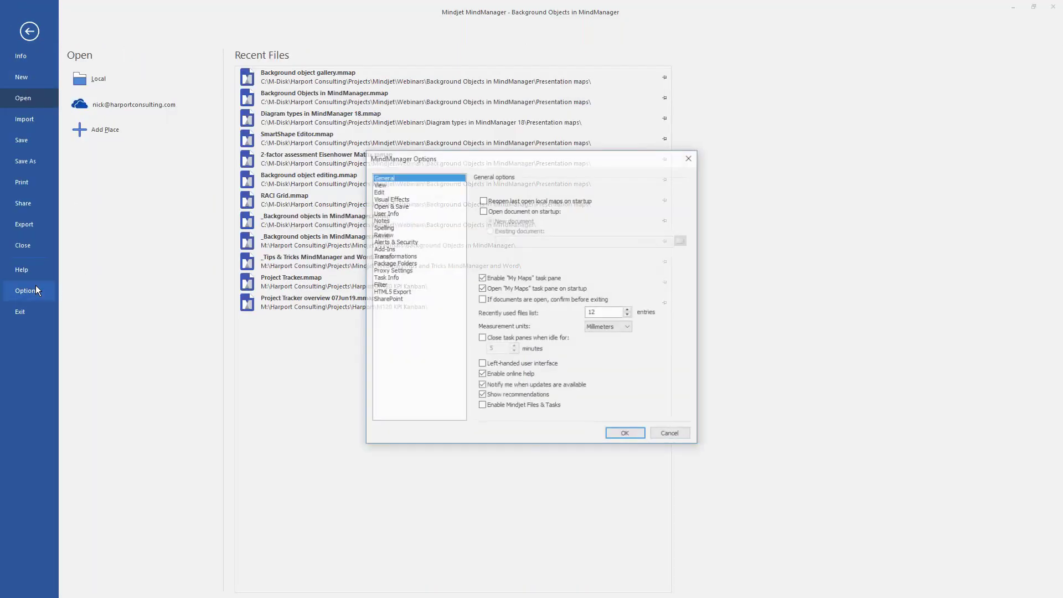
pyautogui.click(376, 191)
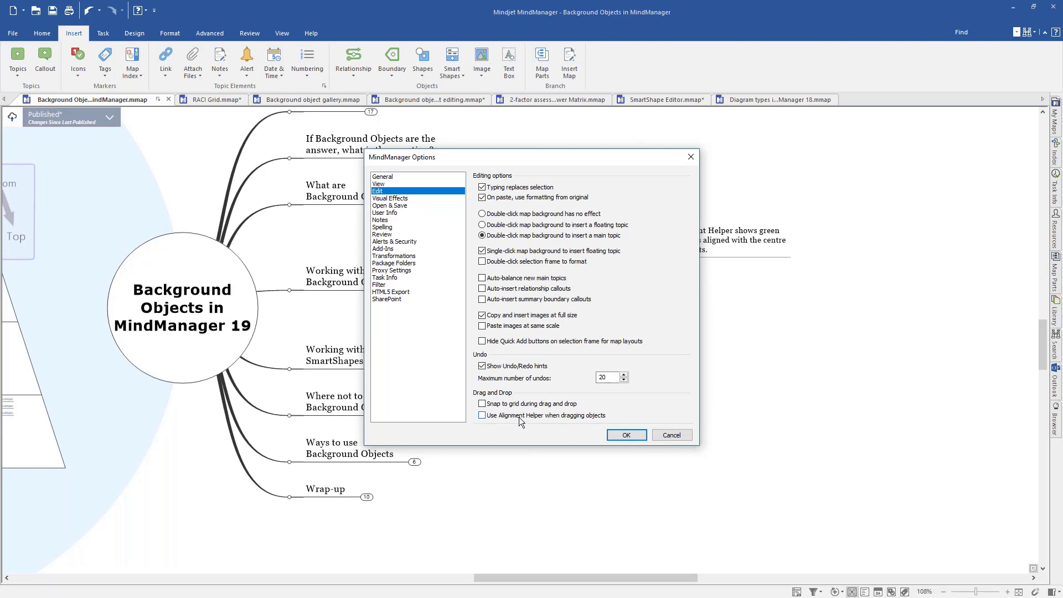
pyautogui.click(481, 416)
pyautogui.click(633, 432)
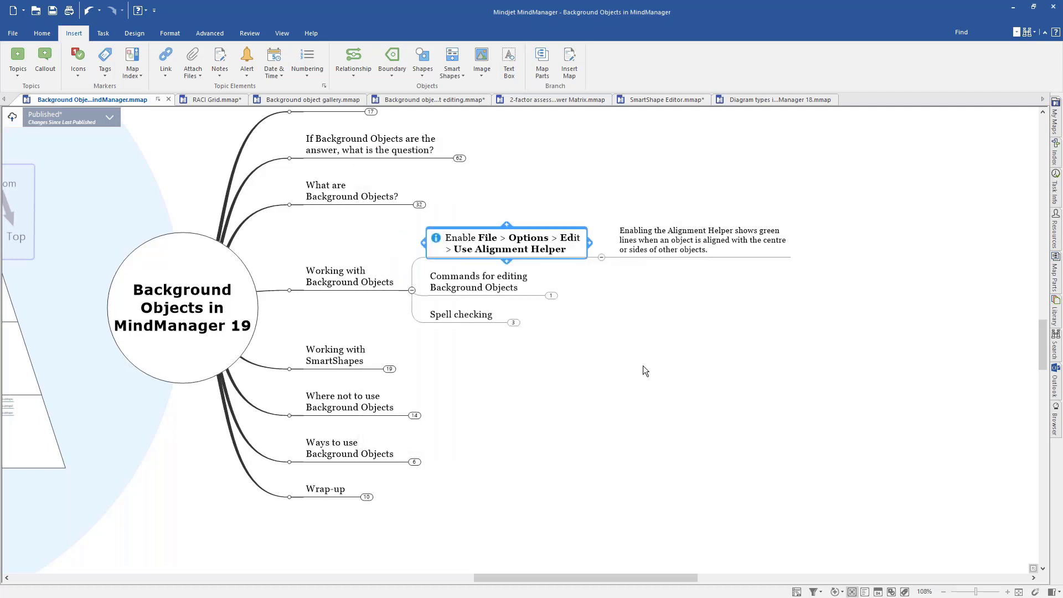
# - Expand "Commands for editing Background Objects" and open the map linked to its "Editing Background Objects" topic
pyautogui.click(516, 290)
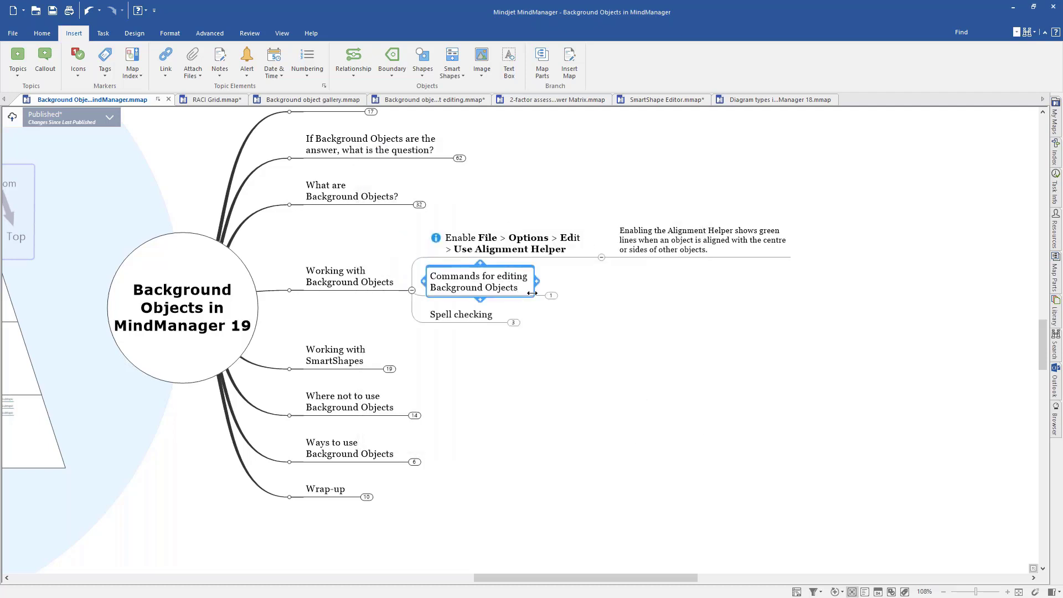
pyautogui.click(549, 295)
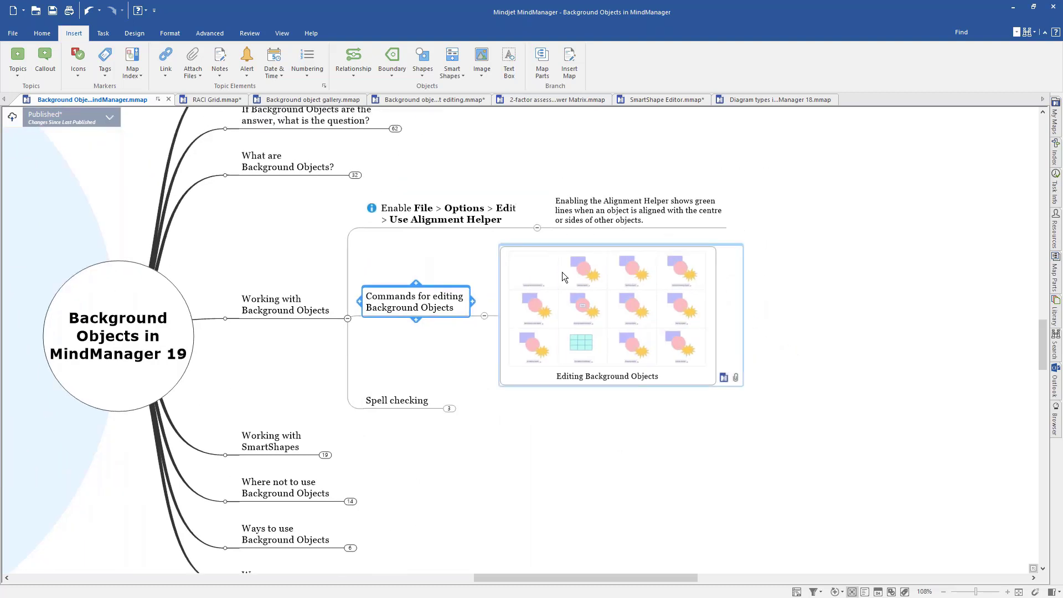
pyautogui.click(724, 378)
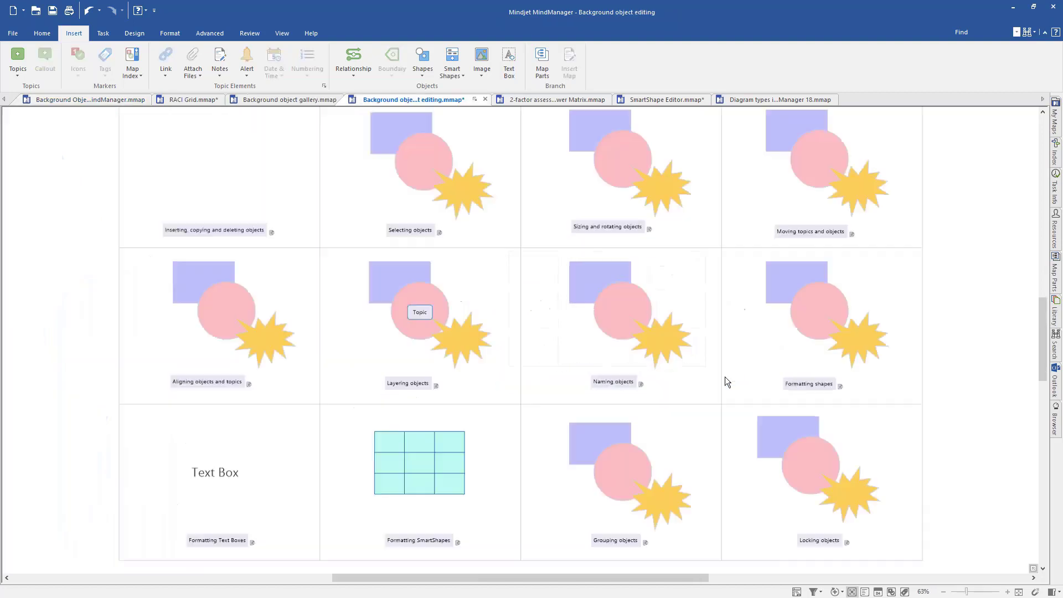
# - Show the notes of the "Inserting, copying and deleting objects" topic at 100% zoom and narrow the notes area
pyautogui.scroll(3, 1036, 313)
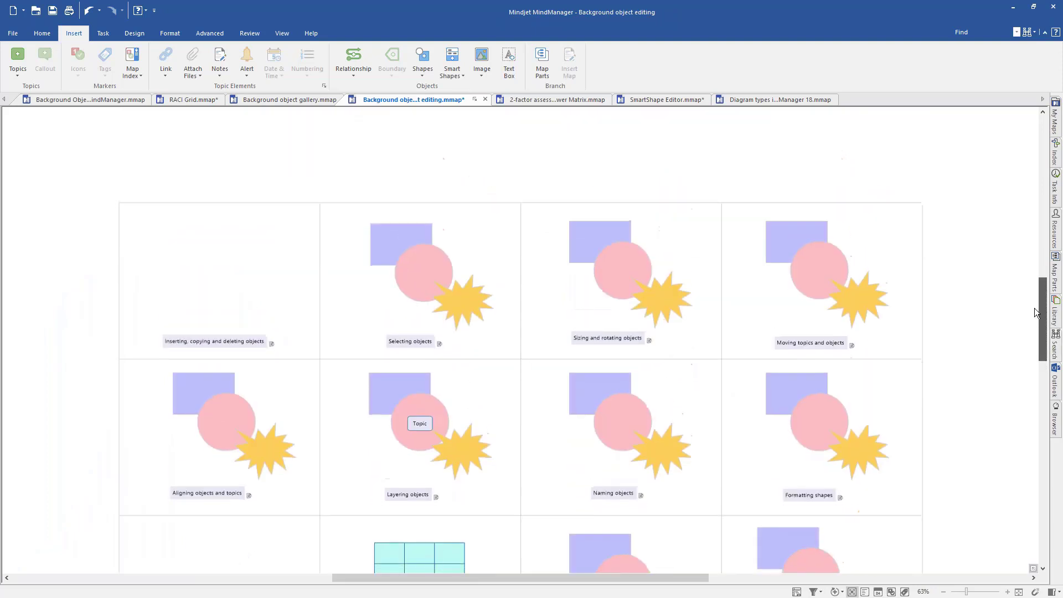
pyautogui.scroll(-1, 1036, 313)
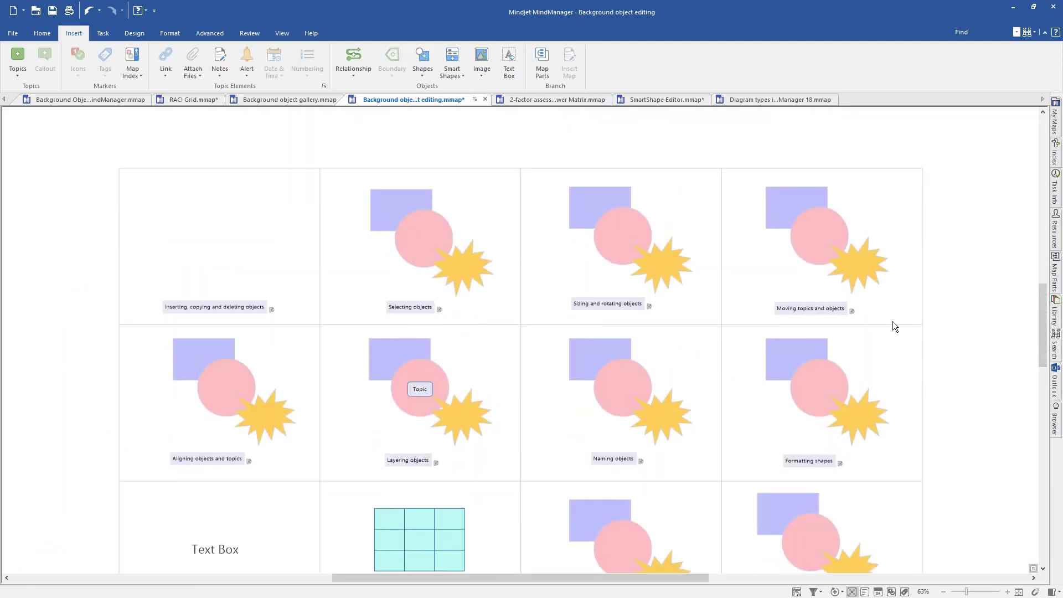
pyautogui.scroll(3, 921, 312)
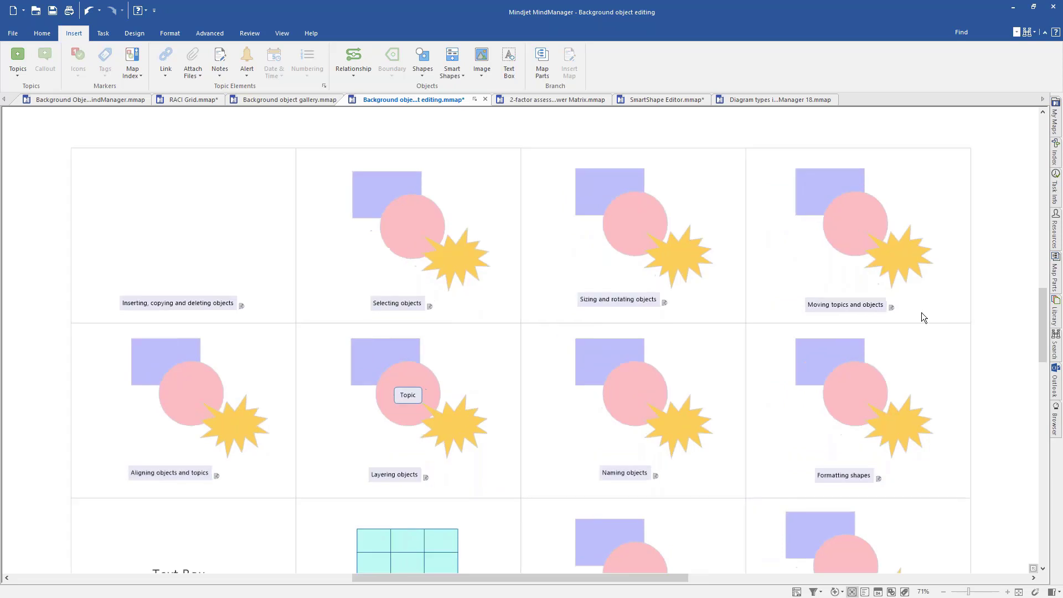
pyautogui.scroll(1, 921, 312)
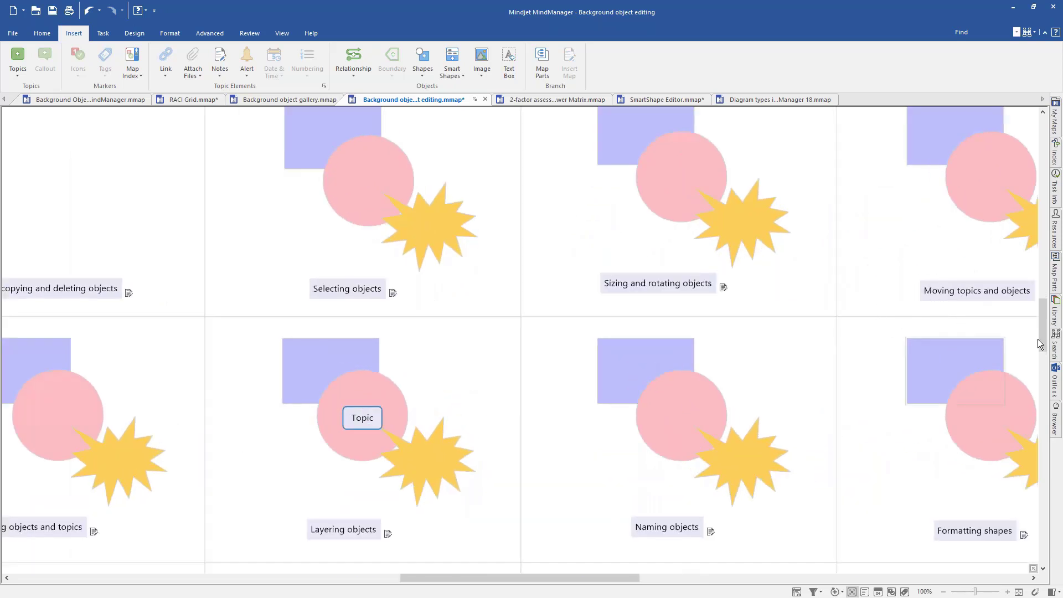
pyautogui.moveTo(1043, 330); pyautogui.dragTo(1046, 316)
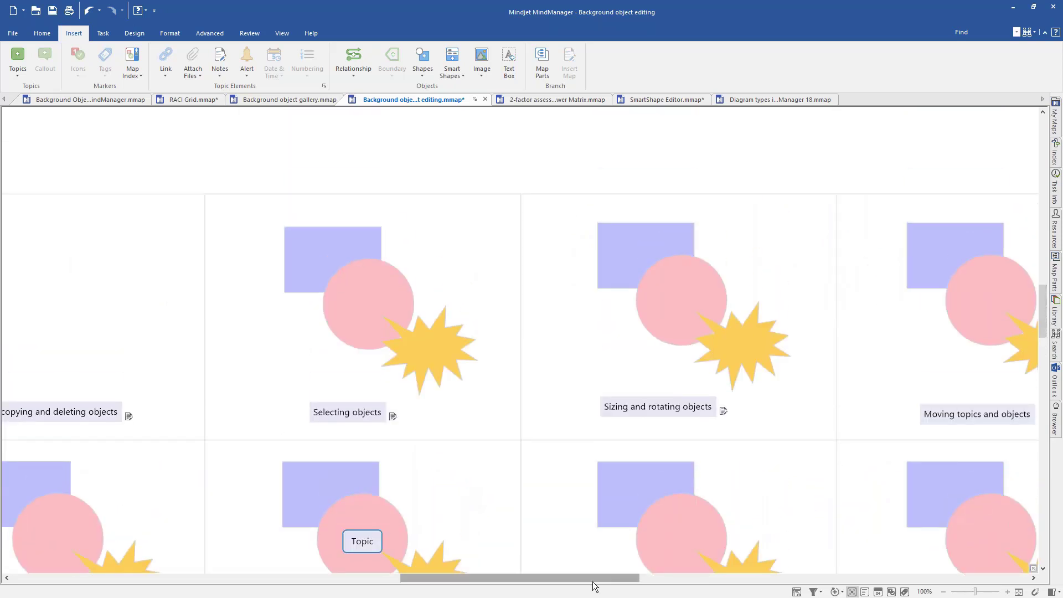
pyautogui.moveTo(587, 580); pyautogui.dragTo(542, 588)
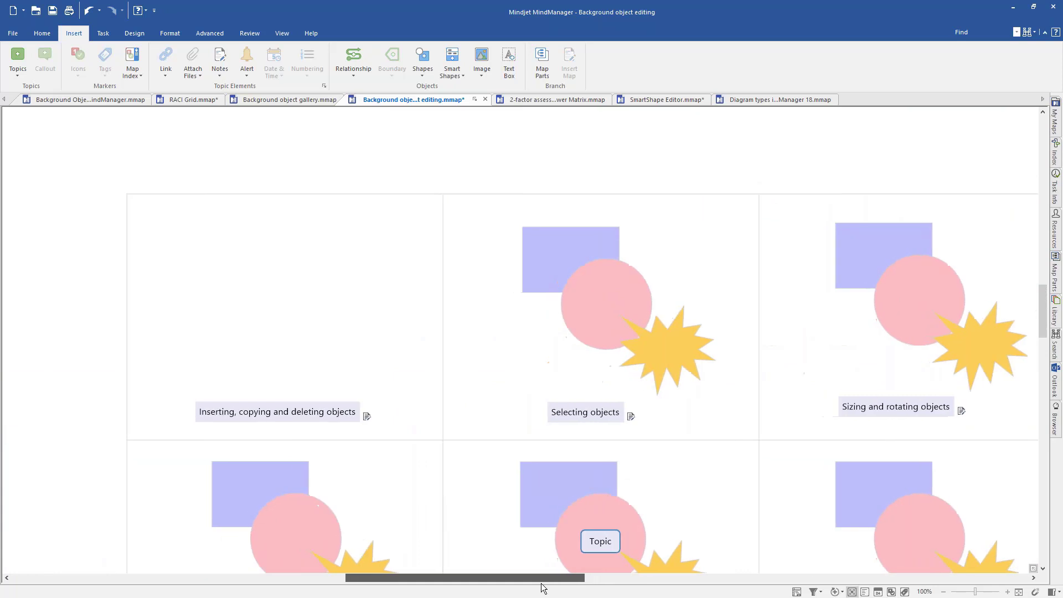
pyautogui.click(367, 415)
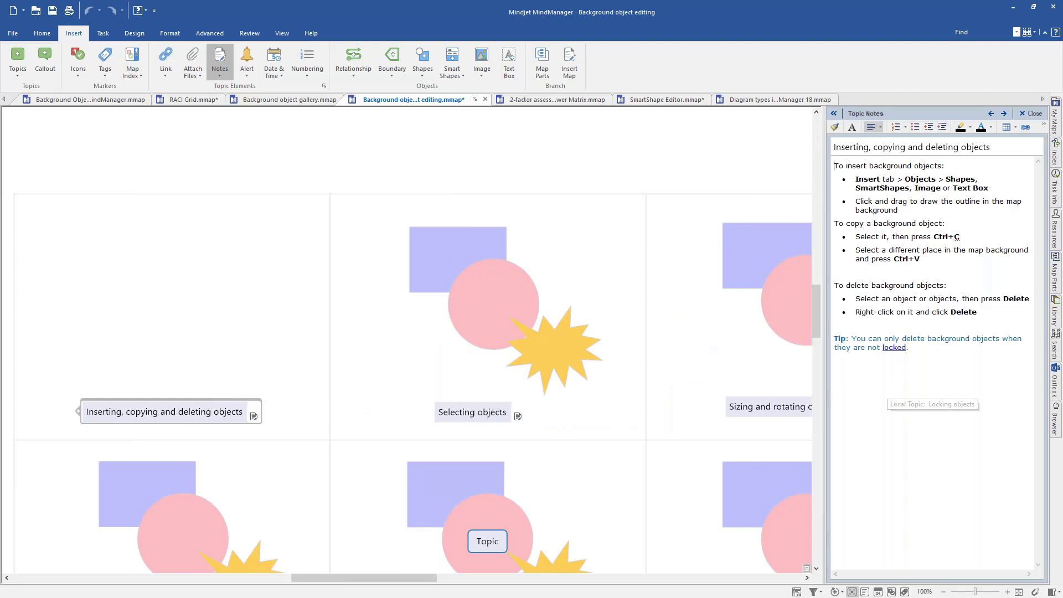
pyautogui.moveTo(826, 365); pyautogui.dragTo(887, 365)
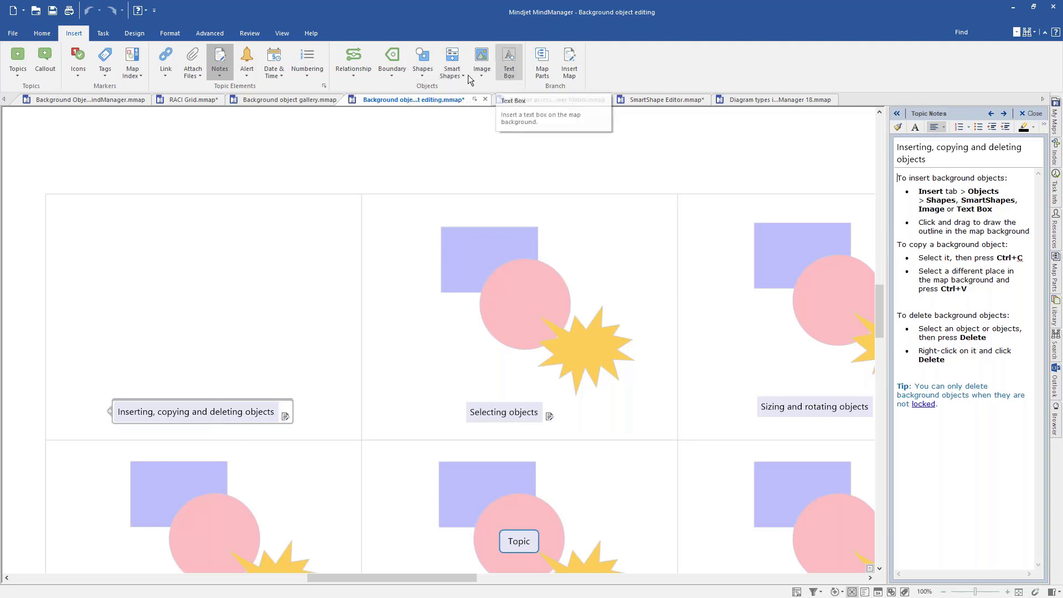
# - Insert a small rectangle in the empty map background above the "Inserting, copying and deleting objects" topic
pyautogui.click(420, 74)
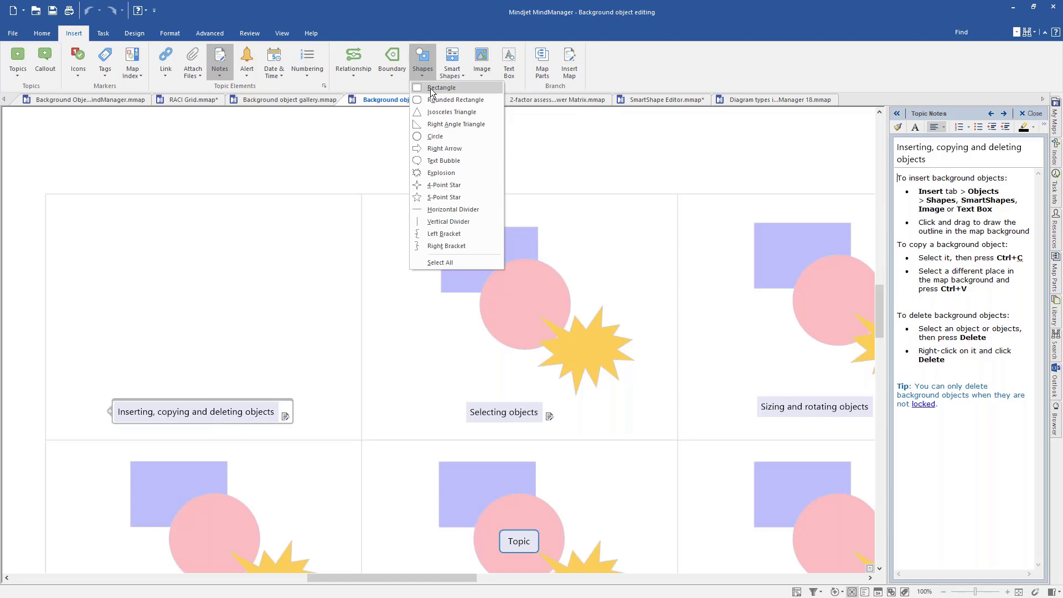
pyautogui.click(430, 88)
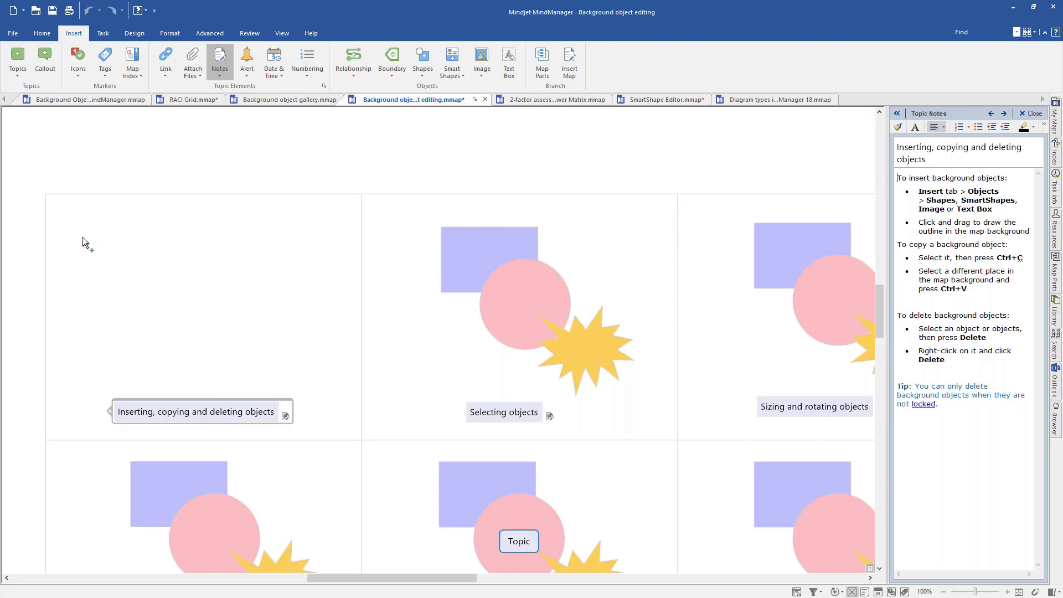
pyautogui.moveTo(82, 237); pyautogui.dragTo(162, 301)
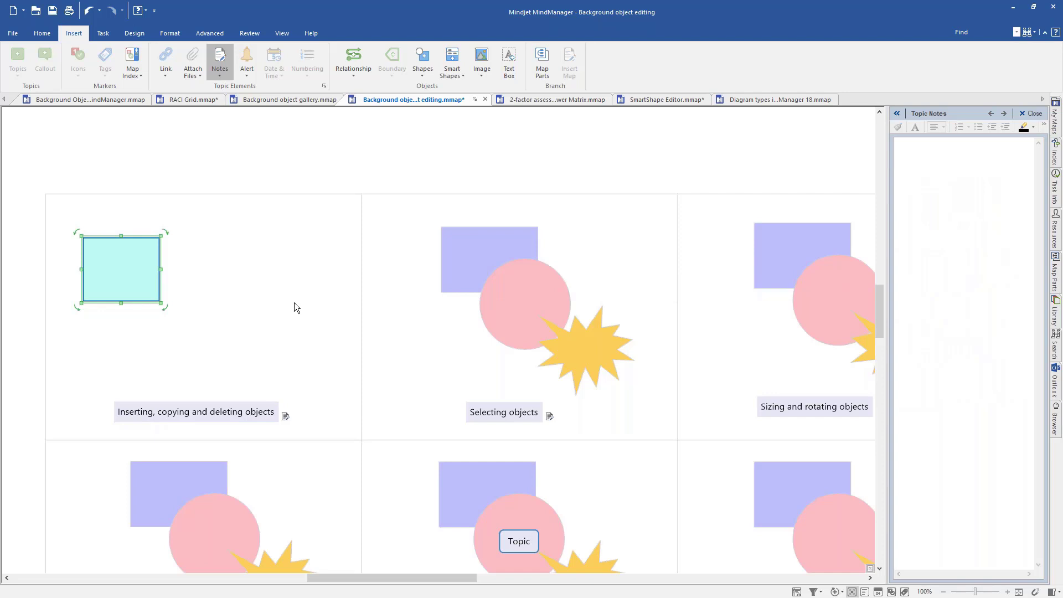
# - Copy the new rectangle to the empty space on its right, and delete the original rectangle
pyautogui.click(207, 283)
pyautogui.hotkey('ctrl', 'v')
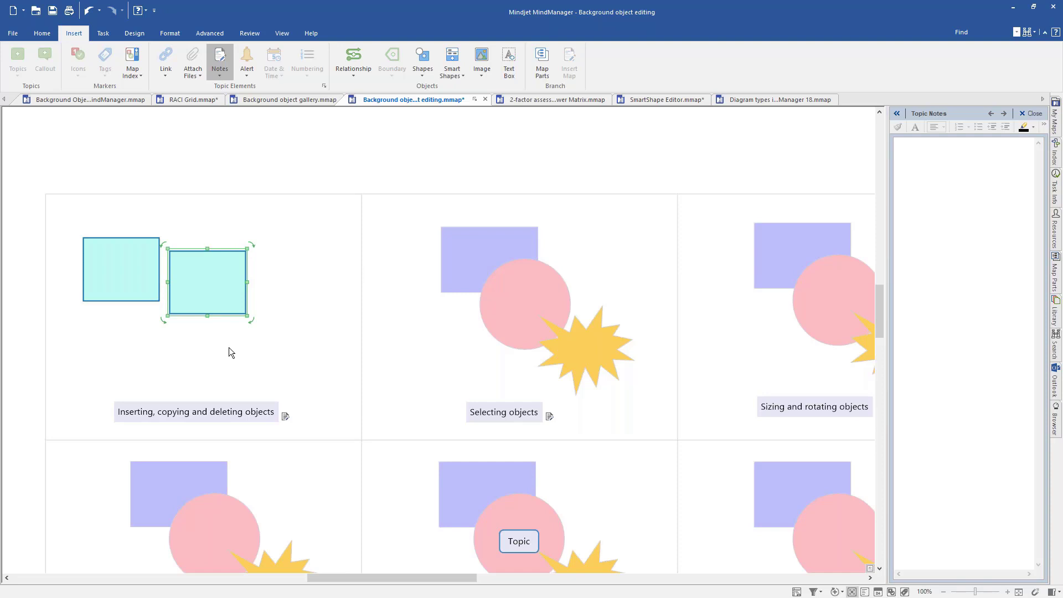
pyautogui.click(105, 272)
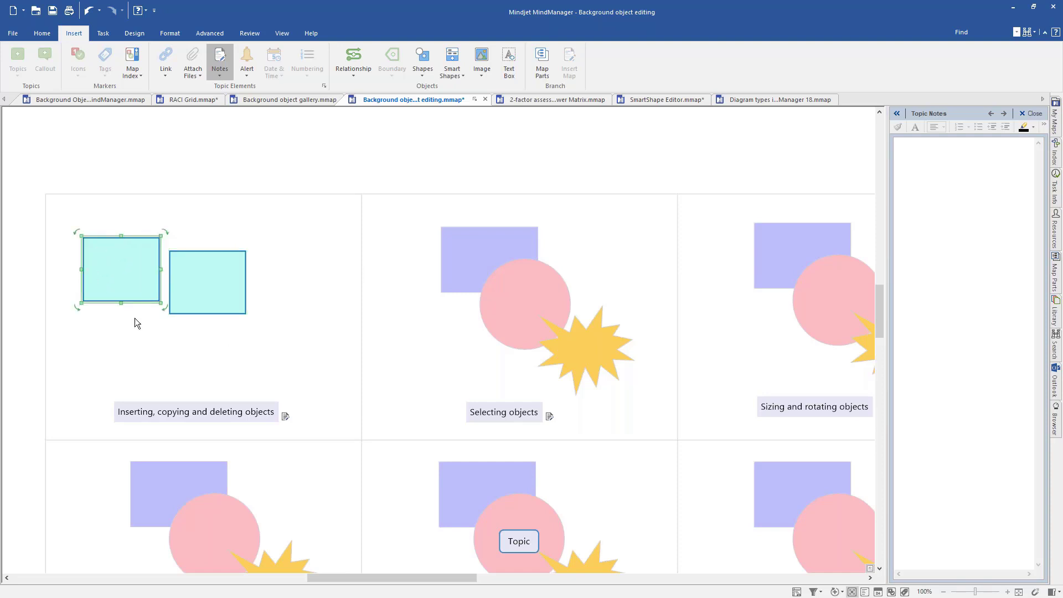
pyautogui.press('Delete')
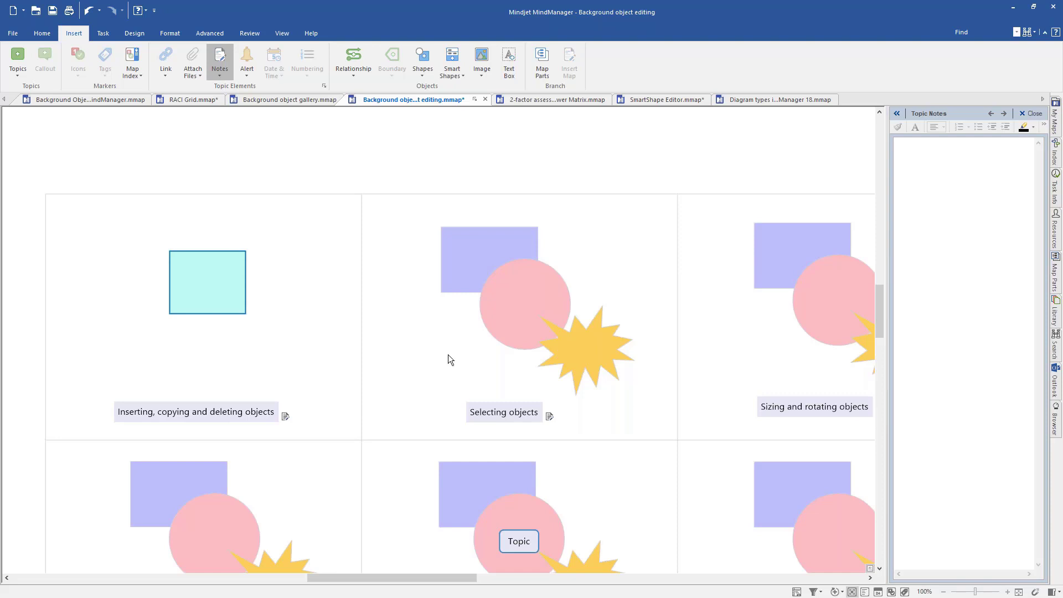
# - Select the rectangle, circle and explosion above "Selecting objects" one at a time, add all three to one selection, and clear it
pyautogui.click(454, 249)
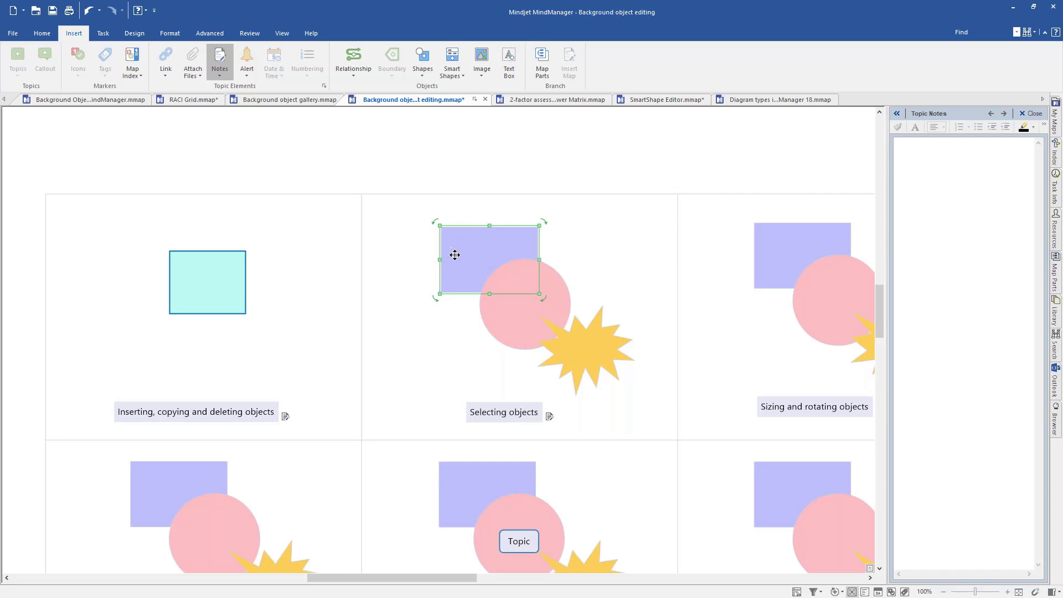
pyautogui.click(503, 334)
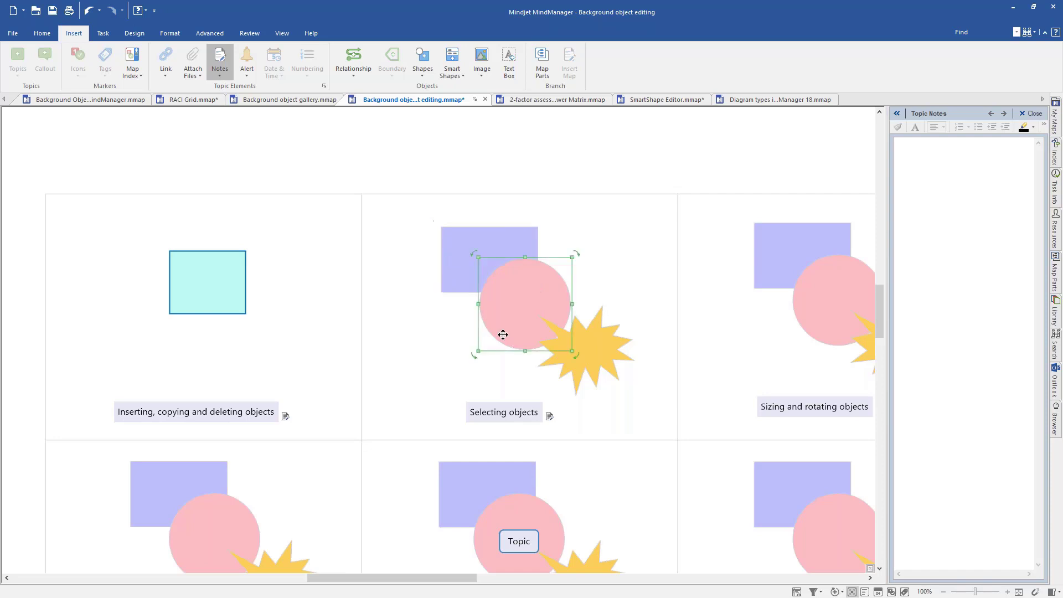
pyautogui.click(605, 353)
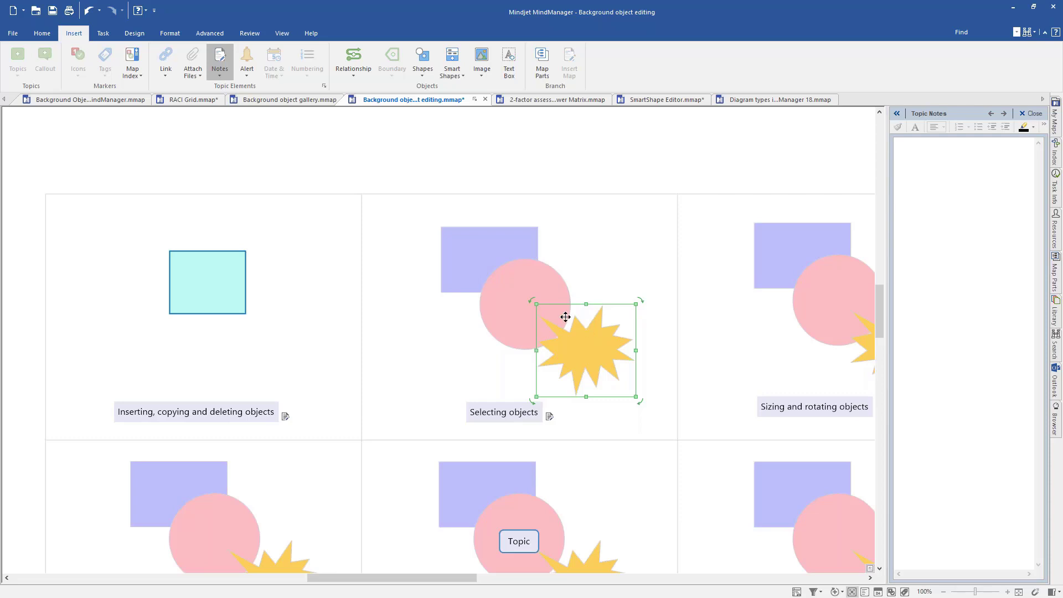
pyautogui.keyDown('ctrl'); pyautogui.click(509, 285); pyautogui.keyUp('ctrl')
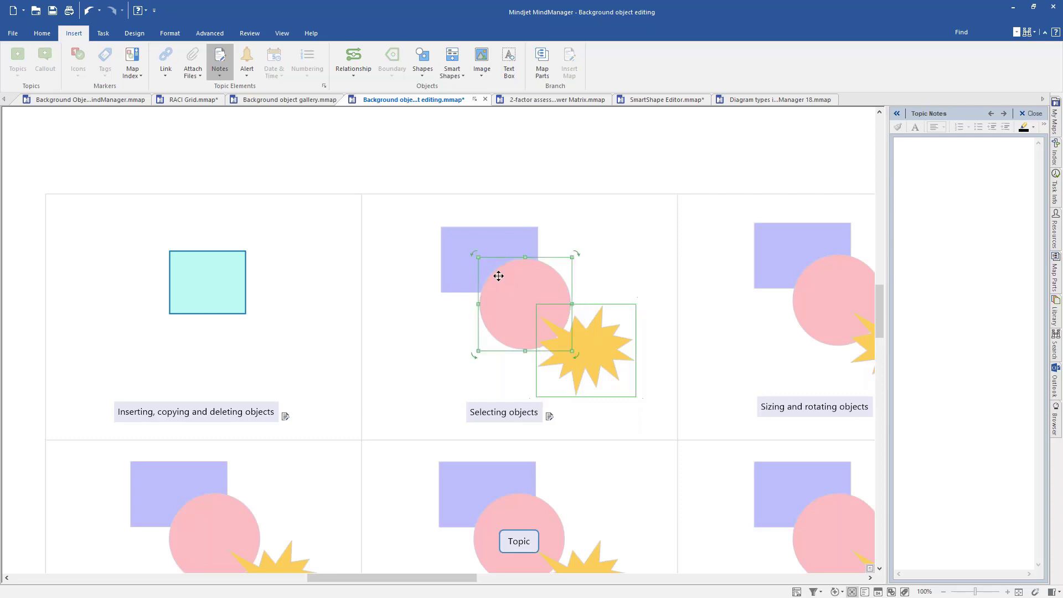
pyautogui.keyDown('ctrl'); pyautogui.click(457, 237); pyautogui.keyUp('ctrl')
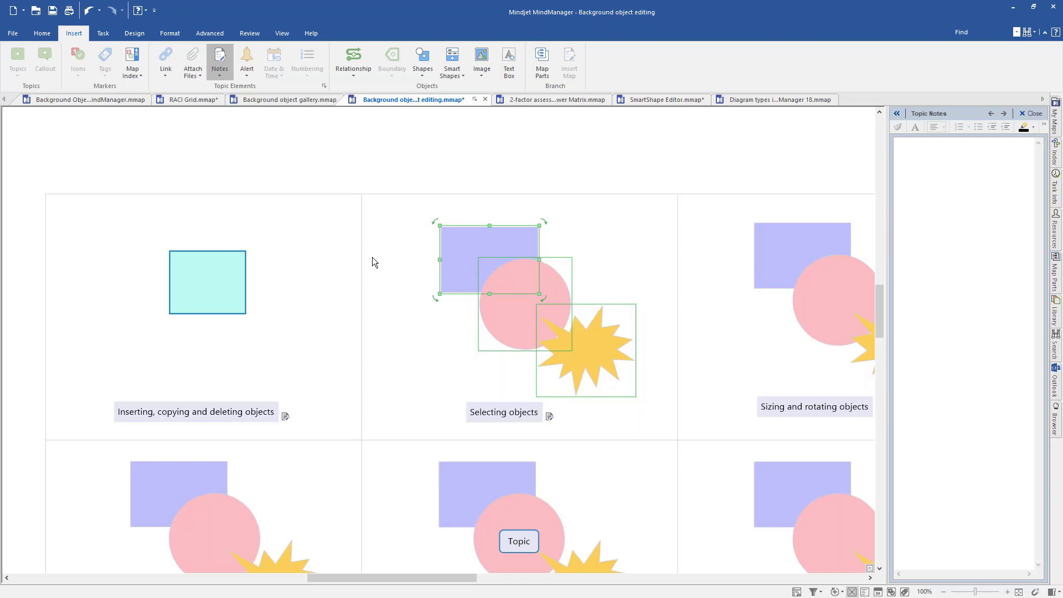
pyautogui.click(616, 255)
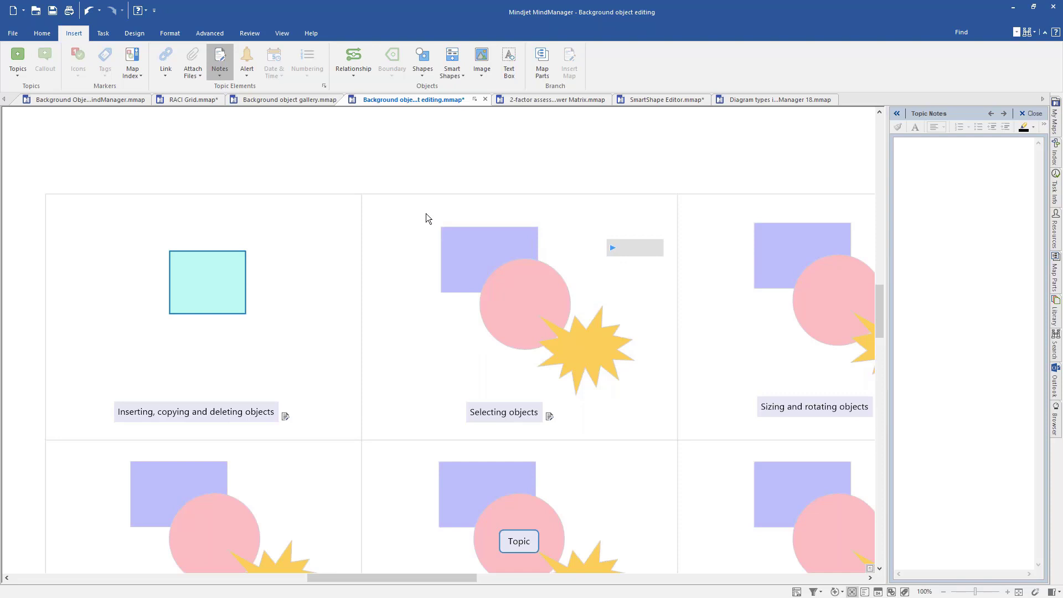
# - Select the rectangle, circle and explosion above "Selecting objects" together with a lasso around them
pyautogui.moveTo(426, 214); pyautogui.dragTo(359, 172)
pyautogui.moveTo(382, 188); pyautogui.dragTo(611, 376)
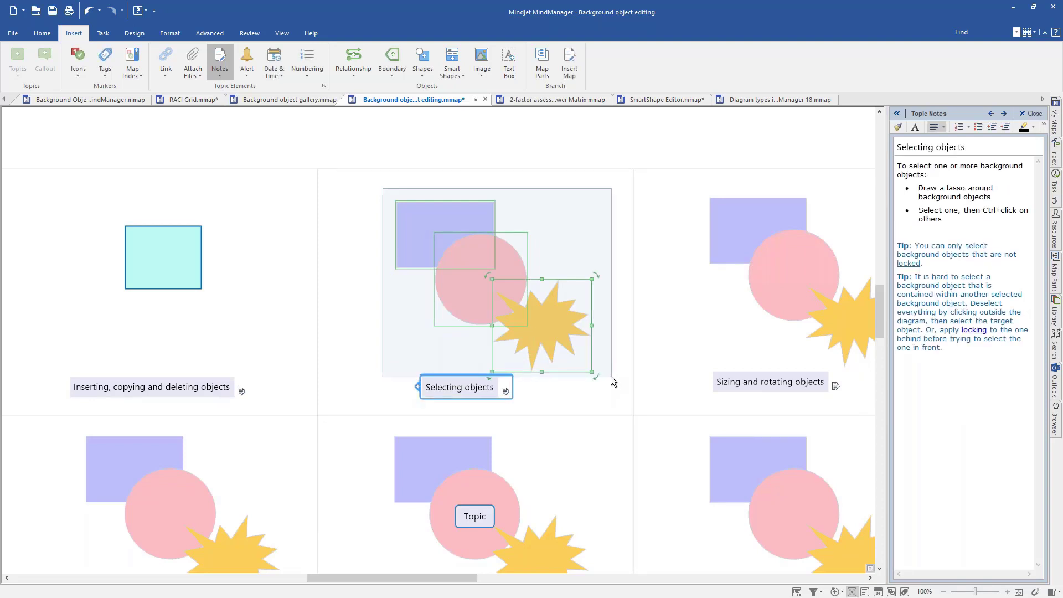
pyautogui.click(610, 376)
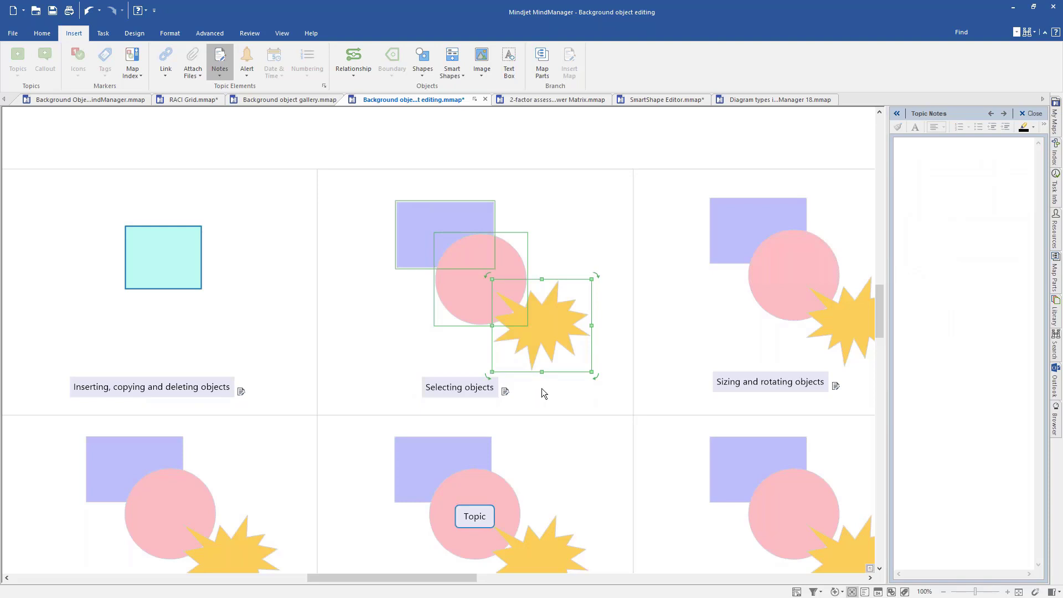
# - Resize the rectangle above "Sizing and rotating objects" by extending its left edge outward and its bottom edge downward
pyautogui.moveTo(577, 230); pyautogui.dragTo(357, 210)
pyautogui.click(507, 205)
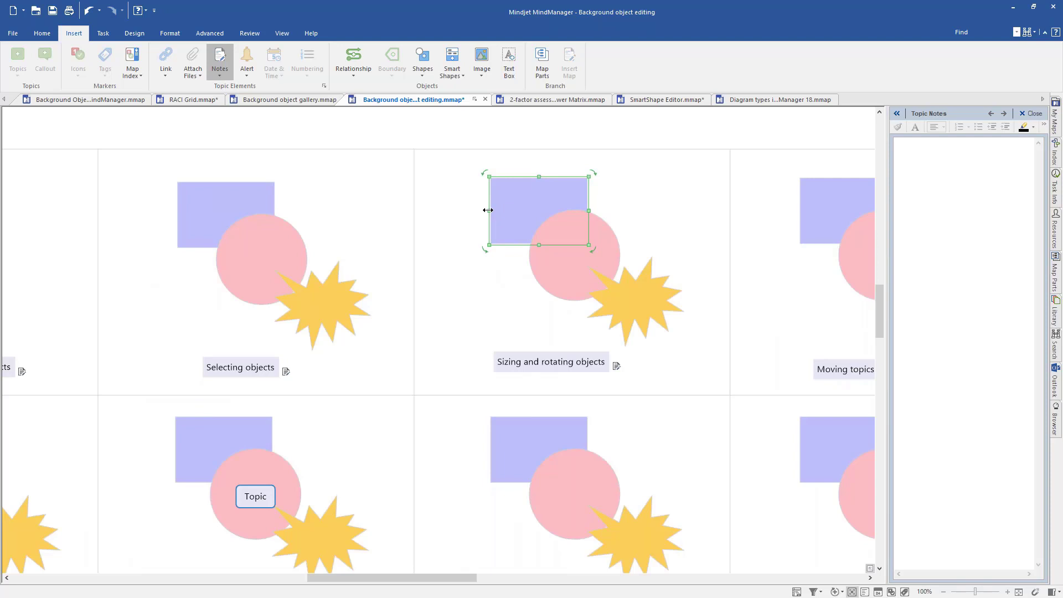
pyautogui.moveTo(487, 210); pyautogui.dragTo(468, 210)
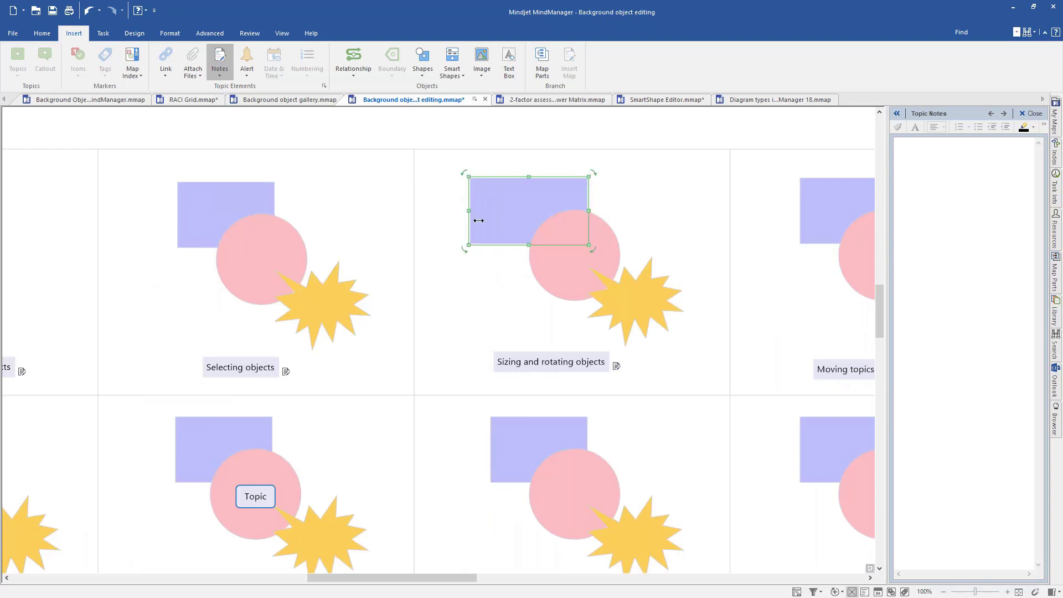
pyautogui.moveTo(529, 244); pyautogui.dragTo(528, 253)
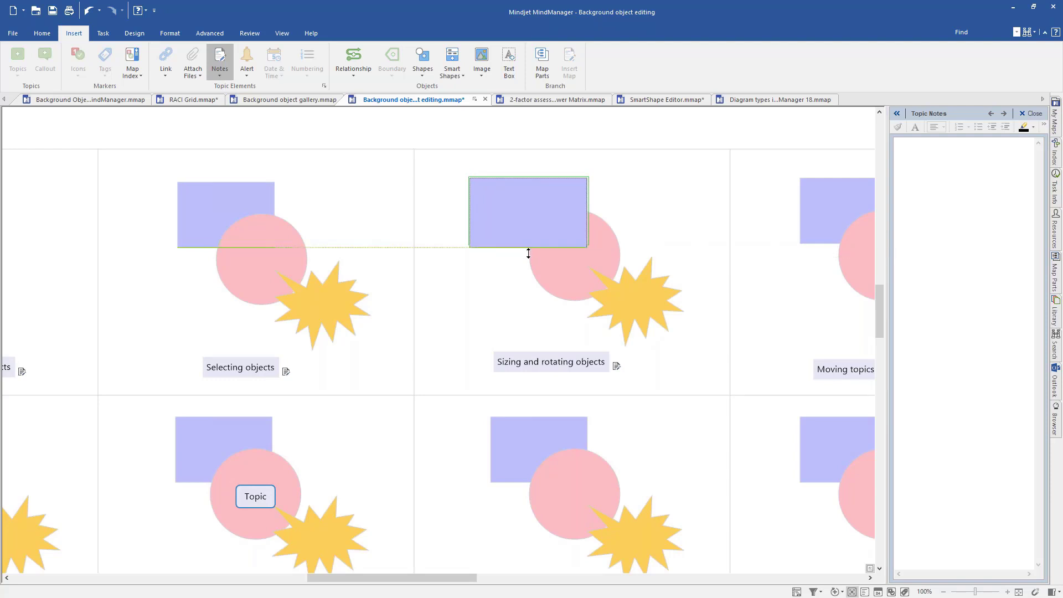
pyautogui.moveTo(528, 253); pyautogui.dragTo(533, 272)
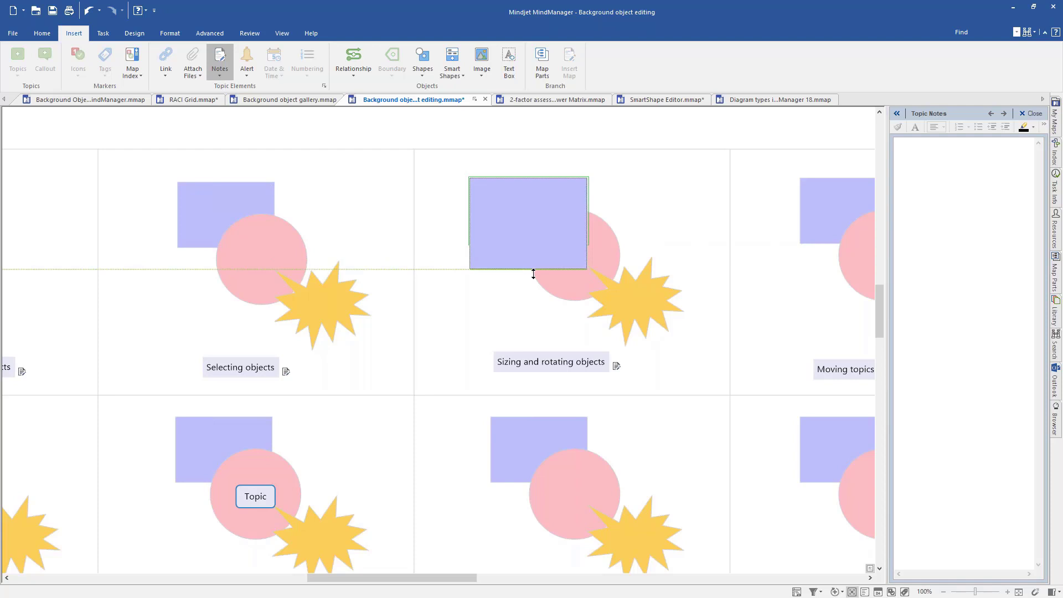
pyautogui.moveTo(533, 274); pyautogui.dragTo(532, 270)
pyautogui.moveTo(532, 268); pyautogui.dragTo(530, 268)
pyautogui.moveTo(531, 277); pyautogui.dragTo(530, 264)
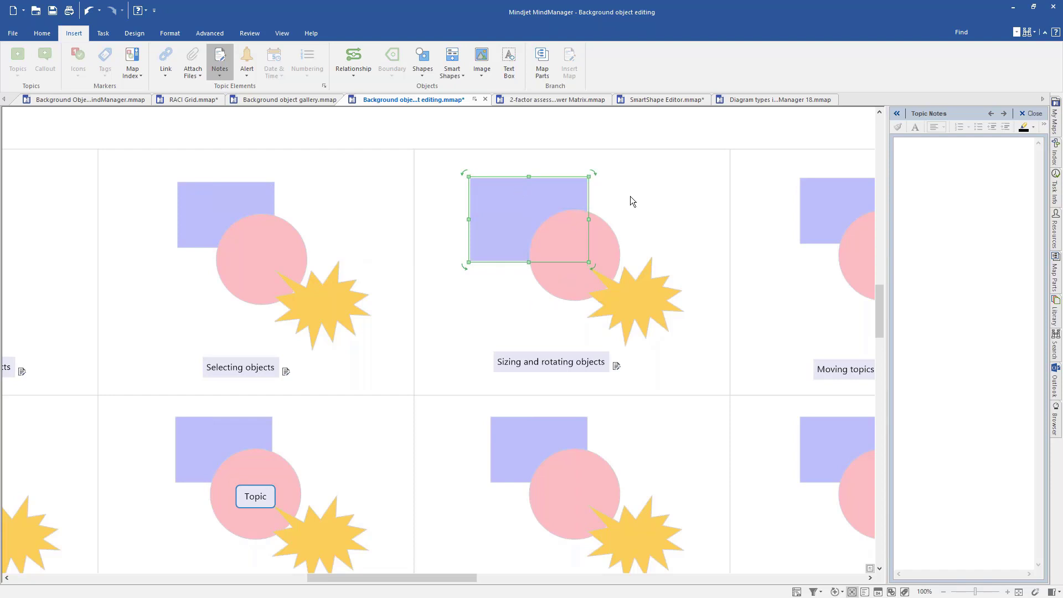
# - Rotate the explosion shape above "Sizing and rotating objects" slightly clockwise using its rotation handle
pyautogui.click(646, 295)
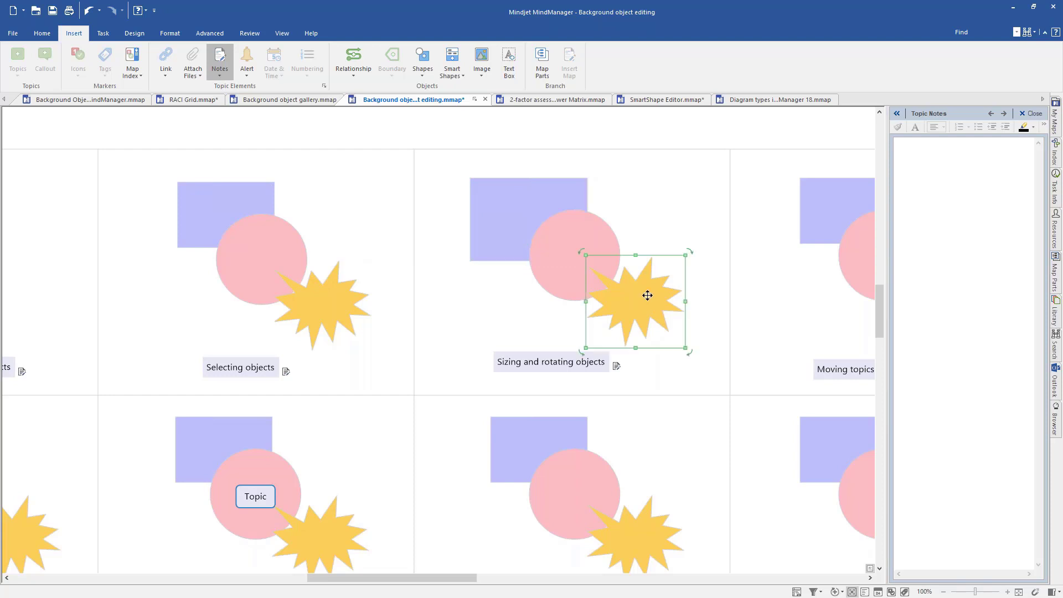
pyautogui.click(692, 251)
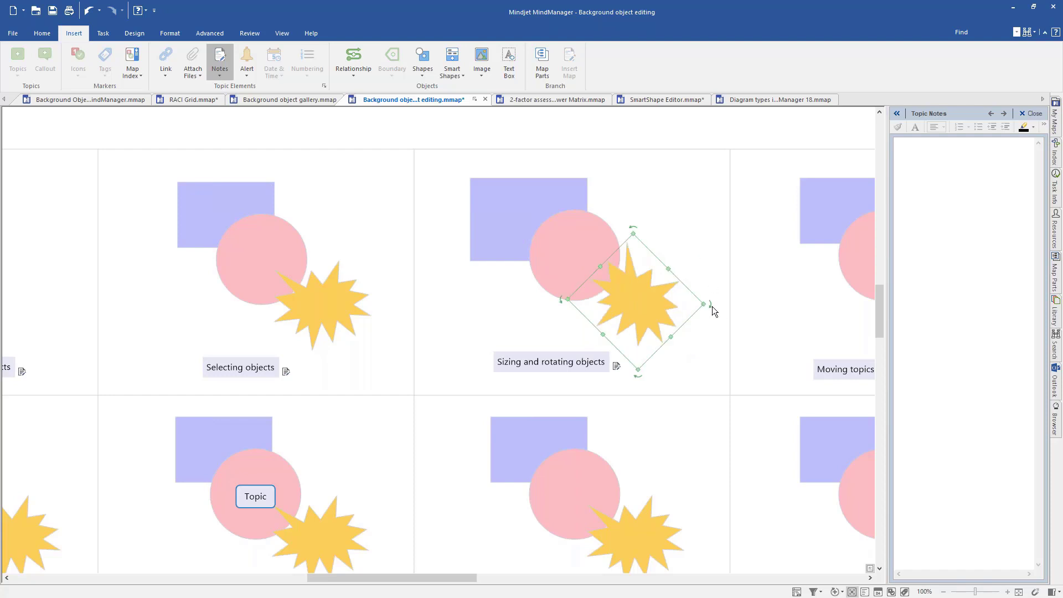
pyautogui.moveTo(709, 305); pyautogui.dragTo(704, 274)
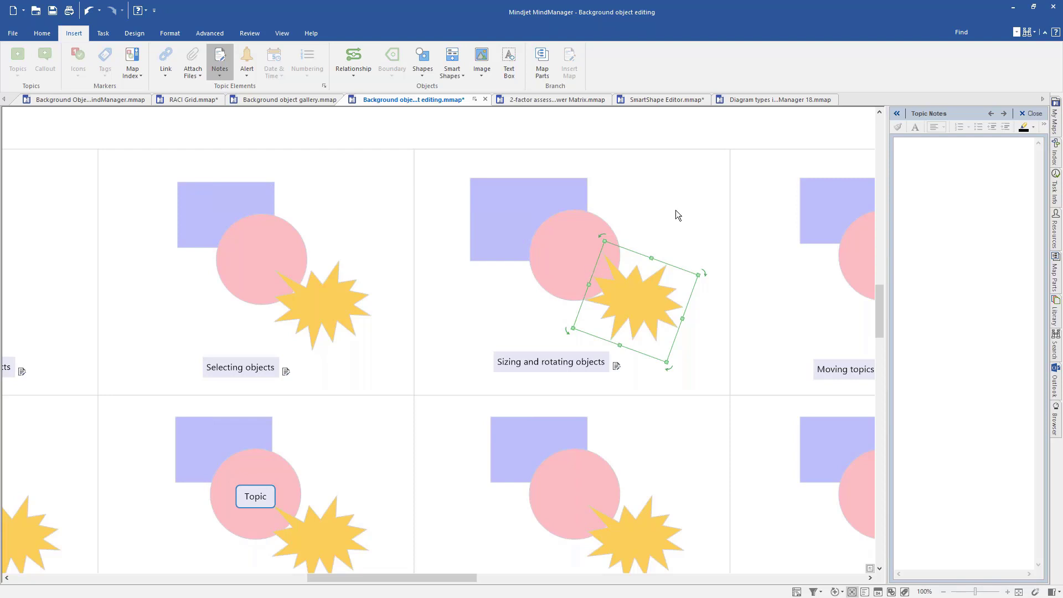
# - In the object format settings of the circle above "Sizing and rotating objects", set the width to 38.2 mm and the height to 48.2 mm
pyautogui.moveTo(676, 213); pyautogui.dragTo(574, 211)
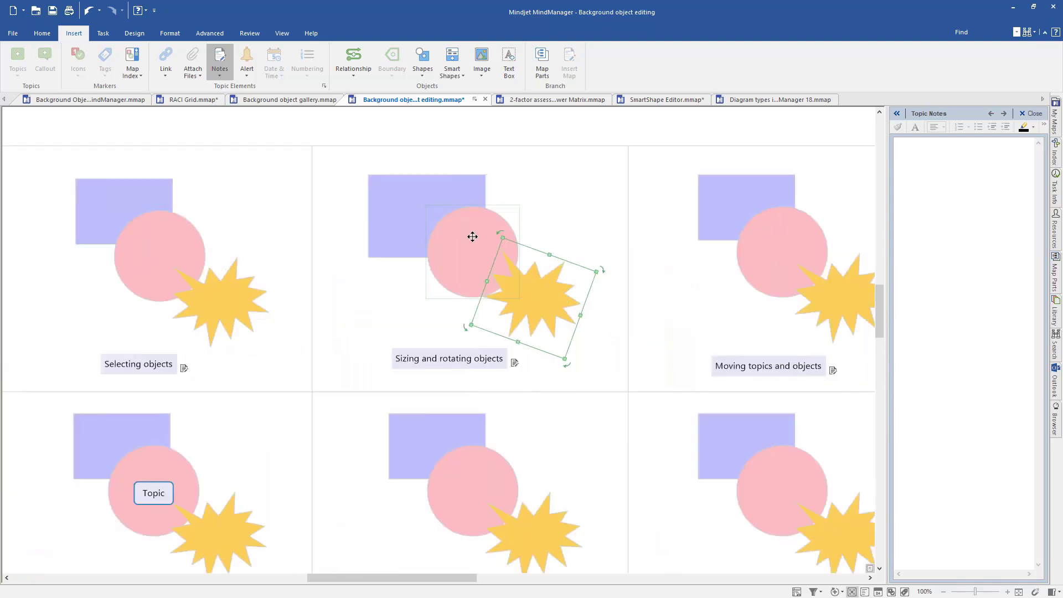
pyautogui.click(454, 242)
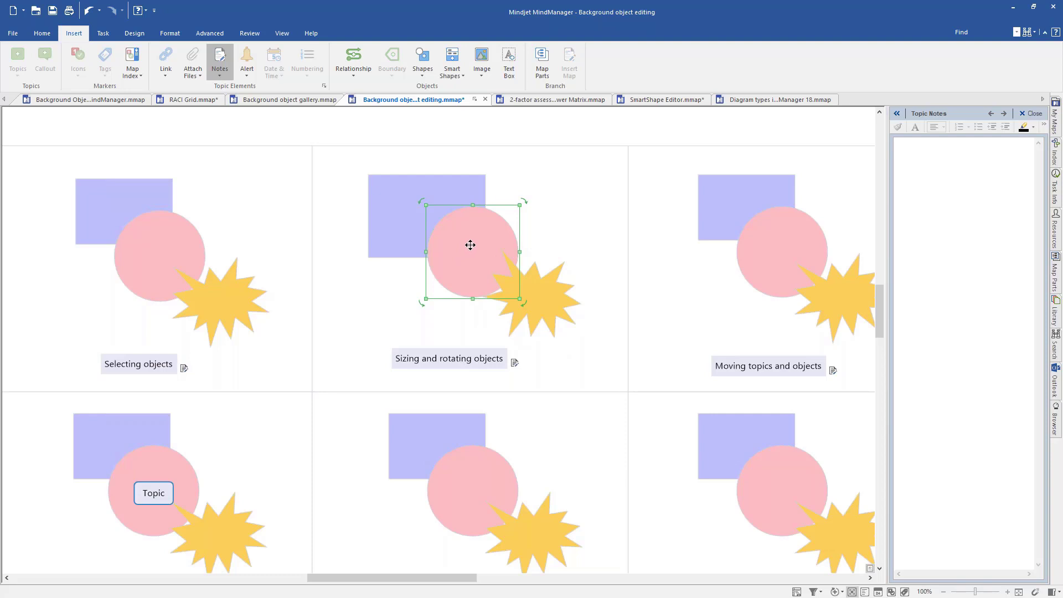
pyautogui.rightClick(470, 245)
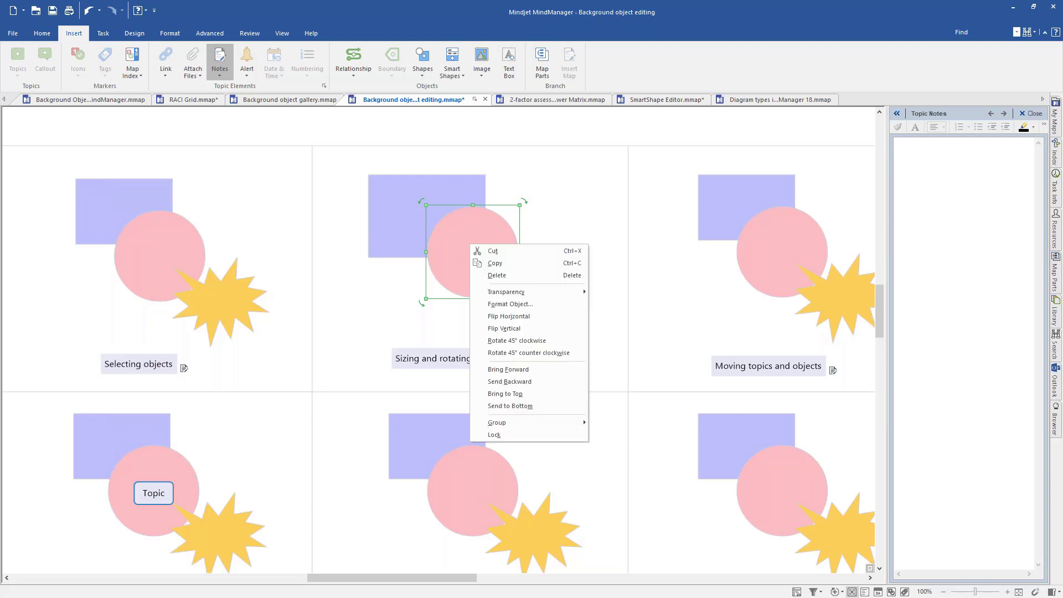
pyautogui.click(503, 304)
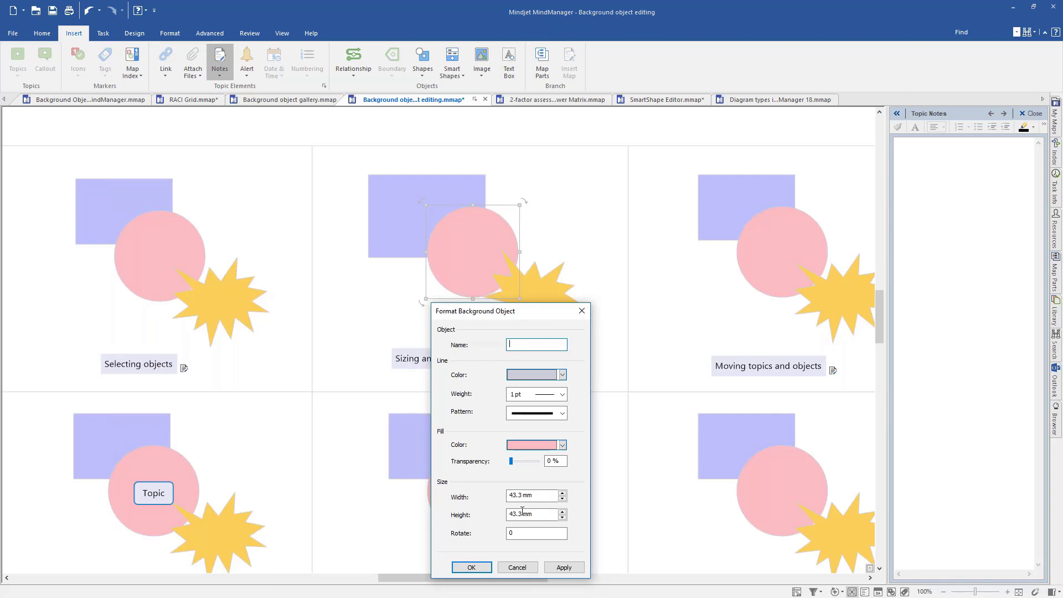
pyautogui.click(562, 493)
pyautogui.click(562, 512)
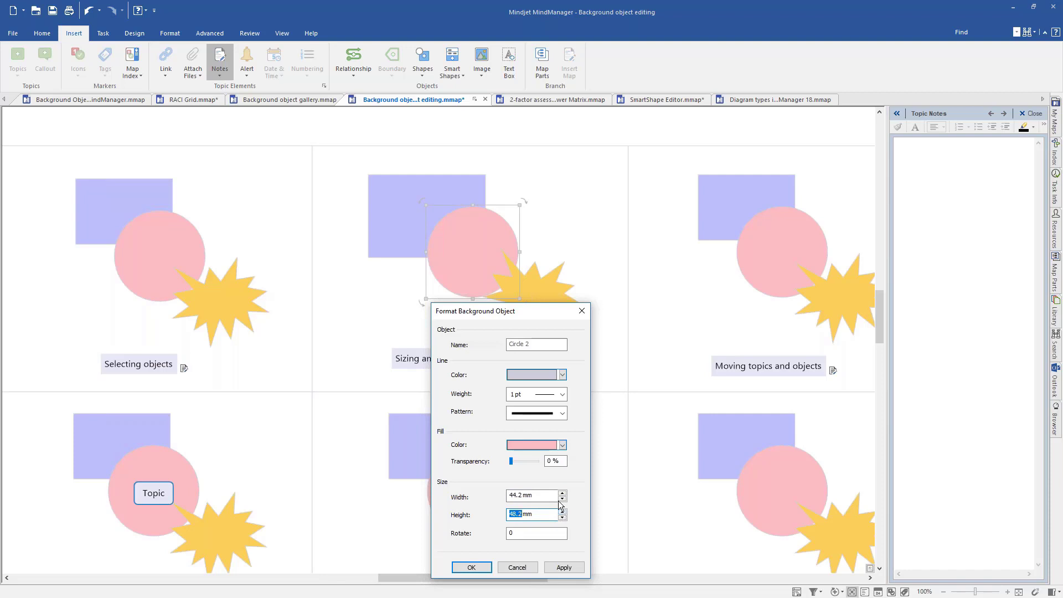
pyautogui.click(563, 498)
pyautogui.click(562, 498)
pyautogui.click(562, 498)
pyautogui.click(562, 498)
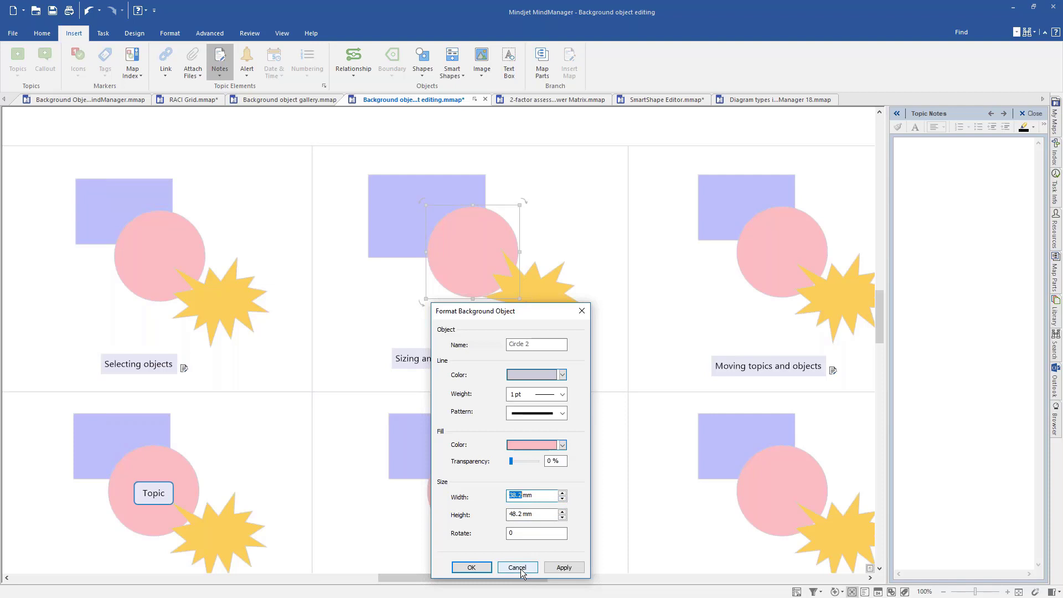
# - Set the circle's rotation to 16 and apply the new format settings
pyautogui.click(524, 532)
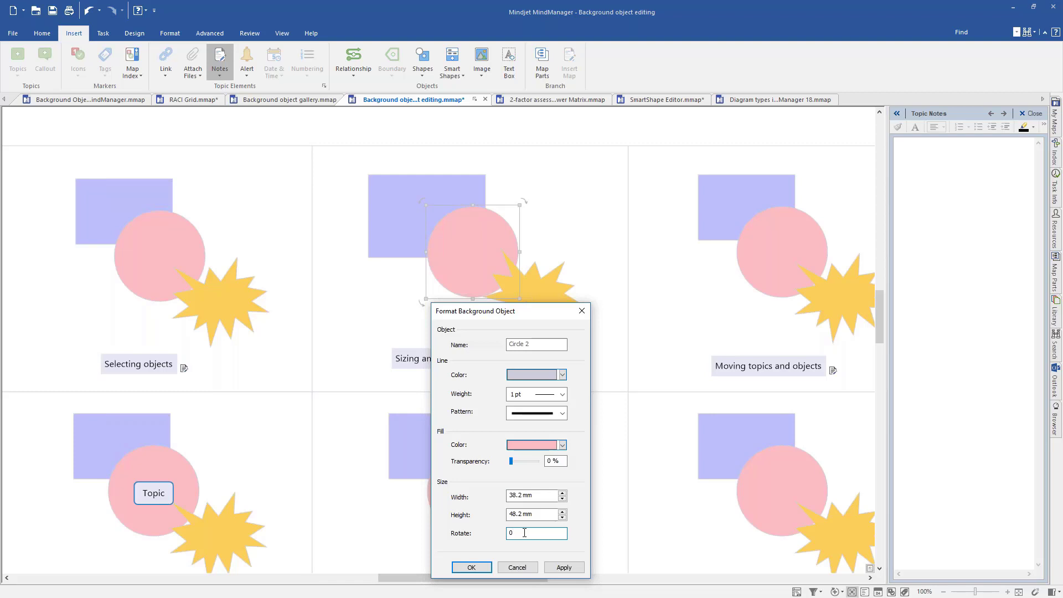
pyautogui.press('BackSpace')
pyautogui.write('16')
pyautogui.click(469, 568)
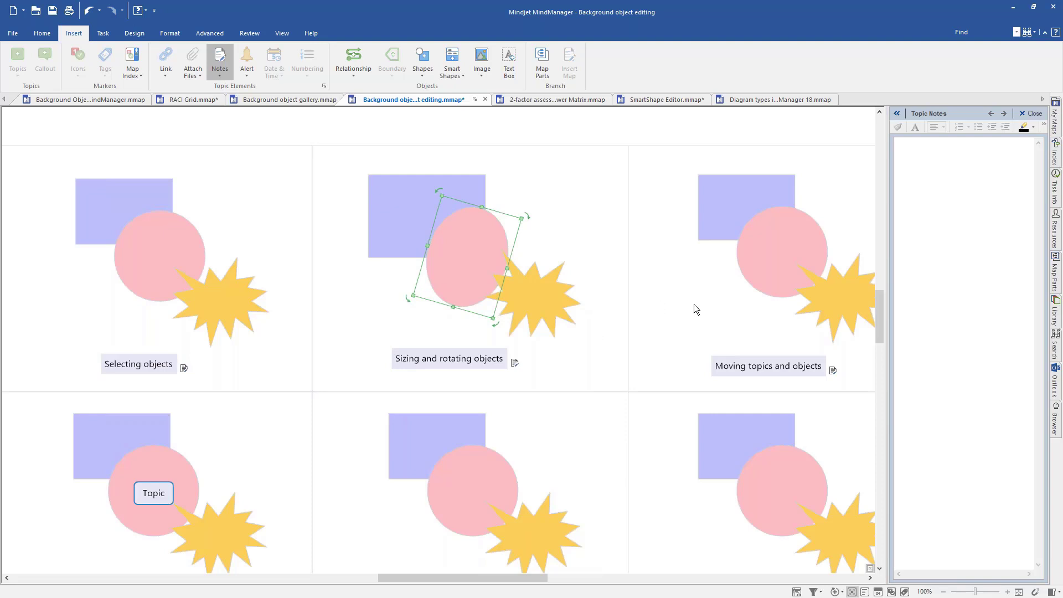
# - Move the rectangle above "Moving topics and objects" a short way down and to the left
pyautogui.moveTo(693, 308); pyautogui.dragTo(503, 308)
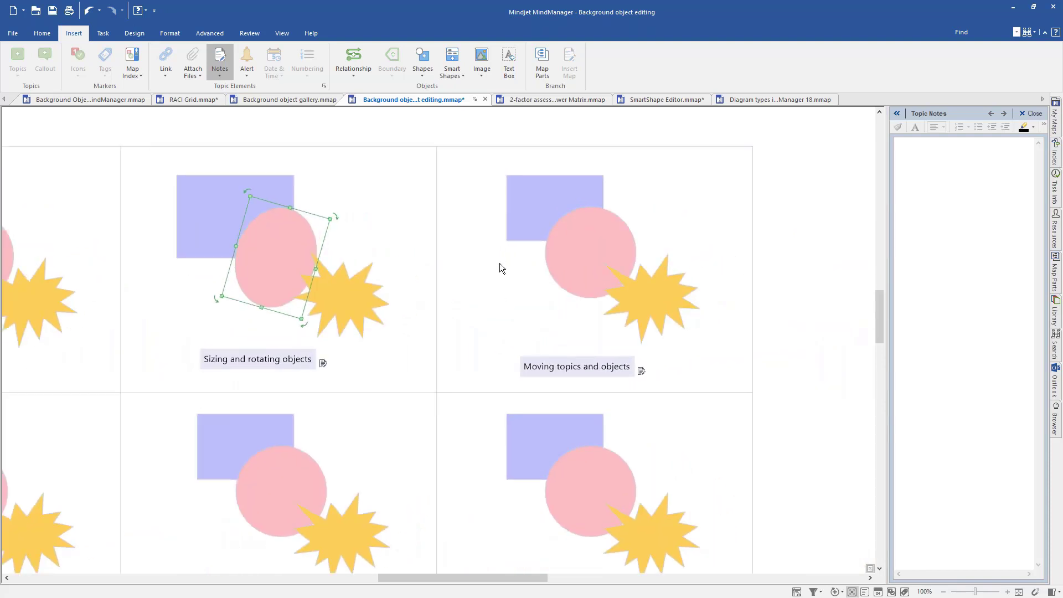
pyautogui.click(525, 187)
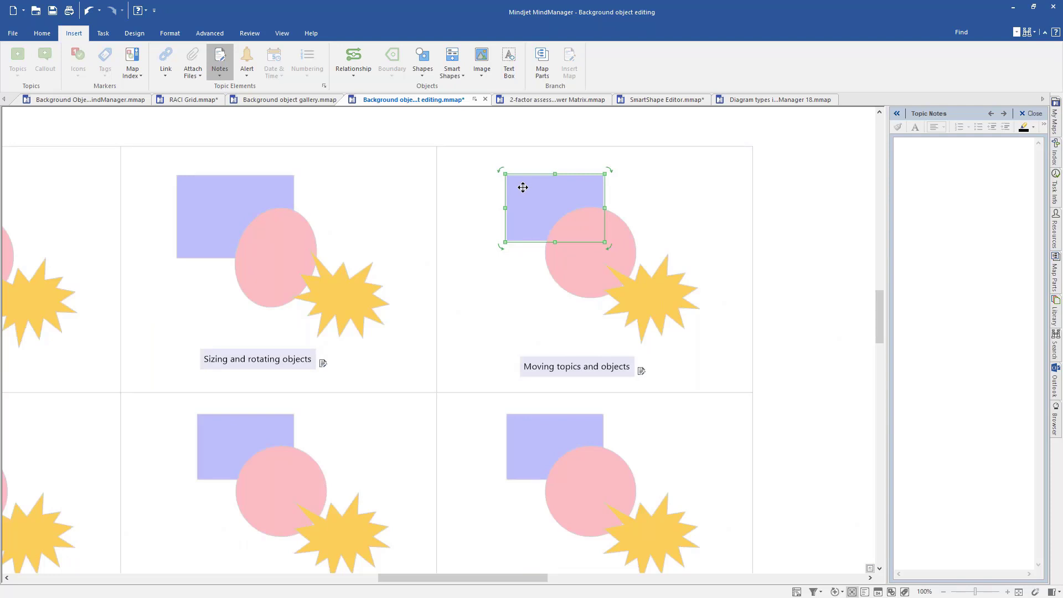
pyautogui.moveTo(523, 187); pyautogui.dragTo(490, 207)
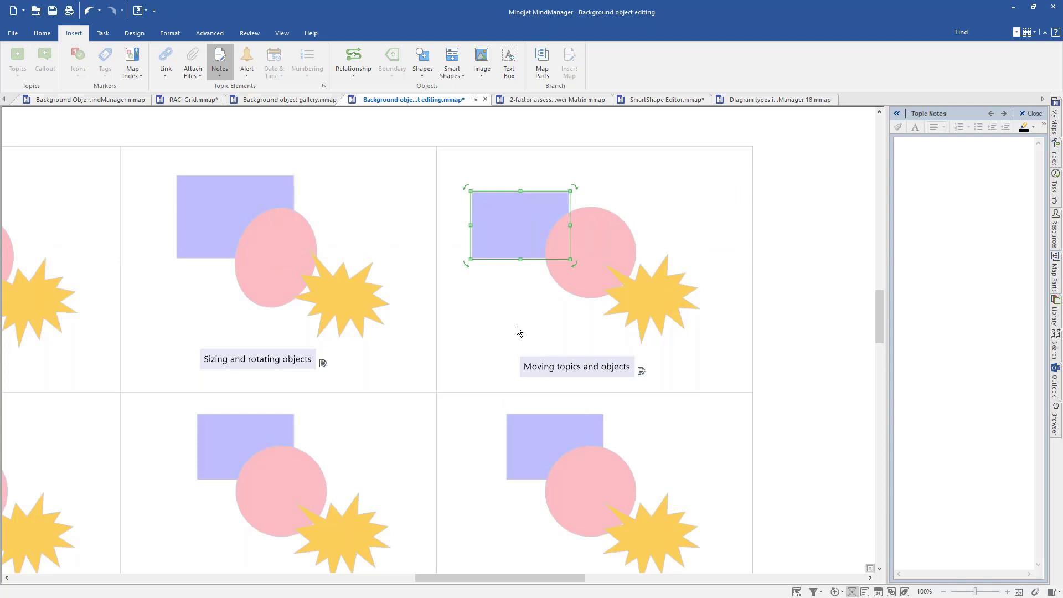
# - Nudge the selected rectangle upward in small increments until its top edge sits near the upper border of the cell
pyautogui.press('Up')
pyautogui.press('Up')
pyautogui.press('Up')
pyautogui.press('Up')
pyautogui.press('Up')
pyautogui.press('Up')
pyautogui.press('Up')
pyautogui.press('Up')
pyautogui.press('Up')
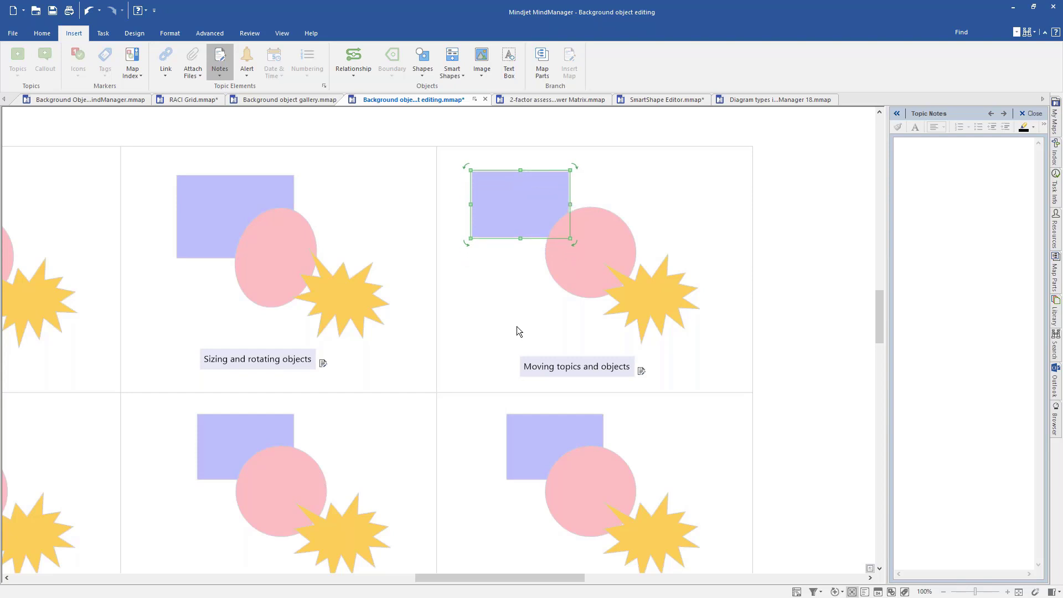
# - Nudge the selected rectangle downward in small increments until it sits level with the middle of the circle
pyautogui.press('Down')
pyautogui.press('Down')
pyautogui.press('Down')
pyautogui.press('Down')
pyautogui.press('Down')
pyautogui.press('Down')
pyautogui.press('Down')
pyautogui.press('Down')
pyautogui.press('Down')
pyautogui.press('Down')
pyautogui.press('Down')
pyautogui.press('Down')
pyautogui.press('Down')
pyautogui.press('Down')
pyautogui.press('Down')
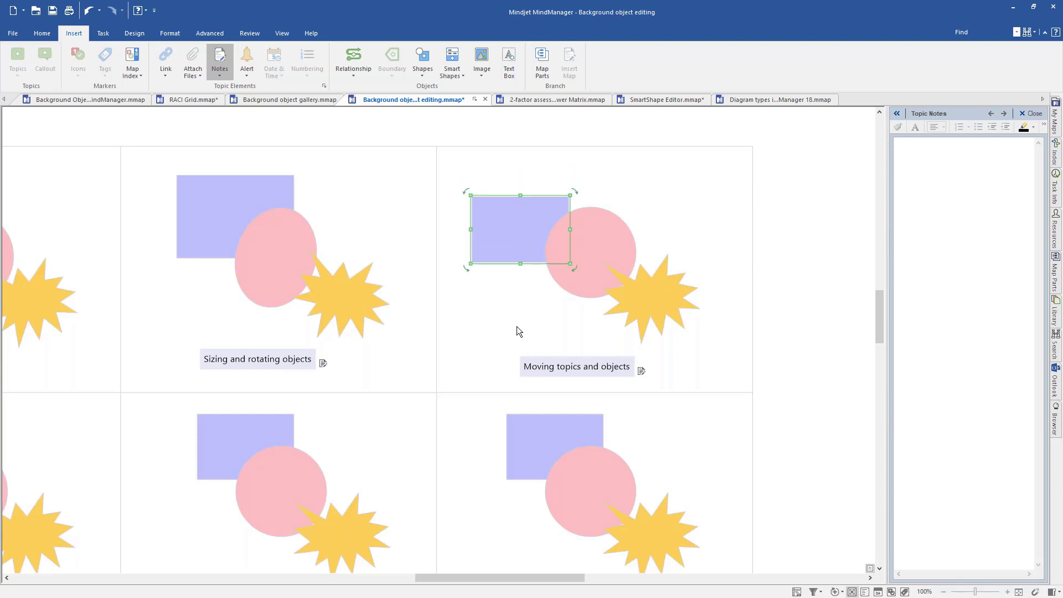
# - Nudge the selected rectangle downward and slightly to the left until it sits beside the middle of the circle
pyautogui.press('Down')
pyautogui.press('Down')
pyautogui.press('Down')
pyautogui.press('Down')
pyautogui.press('Down')
pyautogui.press('Right')
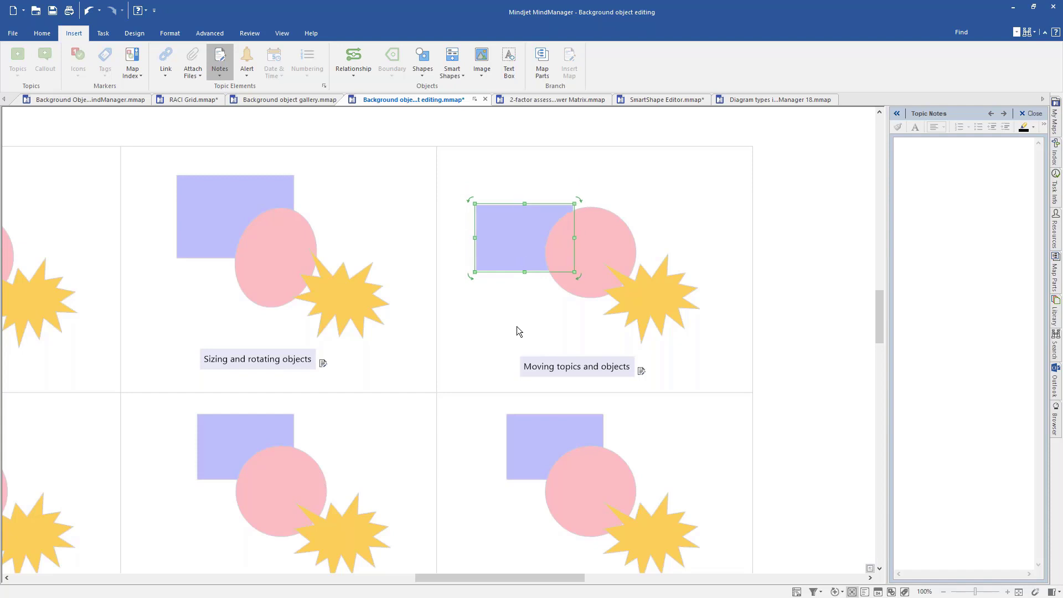
pyautogui.press('Left')
pyautogui.press('Left')
pyautogui.press('Left')
pyautogui.press('Down')
pyautogui.press('Down')
pyautogui.press('Down')
pyautogui.press('Down')
pyautogui.press('Down')
pyautogui.press('Down')
pyautogui.press('Down')
pyautogui.press('Down')
pyautogui.press('Down')
pyautogui.press('Down')
pyautogui.press('Down')
pyautogui.press('Down')
pyautogui.press('Down')
pyautogui.press('Down')
pyautogui.press('Down')
pyautogui.press('Down')
pyautogui.press('Down')
pyautogui.press('Down')
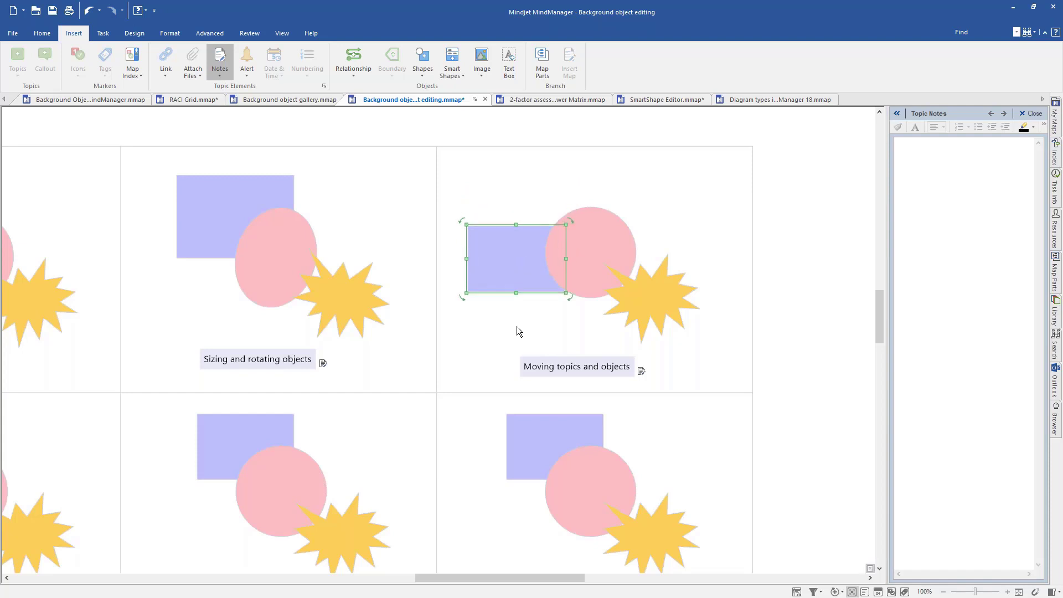
# - Nudge the selected rectangle upward until its top edge is level with the large rectangle in the neighbouring "Sizing and rotating objects" cell
pyautogui.press('Up')
pyautogui.press('Up')
pyautogui.press('Up')
pyautogui.press('Up')
pyautogui.press('Up')
pyautogui.press('Up')
pyautogui.press('Up')
pyautogui.press('Up')
pyautogui.press('Up')
pyautogui.press('Up')
pyautogui.press('Up')
pyautogui.press('Up')
pyautogui.press('Up')
pyautogui.press('Up')
pyautogui.press('Up')
pyautogui.press('Up')
pyautogui.press('Up')
pyautogui.press('Up')
pyautogui.press('Up')
pyautogui.press('Up')
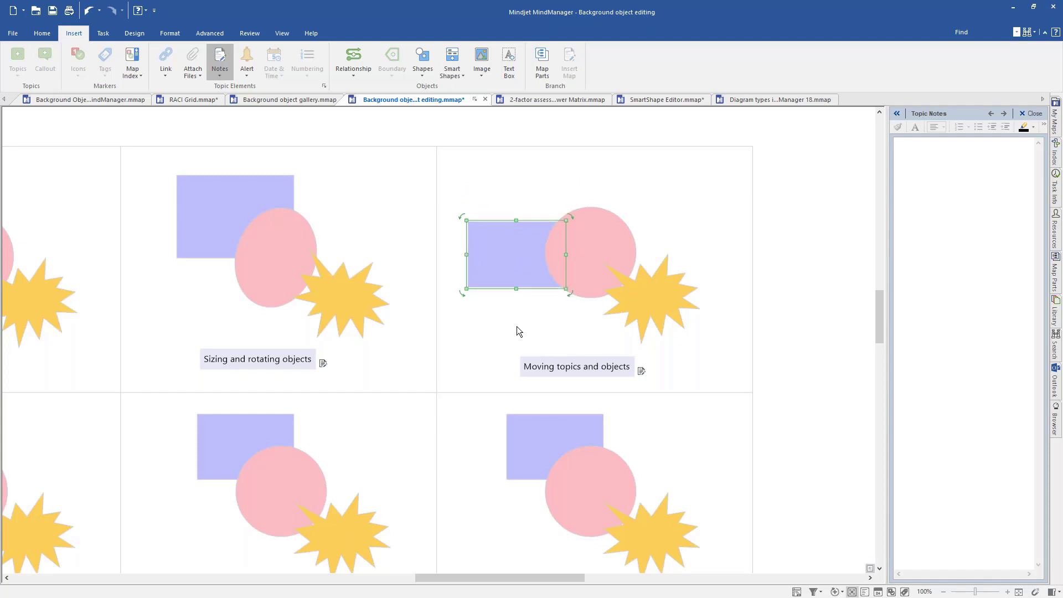
pyautogui.press('Up')
pyautogui.press('Up')
pyautogui.press('Up')
pyautogui.press('Up')
pyautogui.press('Up')
pyautogui.press('Up')
pyautogui.press('Up')
pyautogui.press('Up')
pyautogui.press('Up')
pyautogui.press('Up')
pyautogui.press('Up')
pyautogui.press('Up')
pyautogui.press('Up')
pyautogui.press('Up')
pyautogui.press('Up')
pyautogui.press('Up')
pyautogui.press('Up')
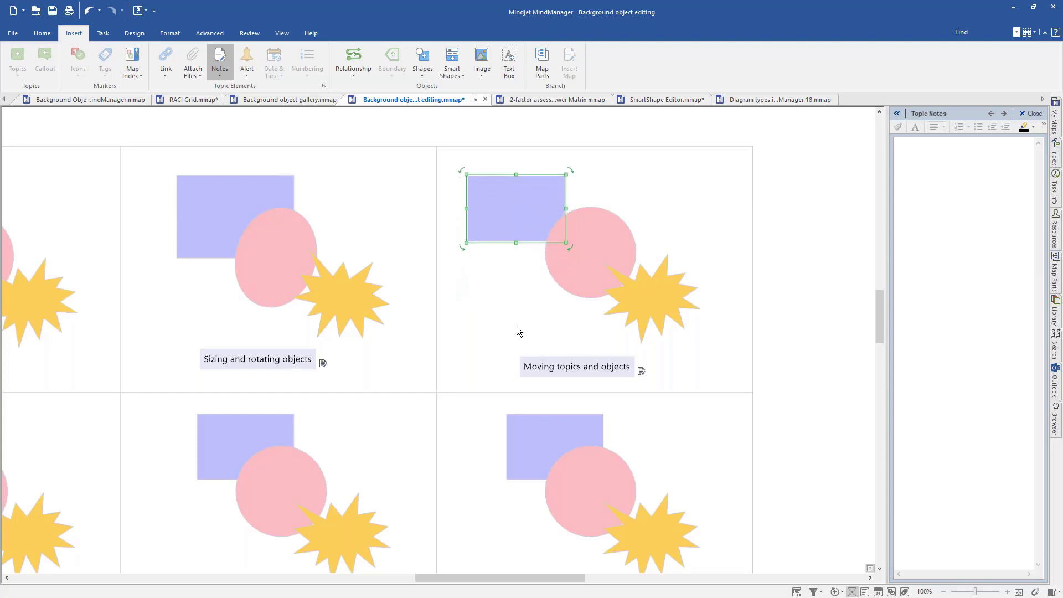
# - Nudge the rectangle slightly to the right at the same height and deselect it
pyautogui.press('Down')
pyautogui.press('Down')
pyautogui.press('Down')
pyautogui.press('Down')
pyautogui.press('Down')
pyautogui.press('Right')
pyautogui.press('Right')
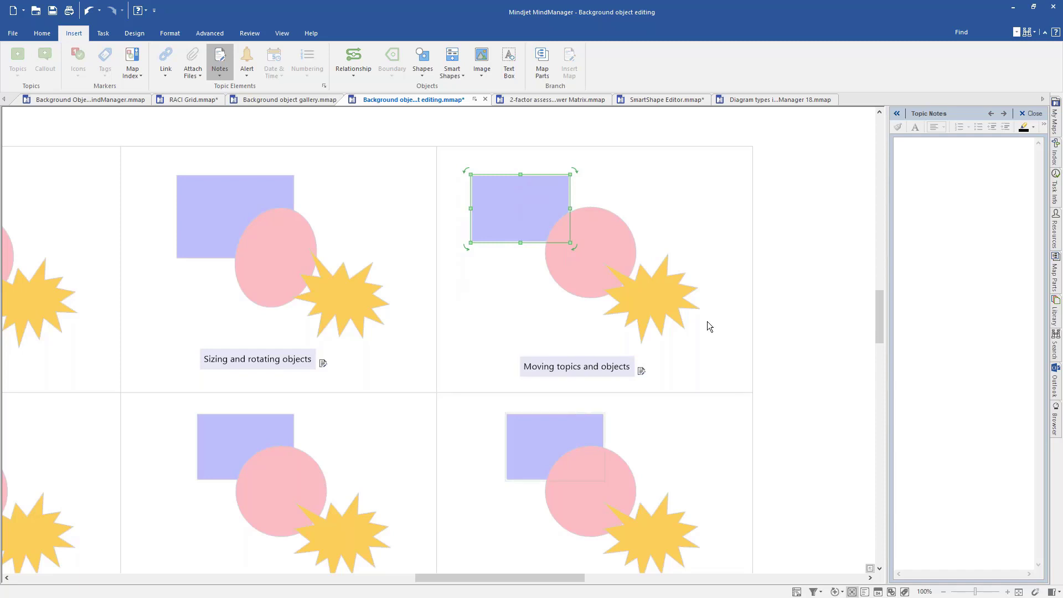
pyautogui.click(709, 224)
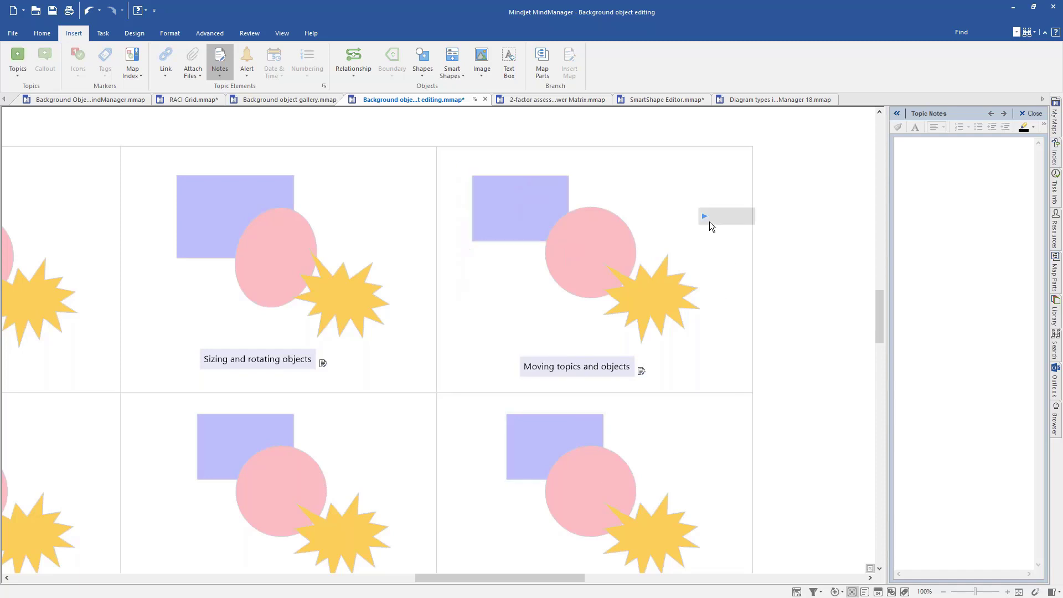
# - Select the rectangle, circle and star above "Moving topics and objects" and nudge them together to the right
pyautogui.moveTo(456, 155); pyautogui.dragTo(719, 350)
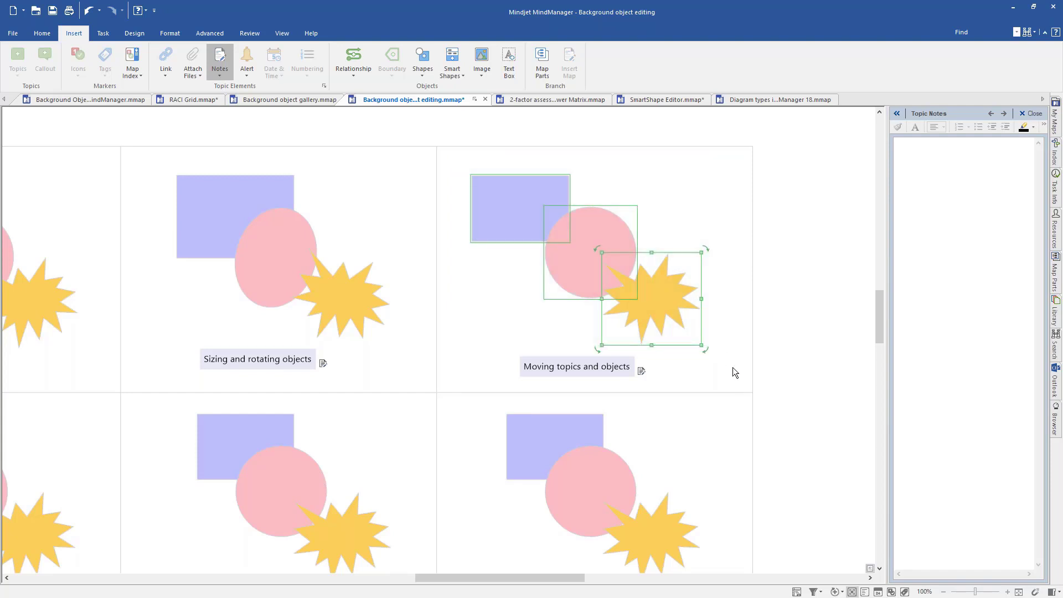
pyautogui.press('Right')
pyautogui.press('Right')
pyautogui.press('Right')
pyautogui.press('Right')
pyautogui.press('Right')
pyautogui.press('Right')
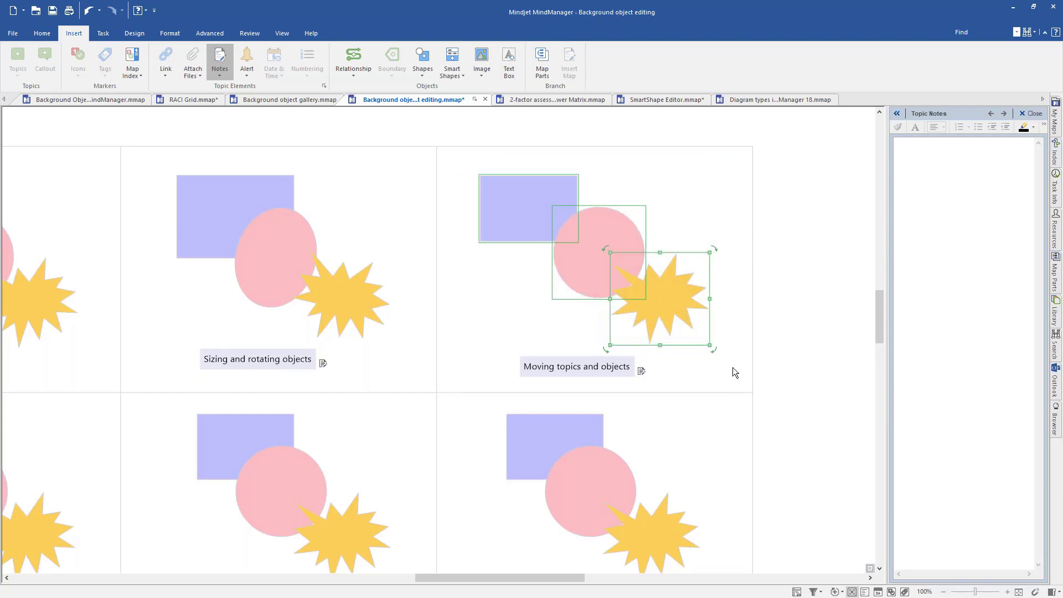
pyautogui.press('Right')
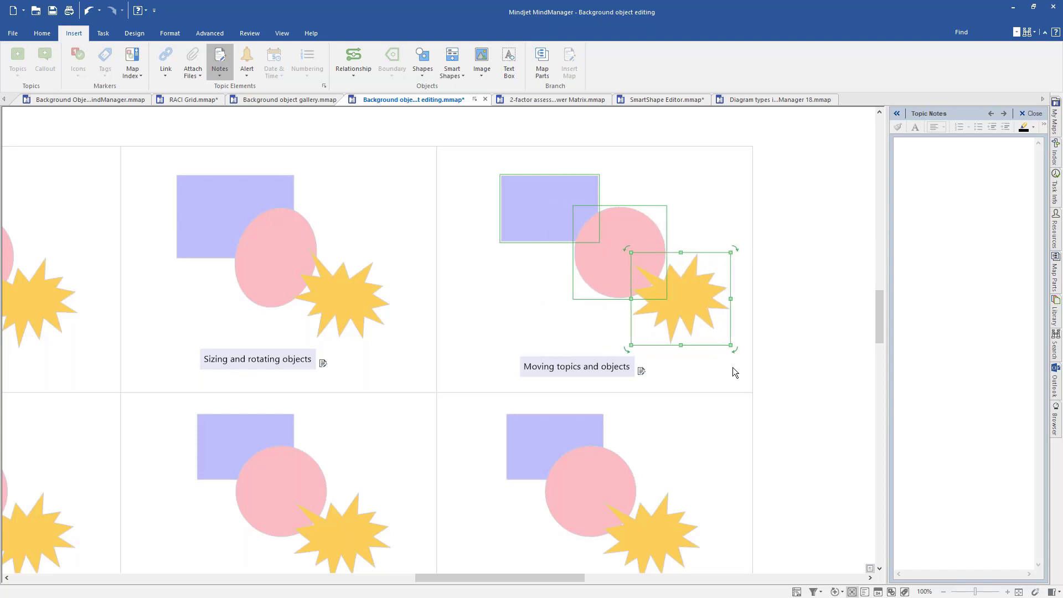
# - Nudge the three selected shapes part of the way back to the left and deselect them
pyautogui.press('Left')
pyautogui.press('Left')
pyautogui.press('Left')
pyautogui.press('Left')
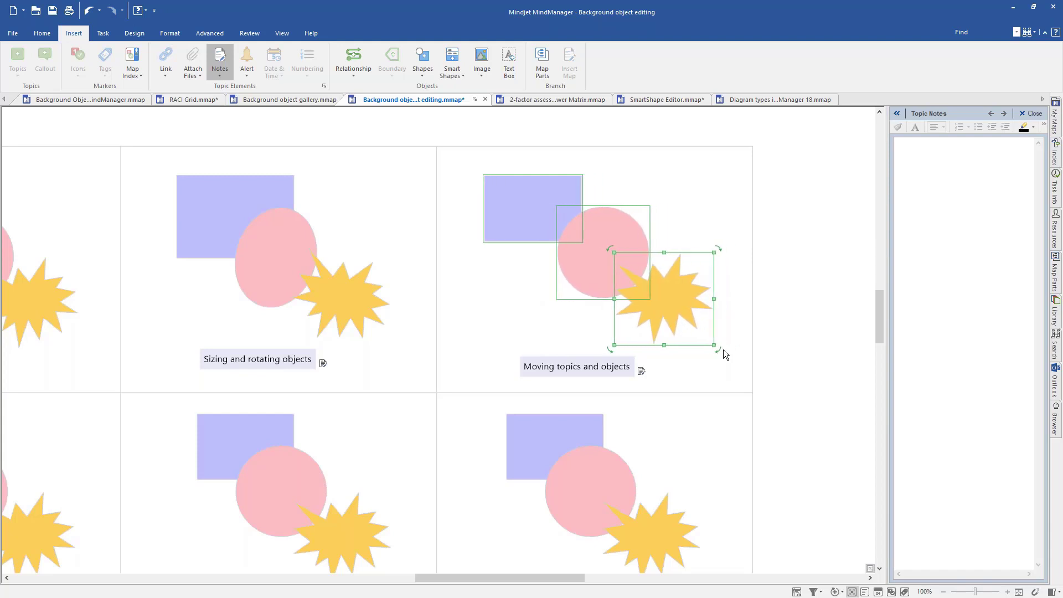
pyautogui.click(706, 219)
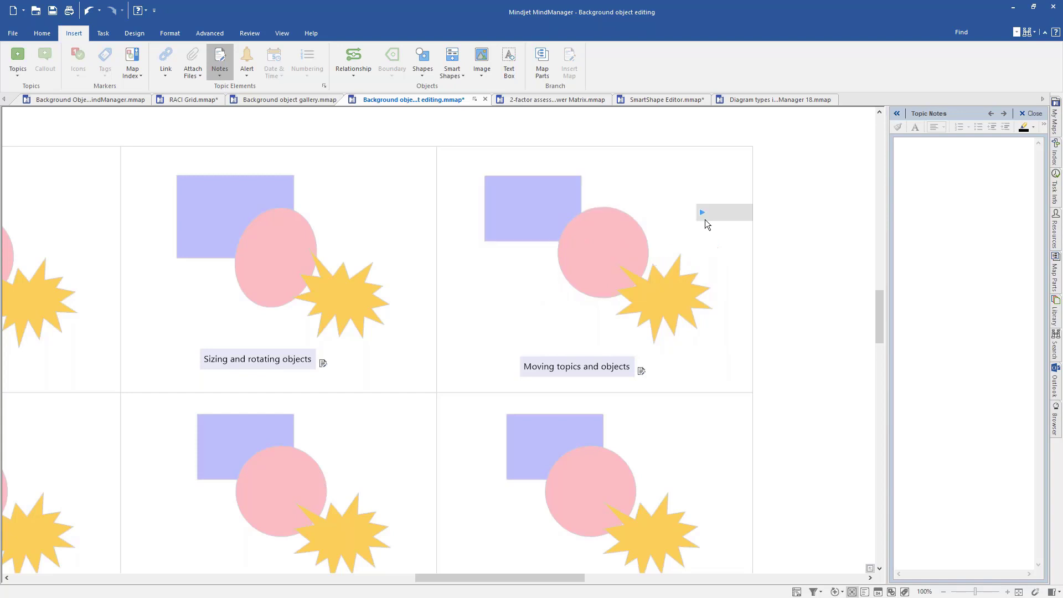
# - Nudge the "Moving topics and objects" floating topic upward and slightly to the left, closer to the shapes
pyautogui.click(589, 374)
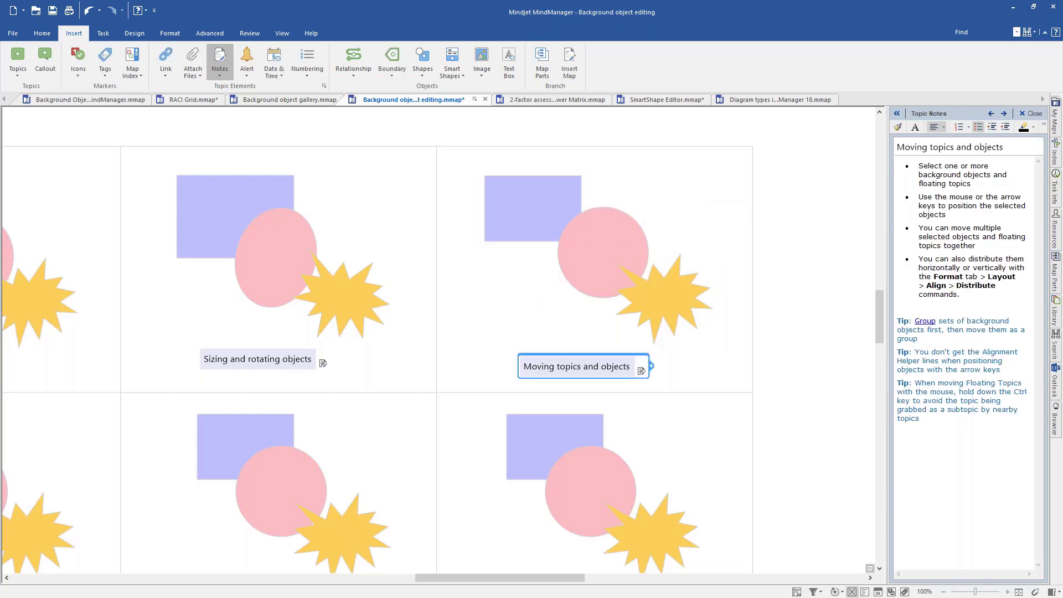
pyautogui.press('Up')
pyautogui.press('Up')
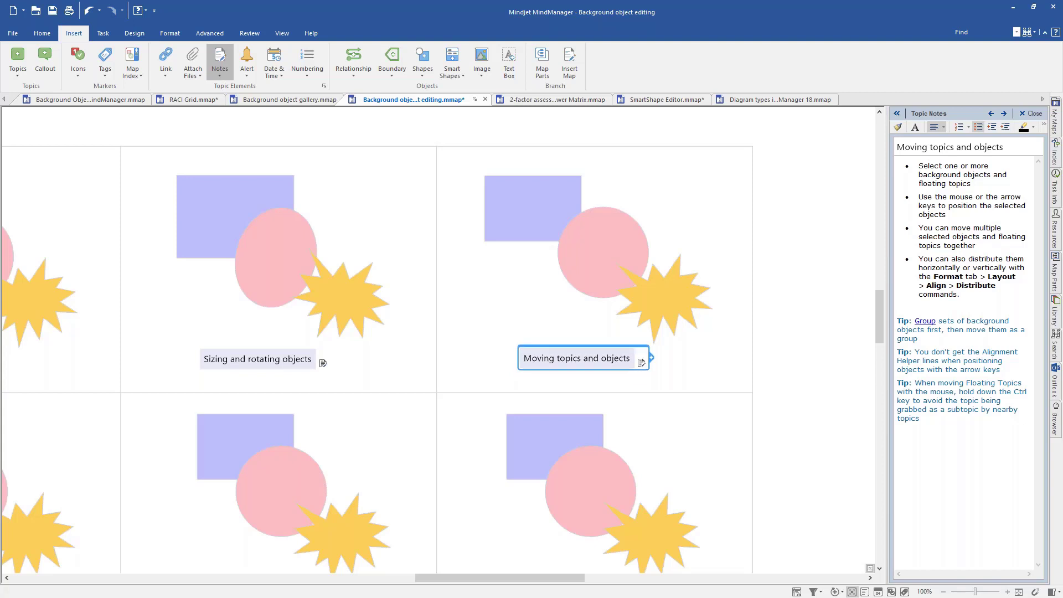
pyautogui.press('Left')
pyautogui.press('Left')
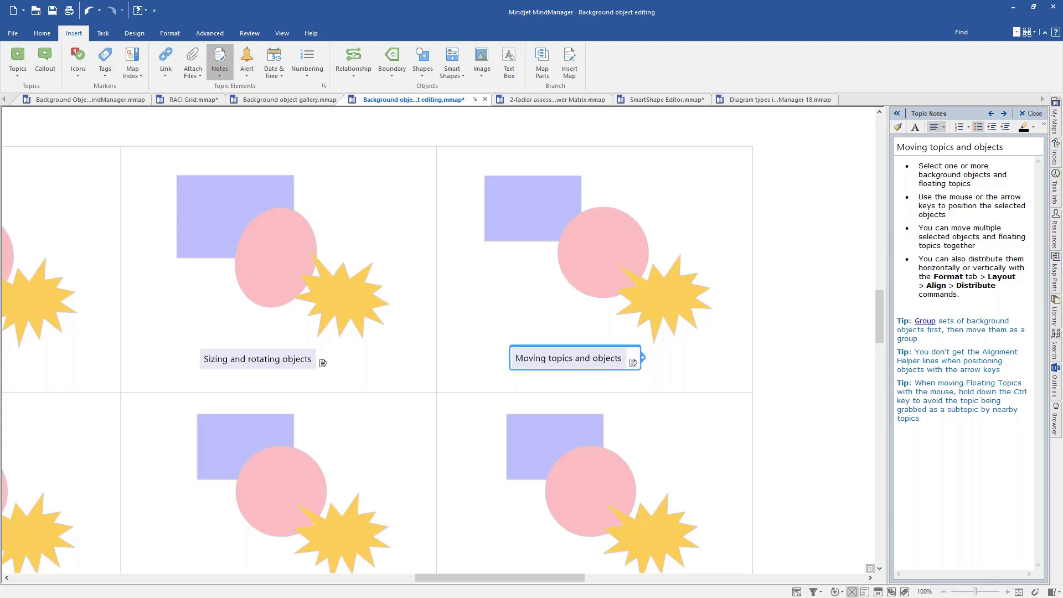
pyautogui.press('Up')
pyautogui.press('Up')
pyautogui.press('Up')
pyautogui.press('Up')
pyautogui.press('Up')
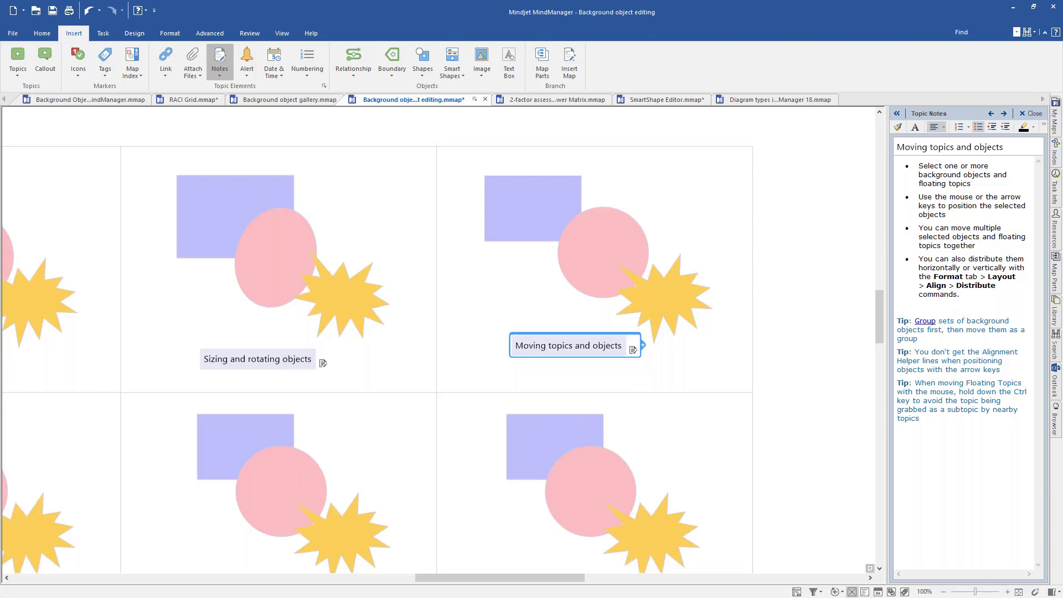
# - Select the three shapes together with the "Moving topics and objects" topic and nudge them all to the right
pyautogui.click(738, 360)
pyautogui.moveTo(474, 163); pyautogui.dragTo(731, 371)
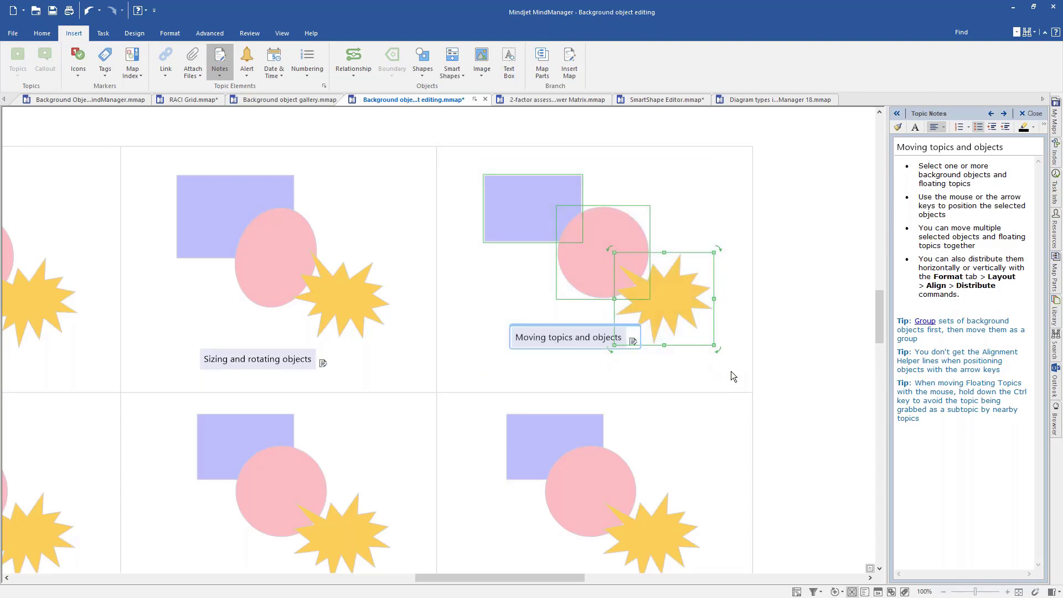
pyautogui.press('Right')
pyautogui.press('Right')
pyautogui.press('Right')
pyautogui.press('Right')
pyautogui.press('Right')
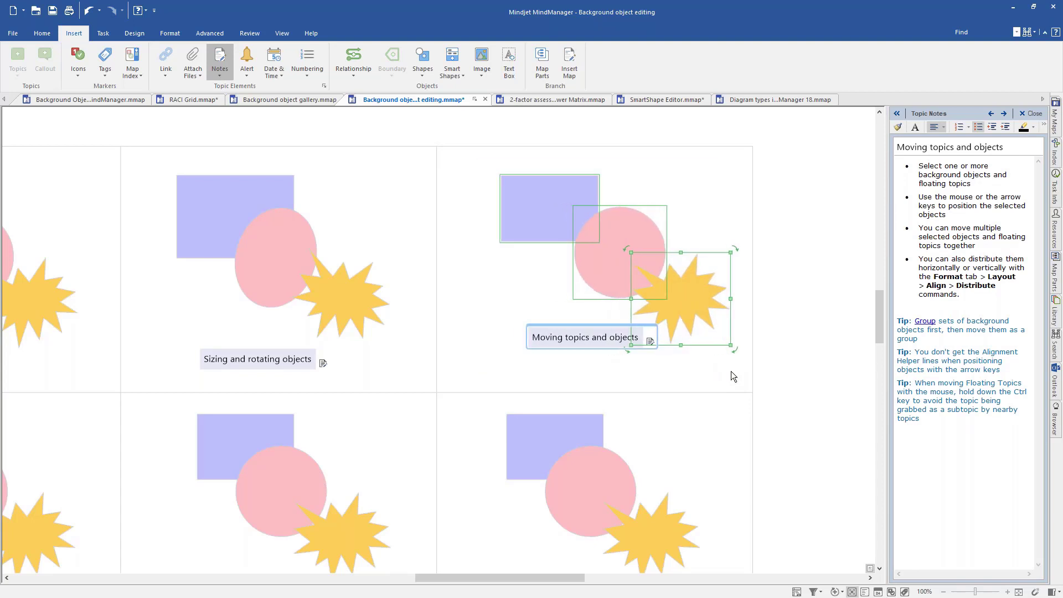
# - Nudge the selected shapes and topic back to the left, slightly beyond their starting point, and deselect them
pyautogui.press('Left')
pyautogui.press('Left')
pyautogui.press('Left')
pyautogui.press('Left')
pyautogui.press('Left')
pyautogui.press('Left')
pyautogui.press('Left')
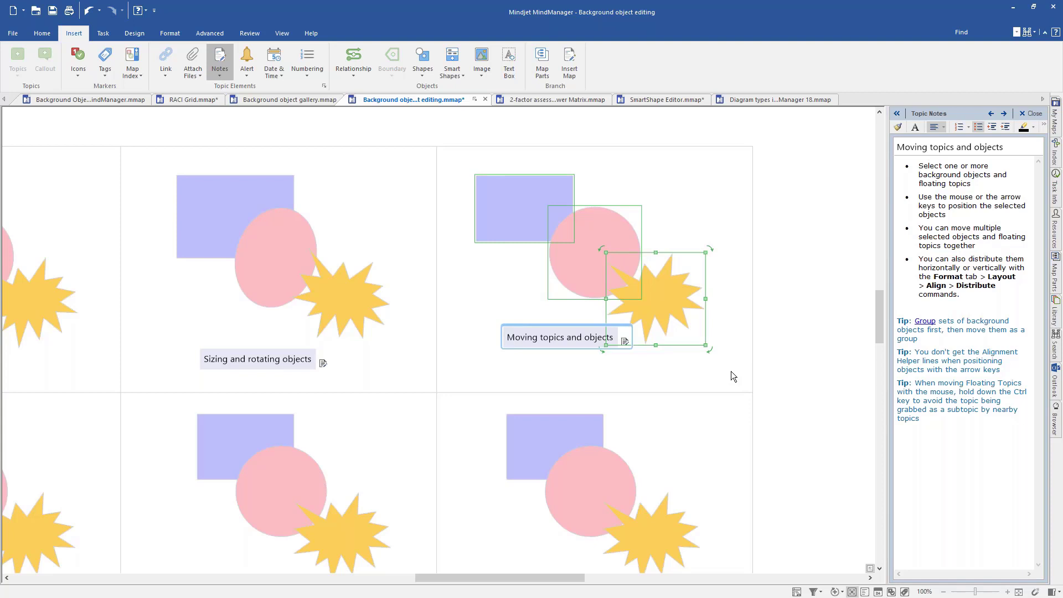
pyautogui.click(679, 380)
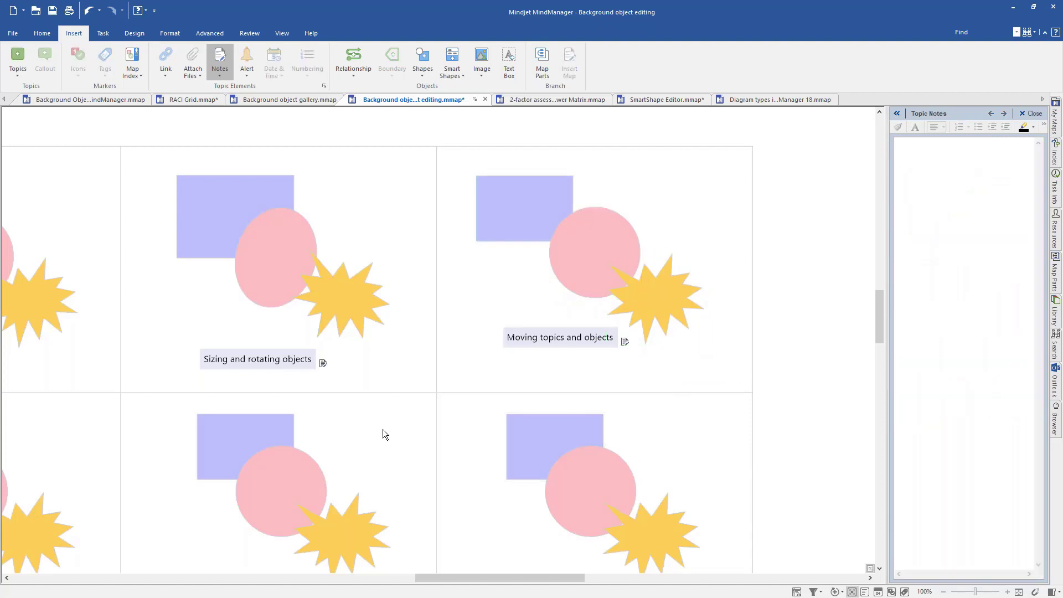
# - Show the notes of the "Aligning objects and topics" topic in the next row of the map
pyautogui.moveTo(385, 432); pyautogui.dragTo(801, 348)
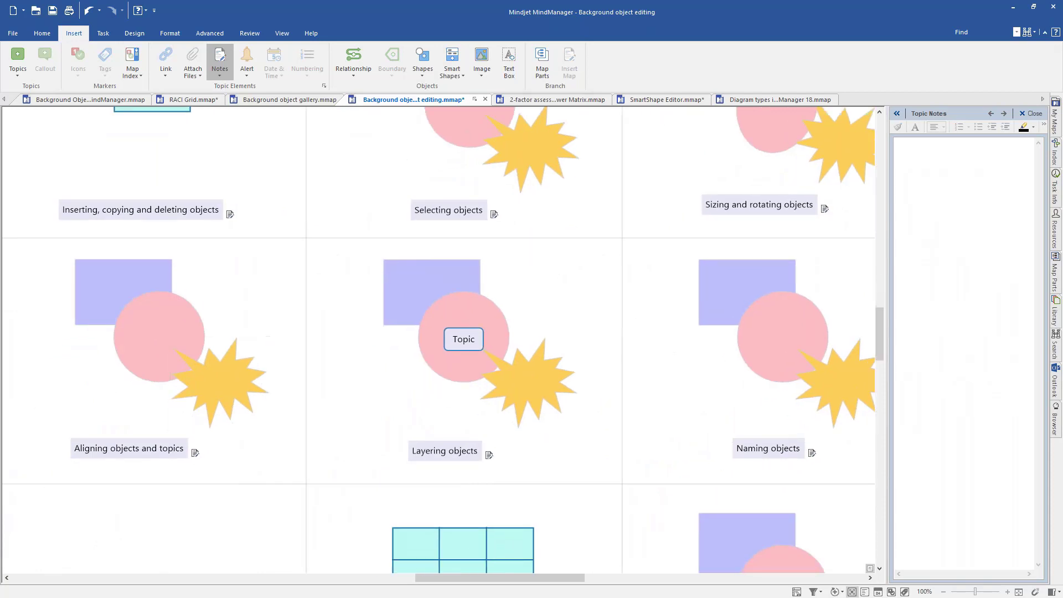
pyautogui.moveTo(284, 467); pyautogui.dragTo(443, 463)
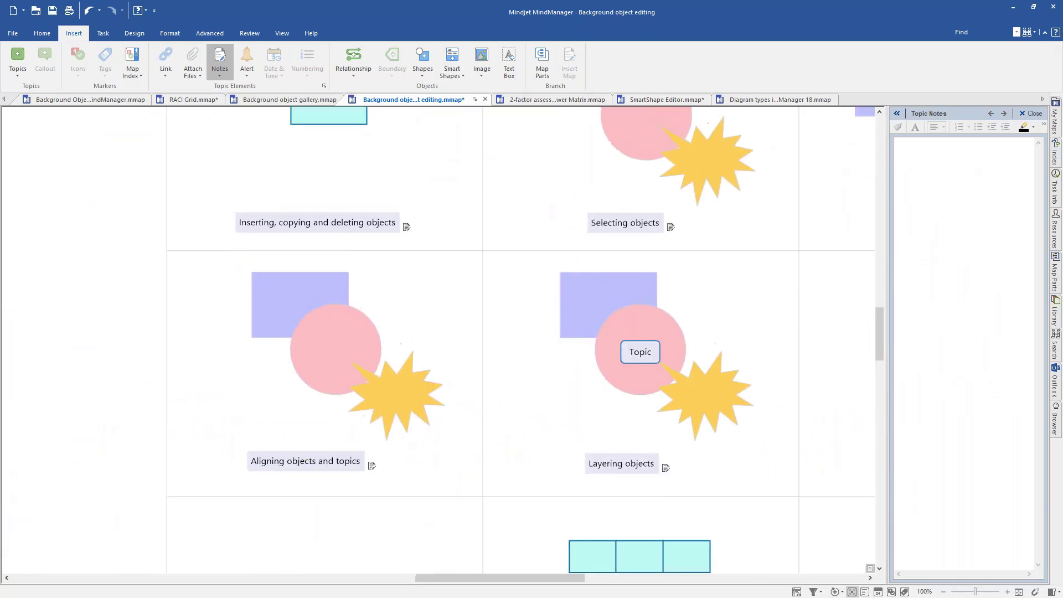
pyautogui.click(279, 452)
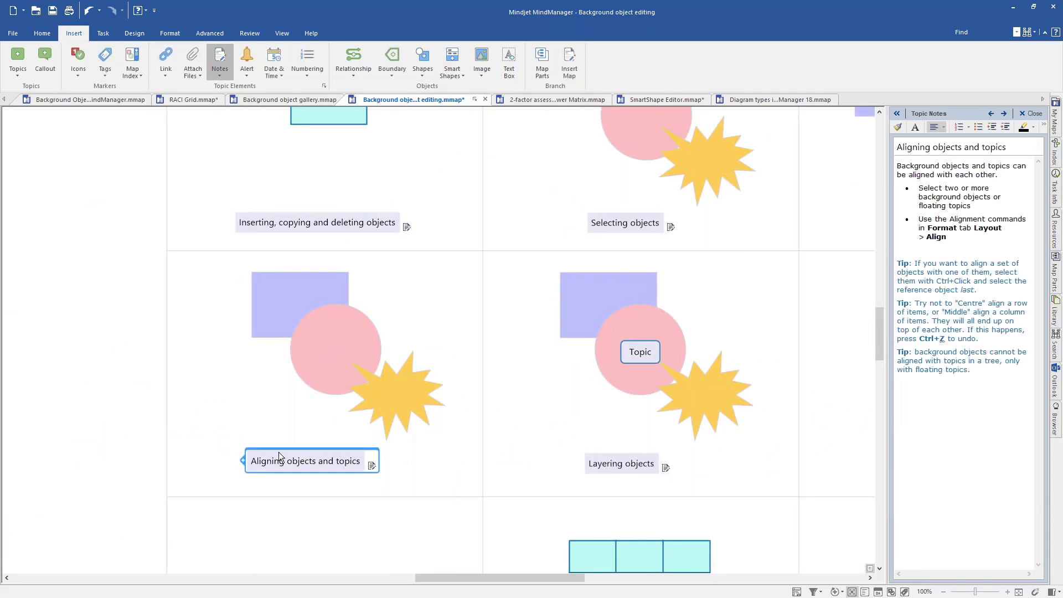
# - Move the circle above "Aligning objects and topics" left until it lines up under the rectangle, and deselect it
pyautogui.click(268, 300)
pyautogui.moveTo(315, 358); pyautogui.dragTo(278, 366)
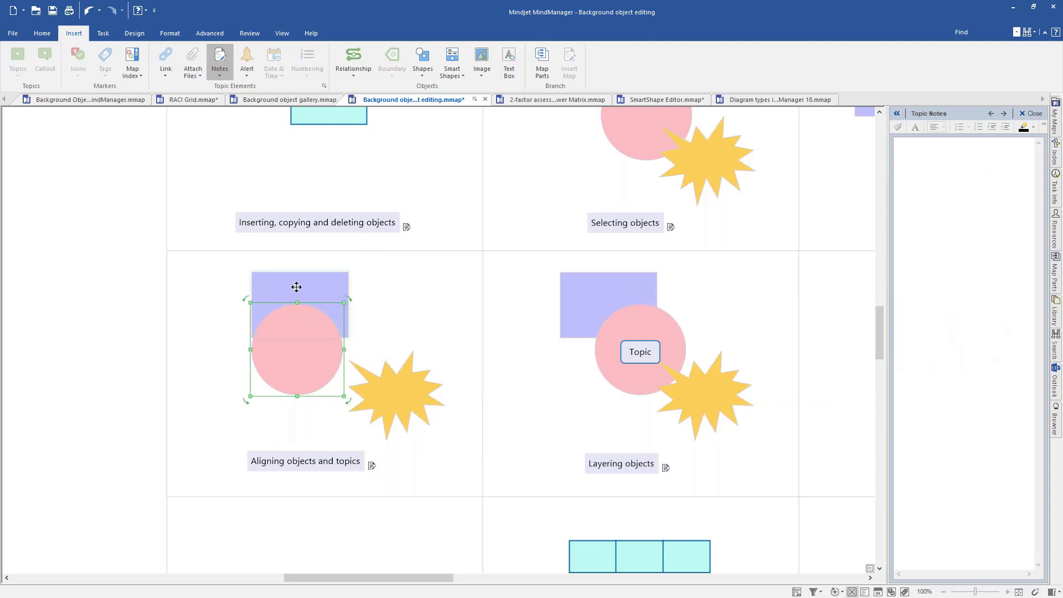
pyautogui.click(400, 311)
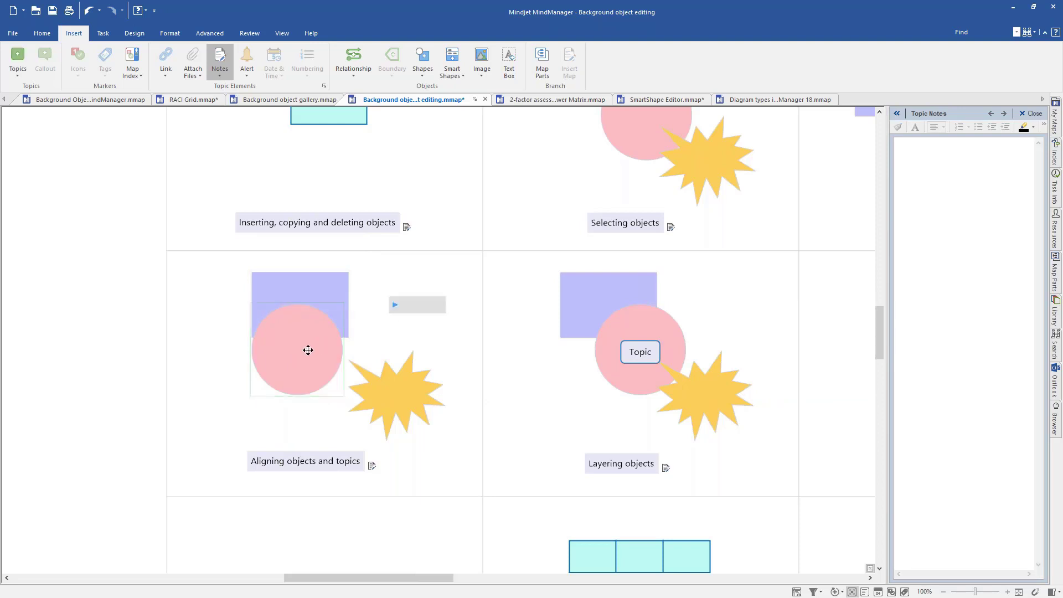
# - Offset the circle down and to the right, and align the rectangle to the circle with Align Left
pyautogui.moveTo(308, 350); pyautogui.dragTo(335, 362)
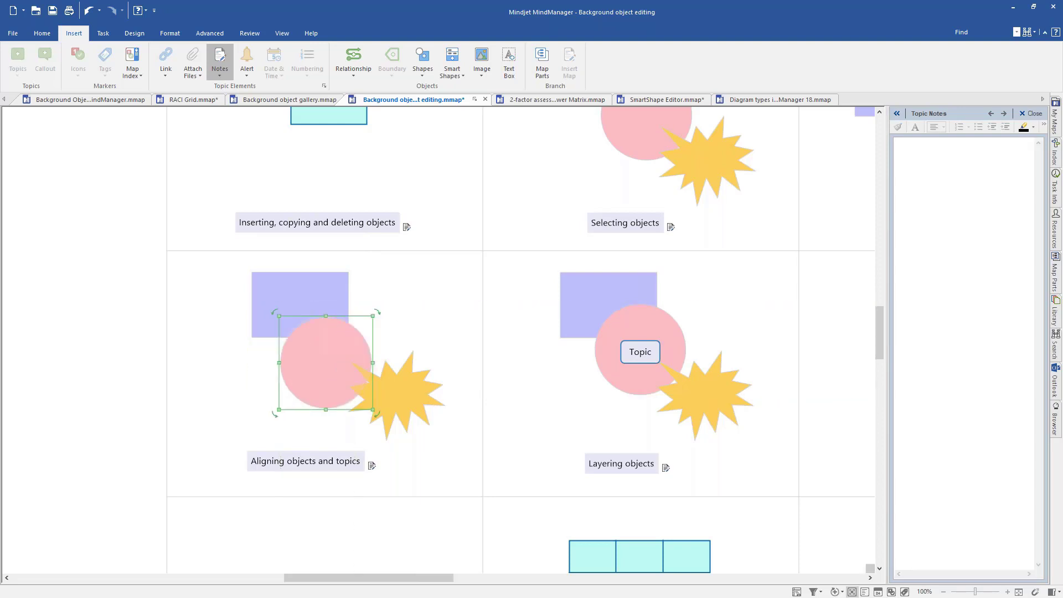
pyautogui.click(298, 288)
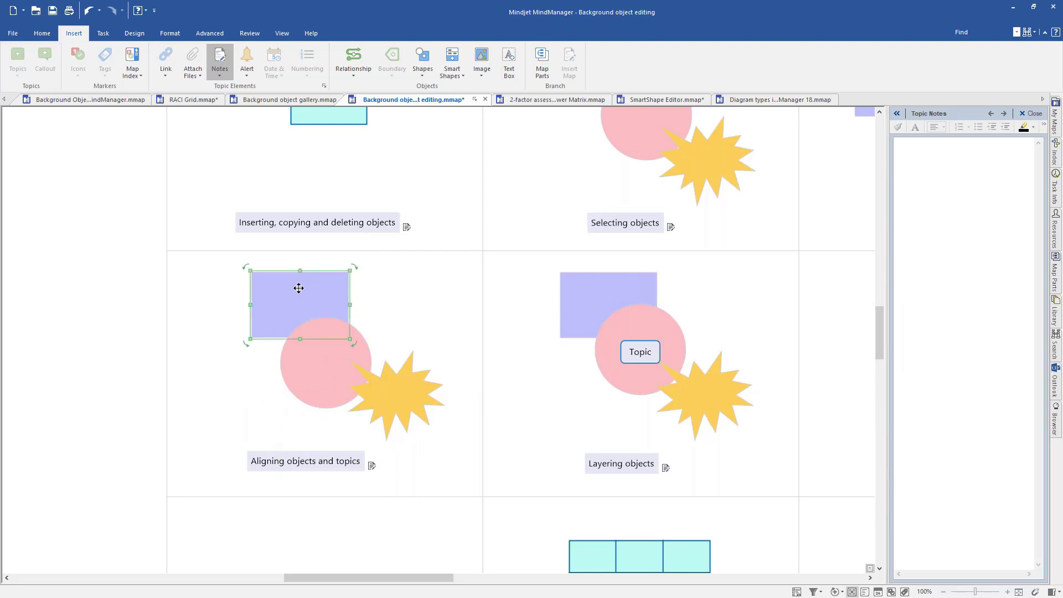
pyautogui.click(308, 362)
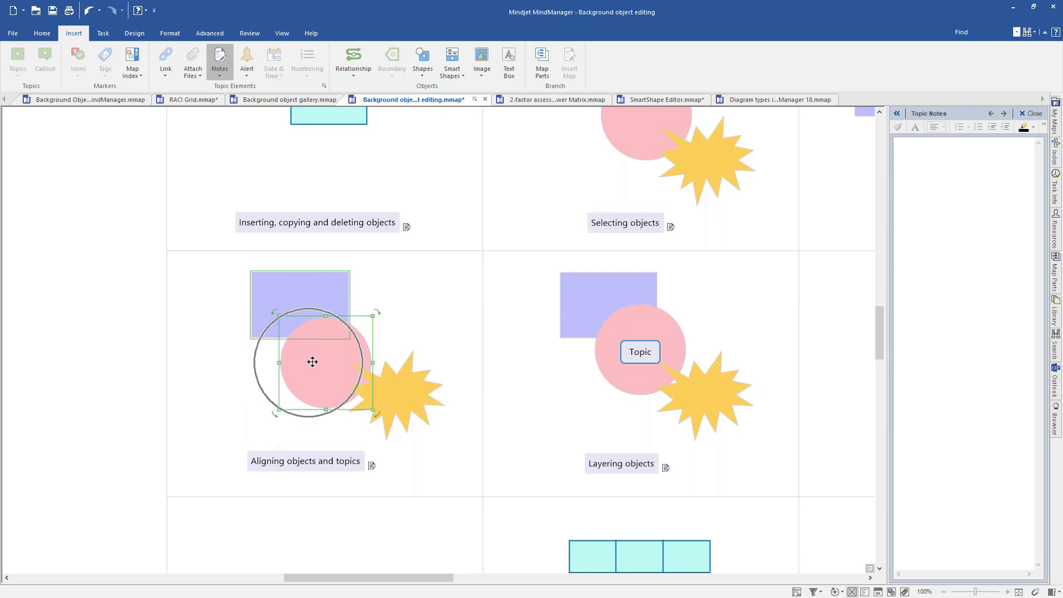
pyautogui.click(170, 33)
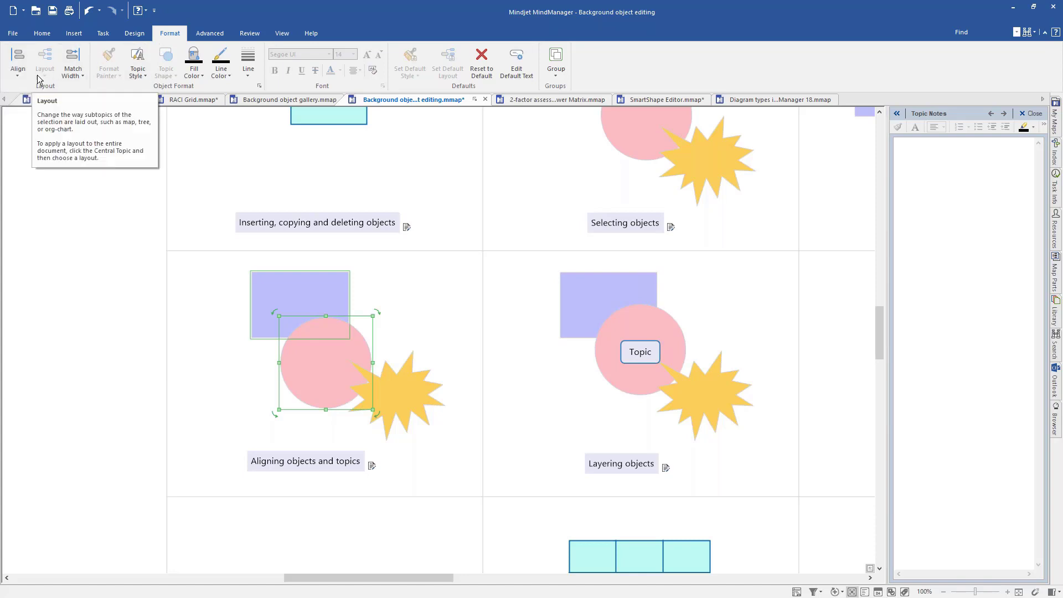
pyautogui.click(18, 75)
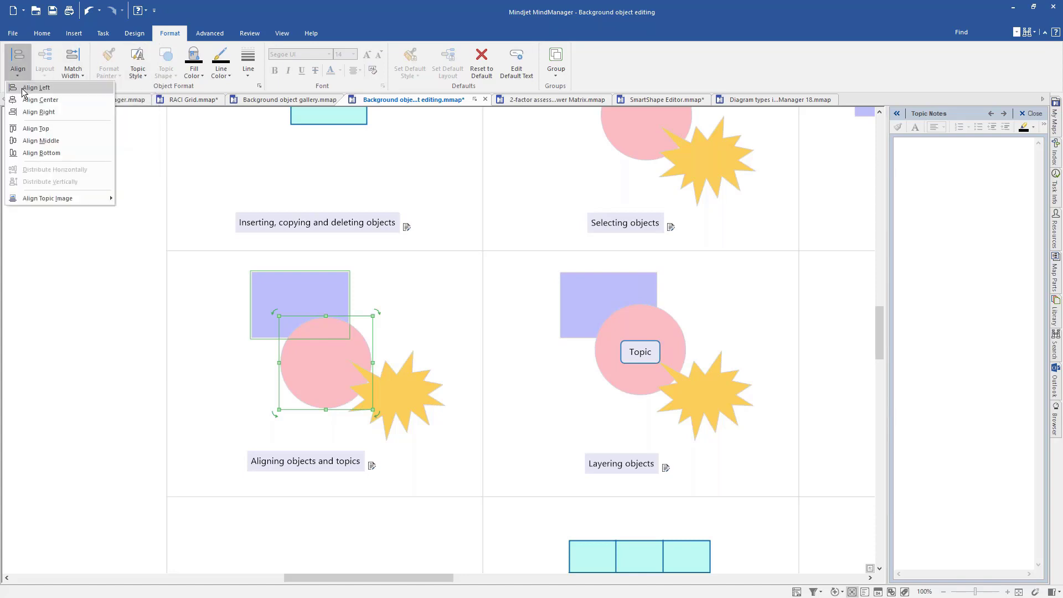
pyautogui.click(22, 88)
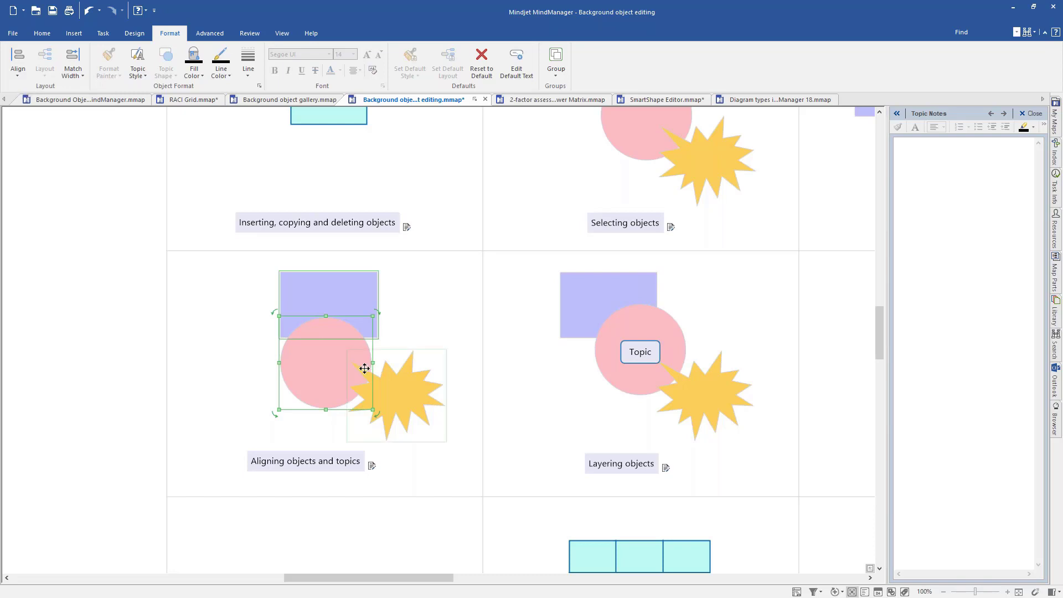
pyautogui.click(426, 323)
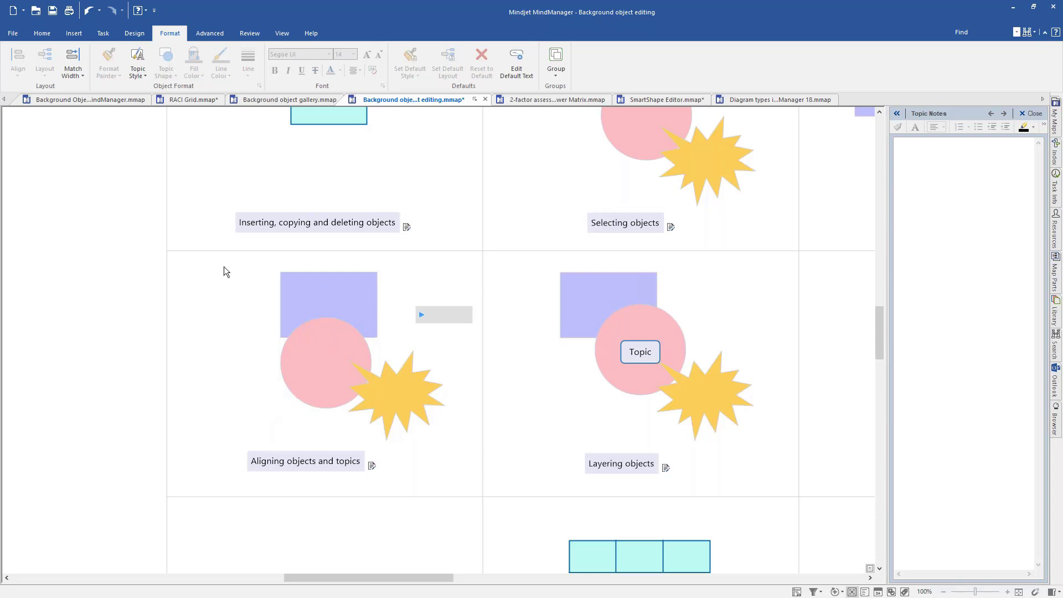
# - Select the rectangle, circle and "Aligning objects and topics" topic together and align them with Align Left
pyautogui.moveTo(222, 266); pyautogui.dragTo(395, 477)
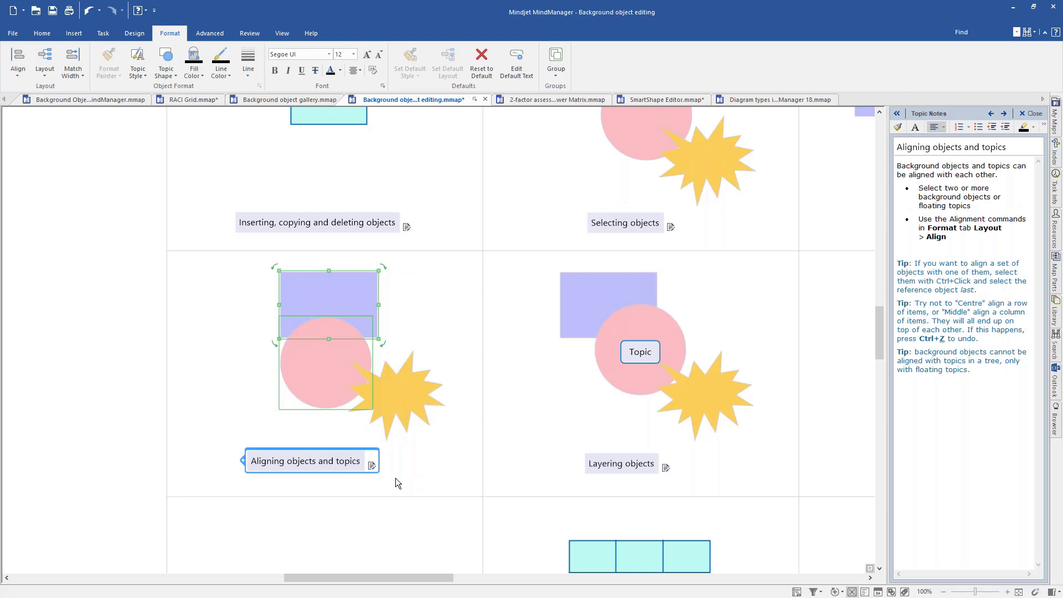
pyautogui.click(19, 75)
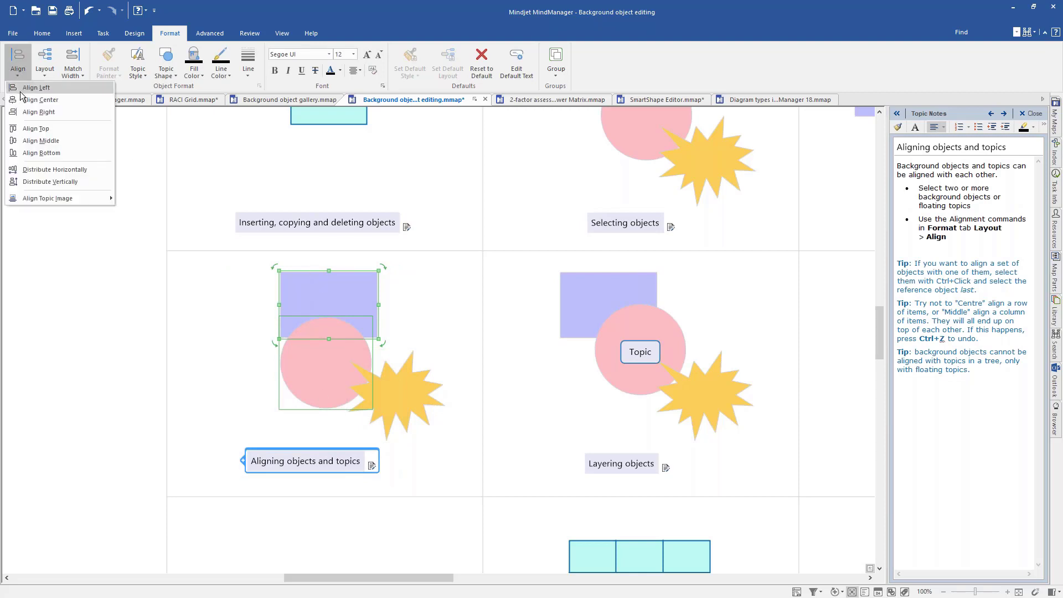
pyautogui.click(36, 88)
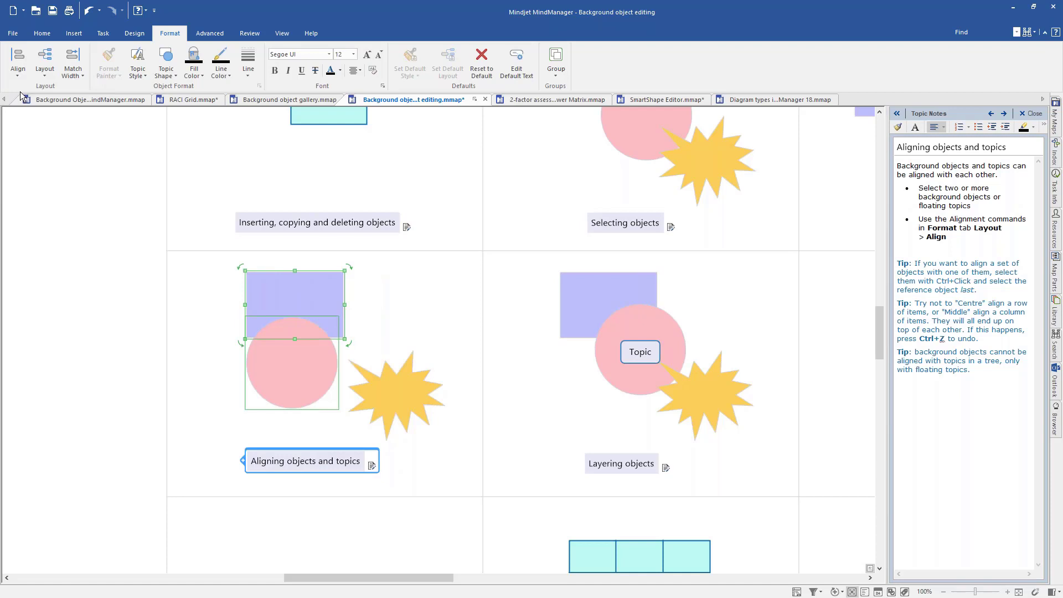
# - Shift only the circle above "Aligning objects and topics" to the right and slightly down, clear of the rectangle
pyautogui.click(417, 312)
pyautogui.click(297, 356)
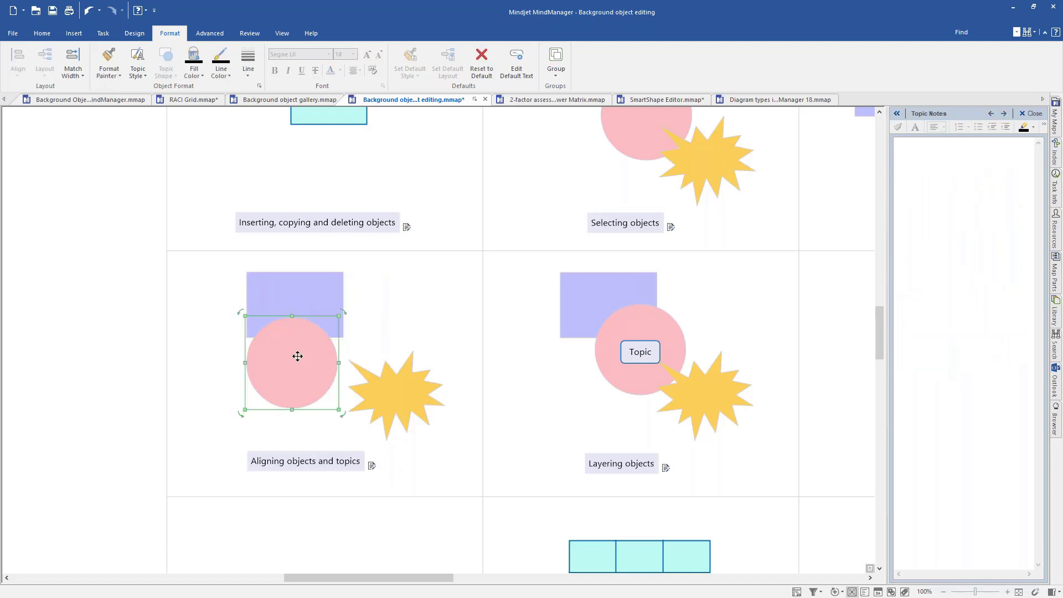
pyautogui.press('Right')
pyautogui.press('Right')
pyautogui.press('Right')
pyautogui.press('Right')
pyautogui.press('Right')
pyautogui.press('Right')
pyautogui.press('Right')
pyautogui.press('Right')
pyautogui.press('Right')
pyautogui.press('Right')
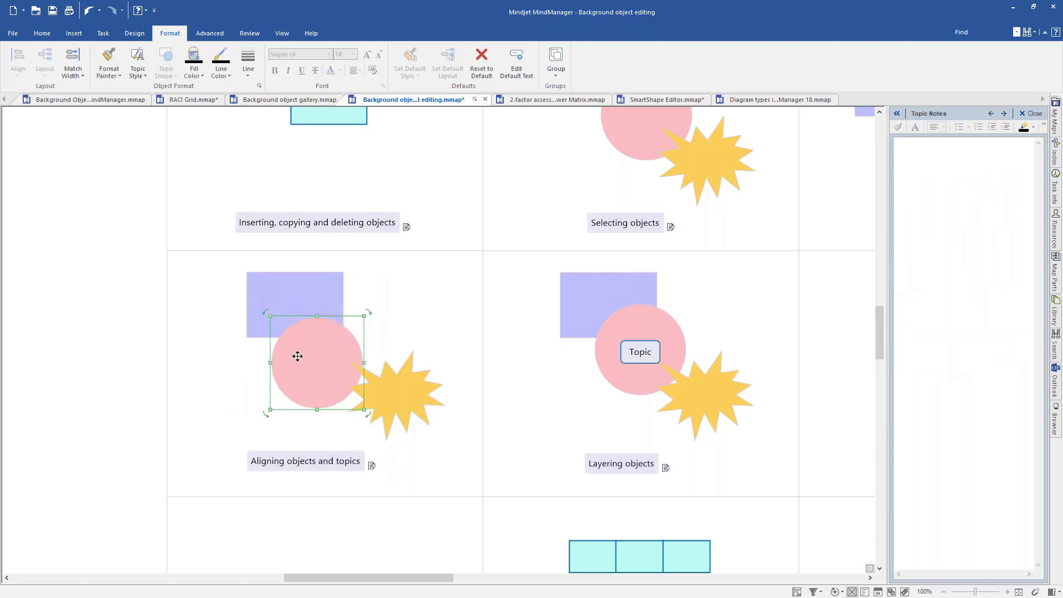
pyautogui.press('Down')
pyautogui.press('Down')
pyautogui.press('Down')
pyautogui.press('Down')
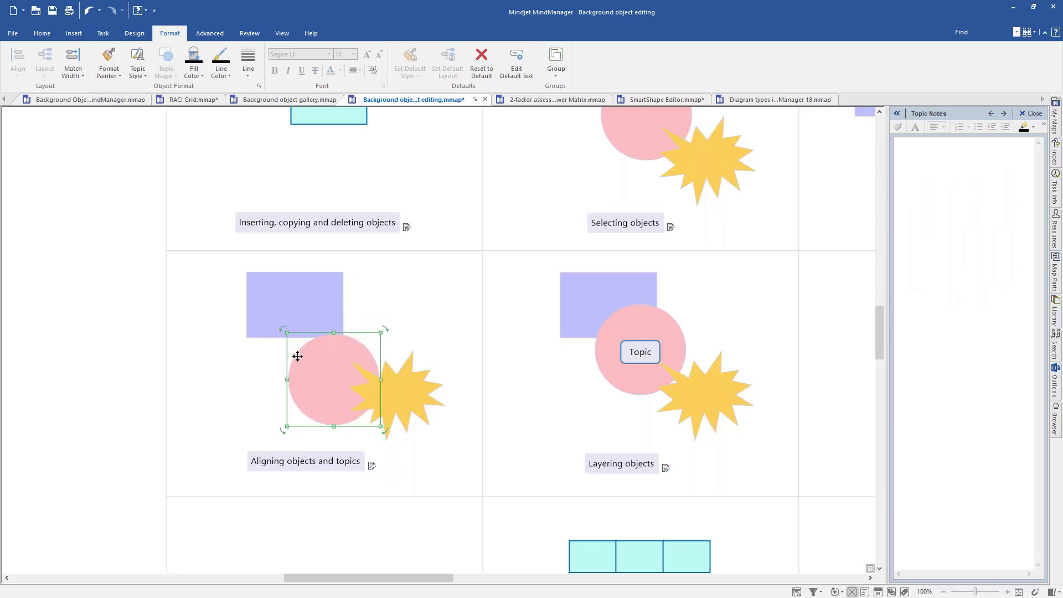
# - Align the circle to the rectangle's left edge with Align Left, using the rectangle as the reference, and deselect both
pyautogui.click(317, 305)
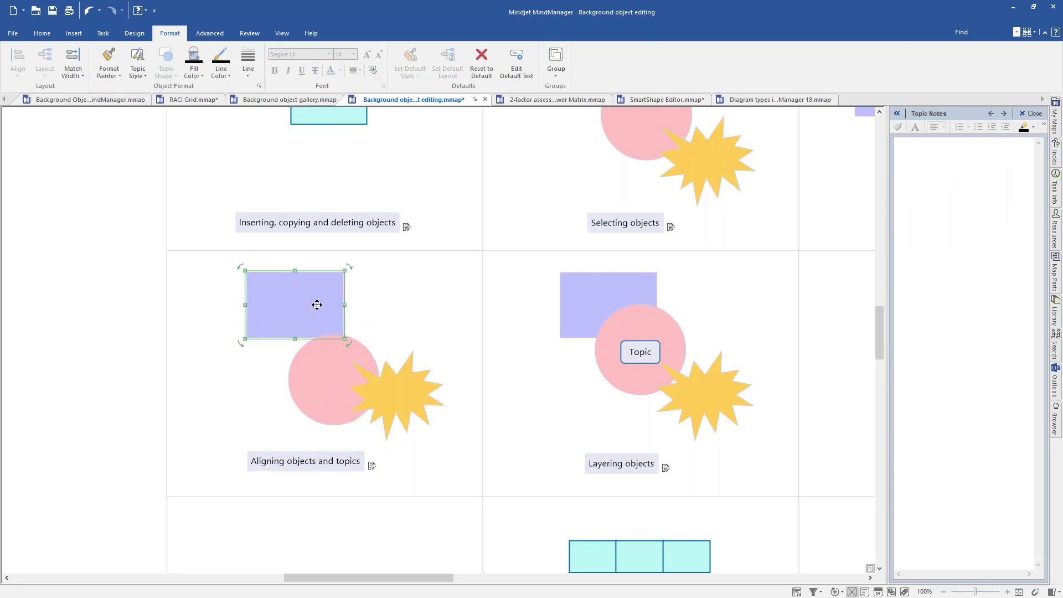
pyautogui.click(332, 388)
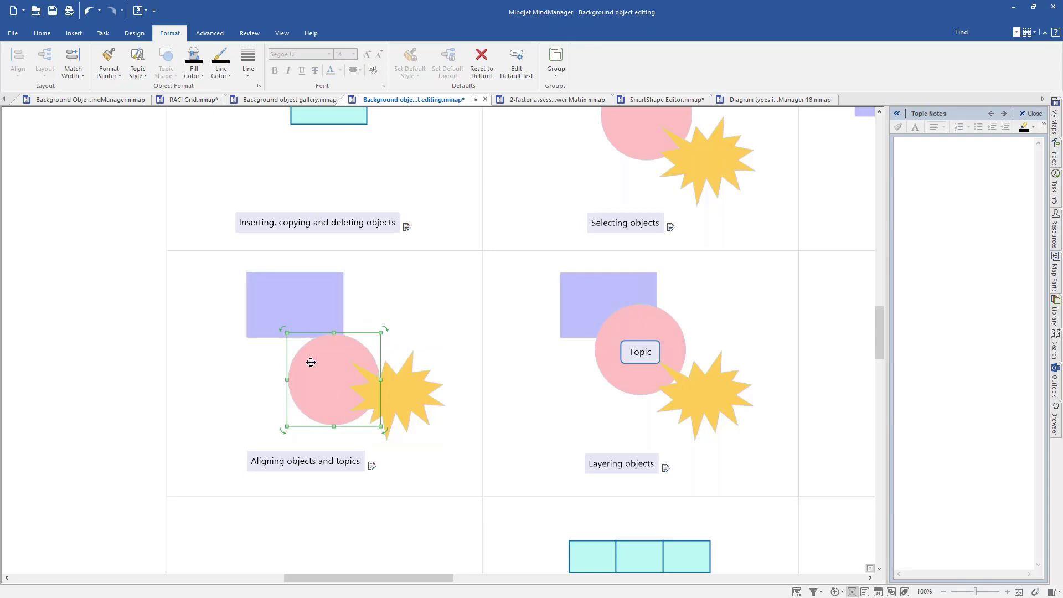
pyautogui.keyDown('ctrl'); pyautogui.click(284, 306); pyautogui.keyUp('ctrl')
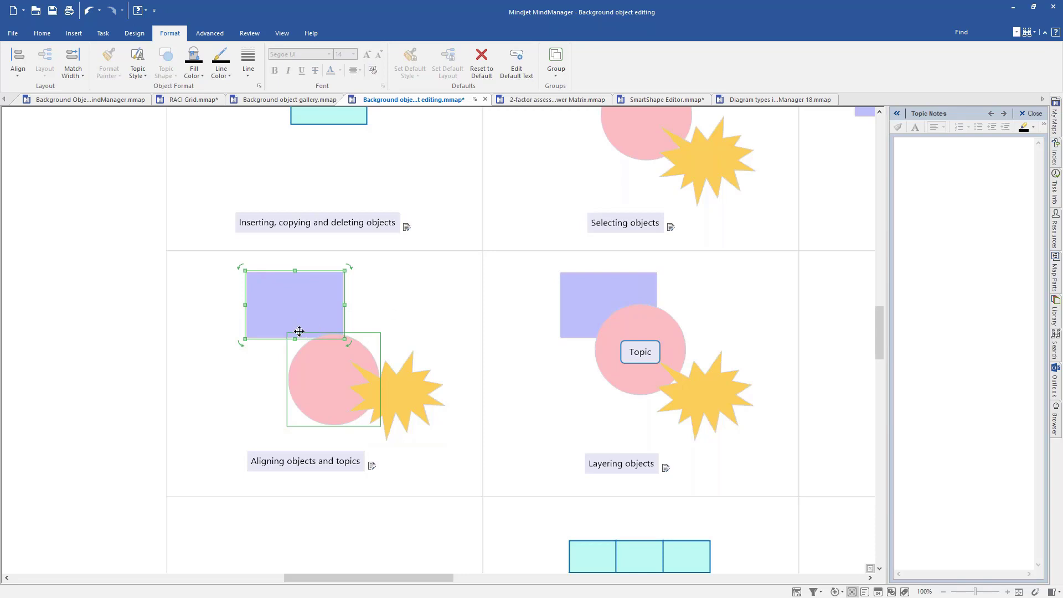
pyautogui.click(19, 77)
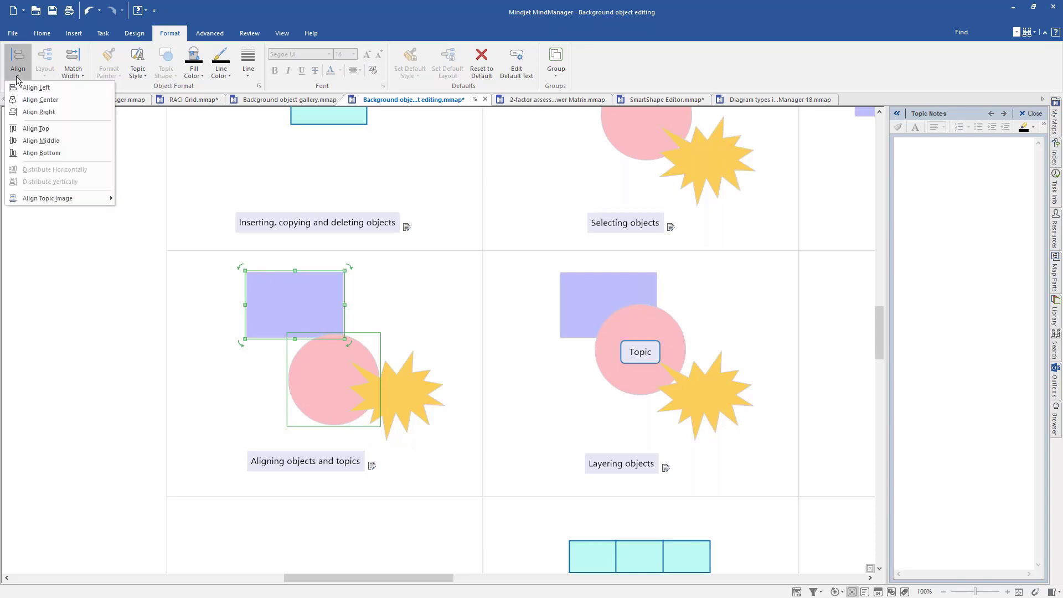
pyautogui.click(18, 87)
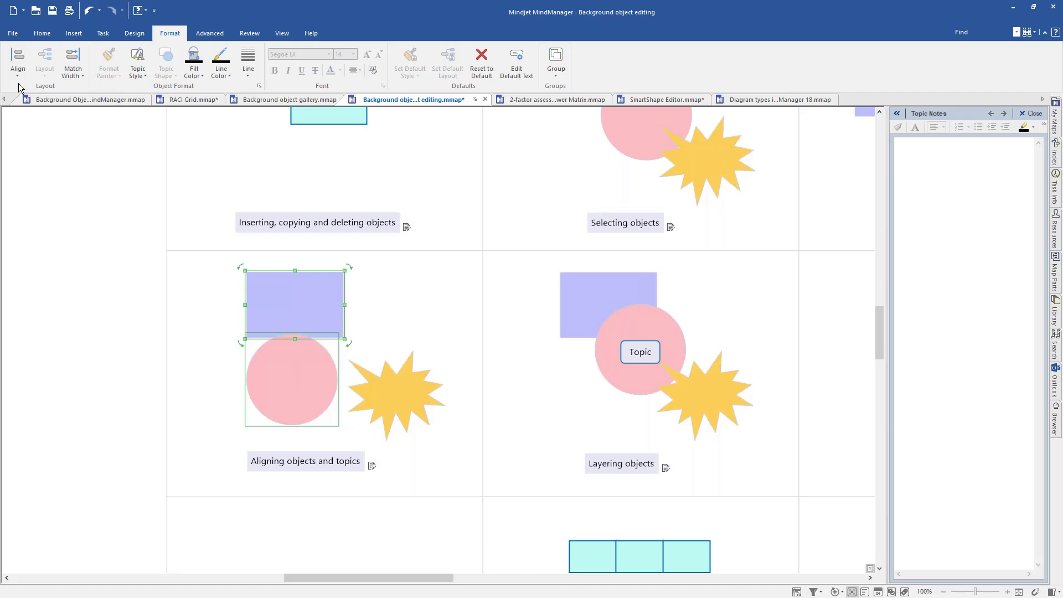
pyautogui.click(425, 329)
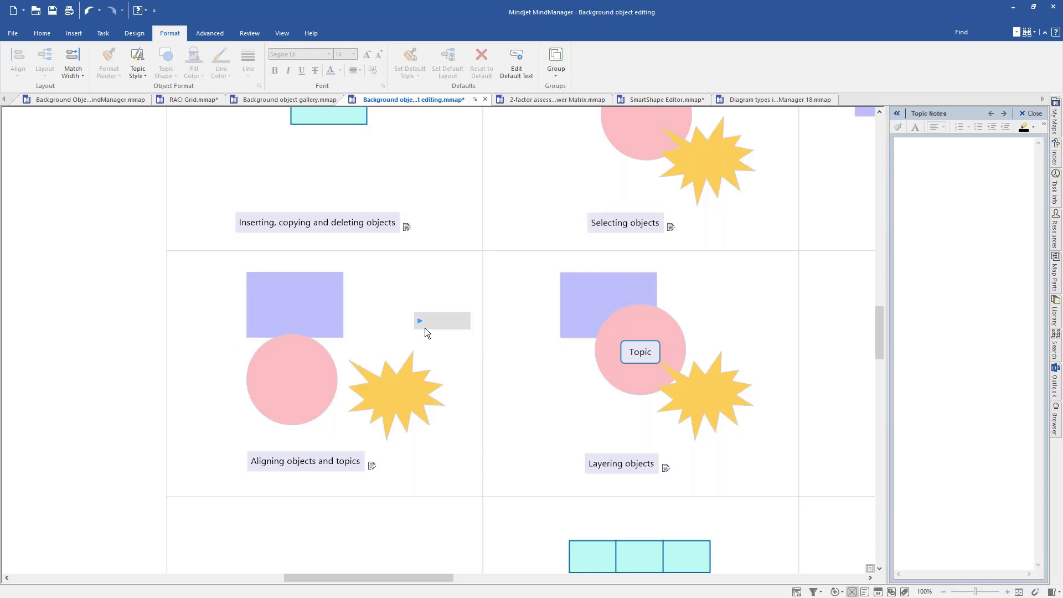
# - Bring the rectangle above "Layering objects" to the top of the stacking order and deselect it
pyautogui.click(559, 404)
pyautogui.moveTo(559, 404); pyautogui.dragTo(306, 389)
pyautogui.click(410, 366)
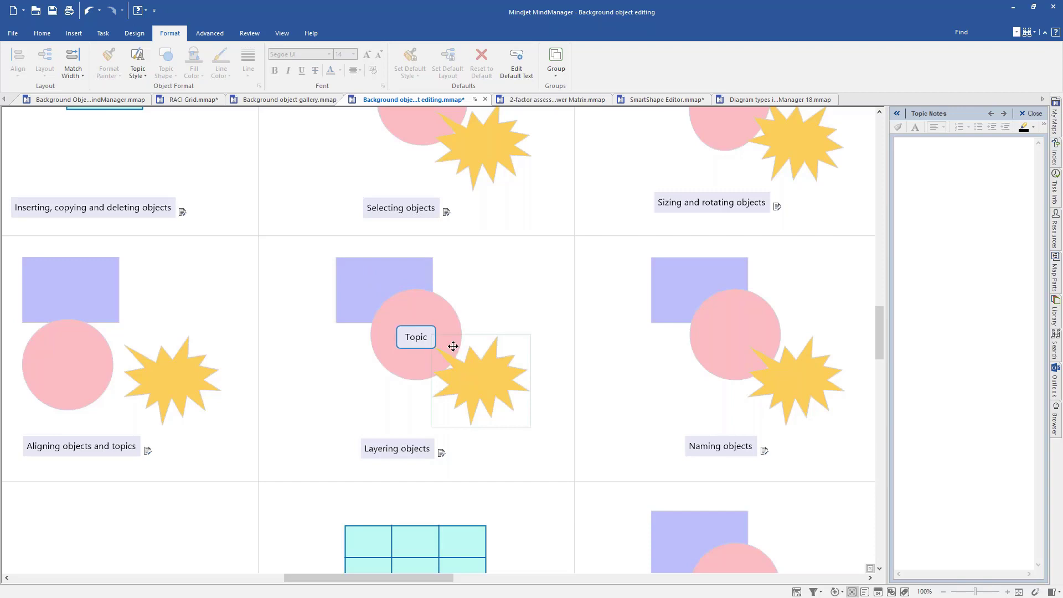
pyautogui.click(382, 274)
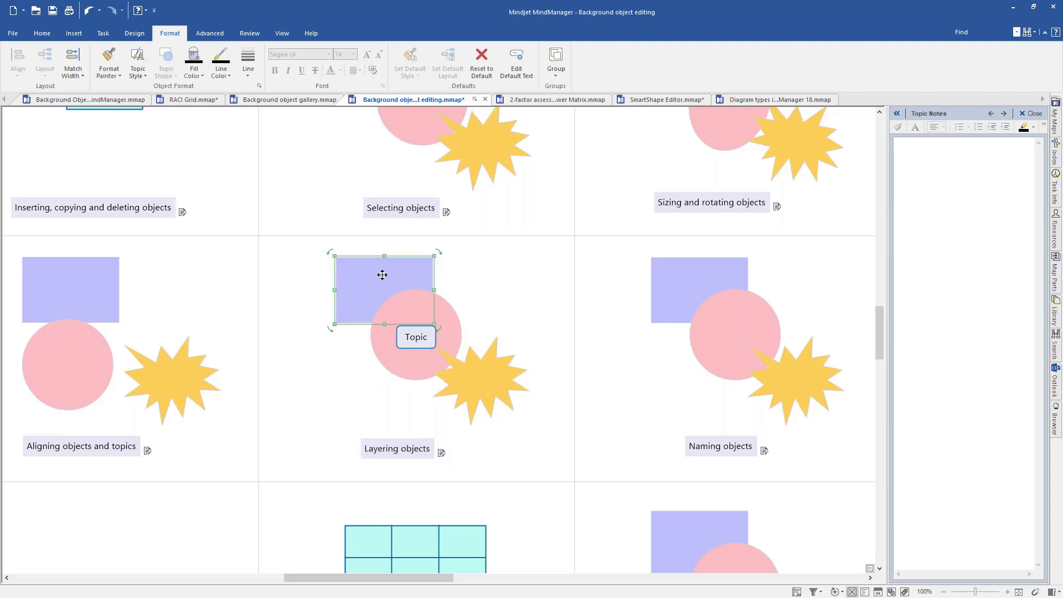
pyautogui.rightClick(382, 275)
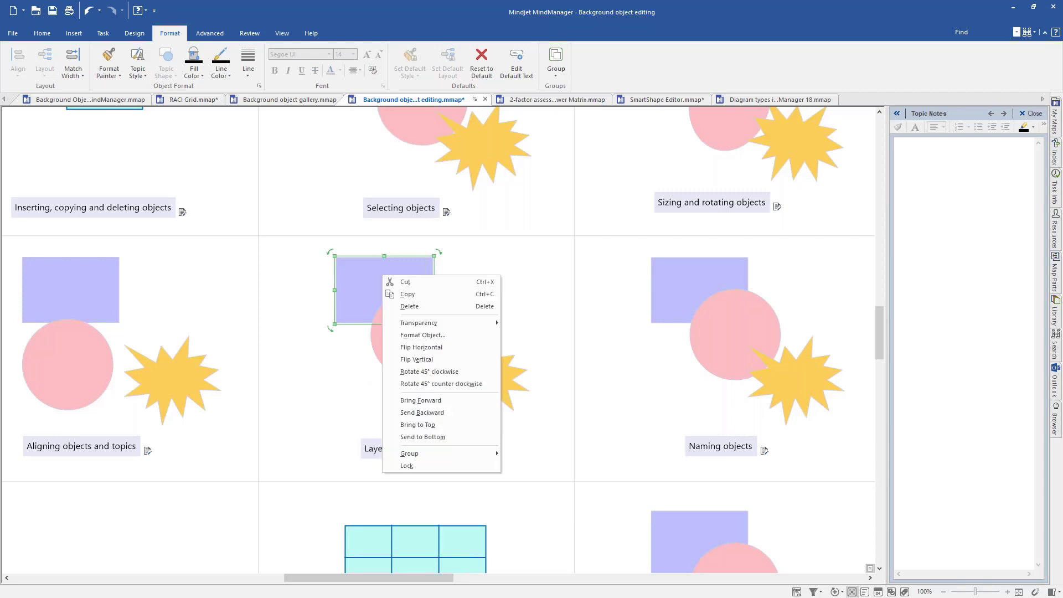
pyautogui.click(441, 424)
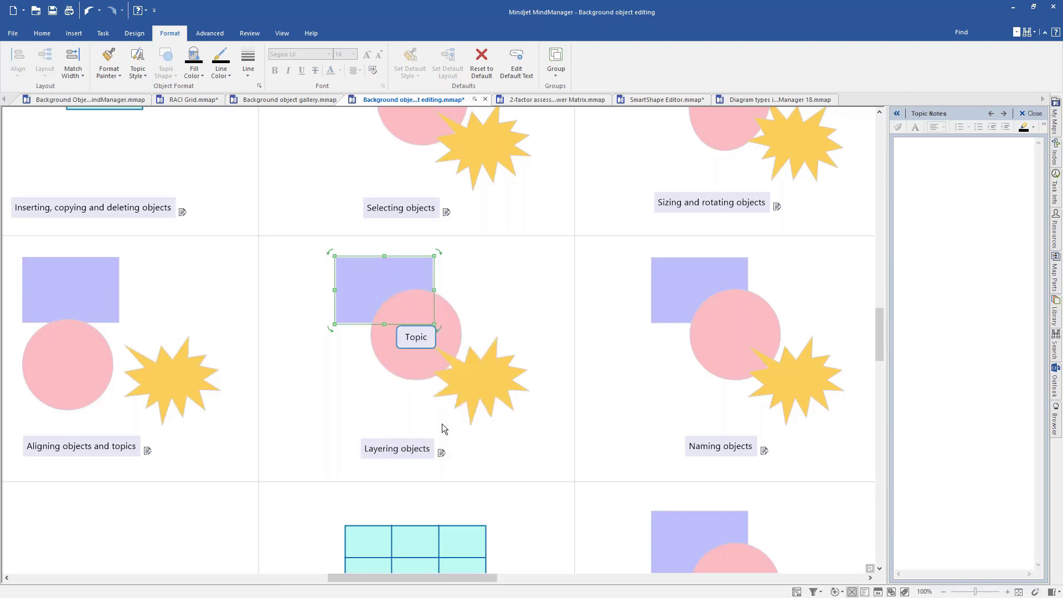
pyautogui.click(441, 423)
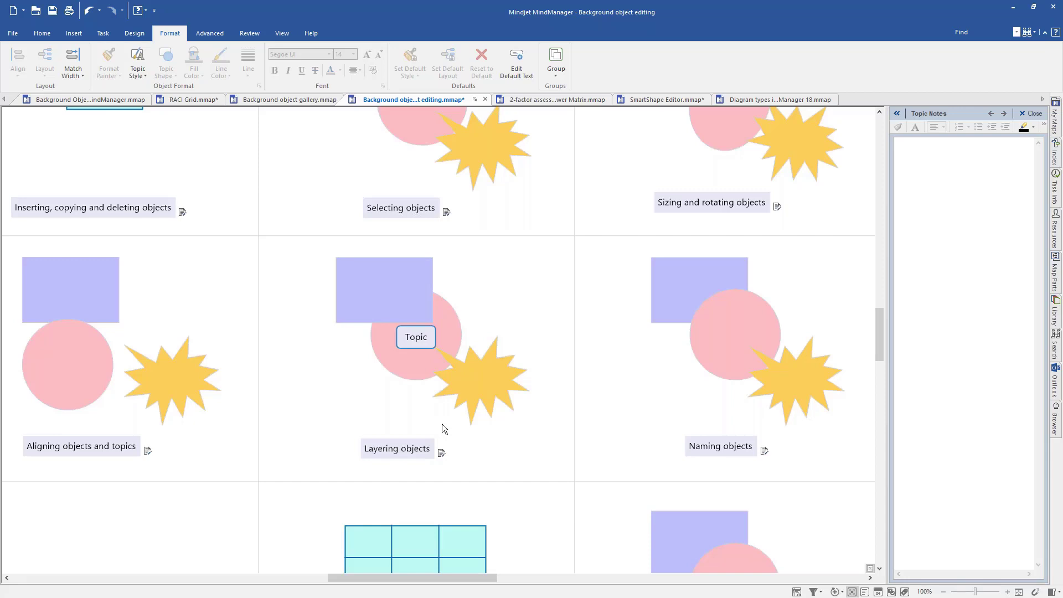
# - Make the circle above "Layering objects" semi-transparent with a preset transparency value
pyautogui.click(442, 315)
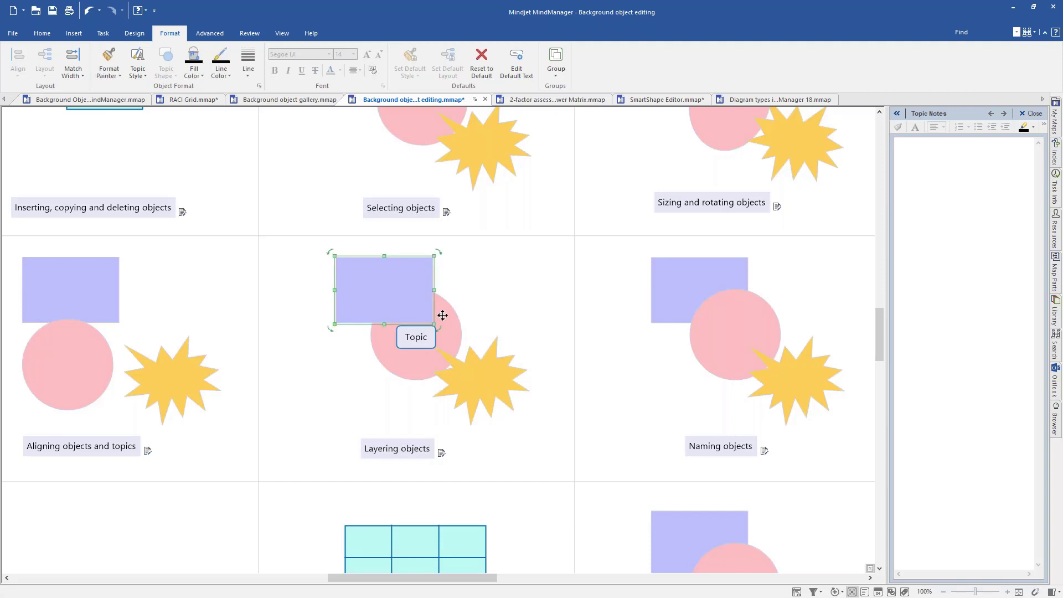
pyautogui.click(446, 324)
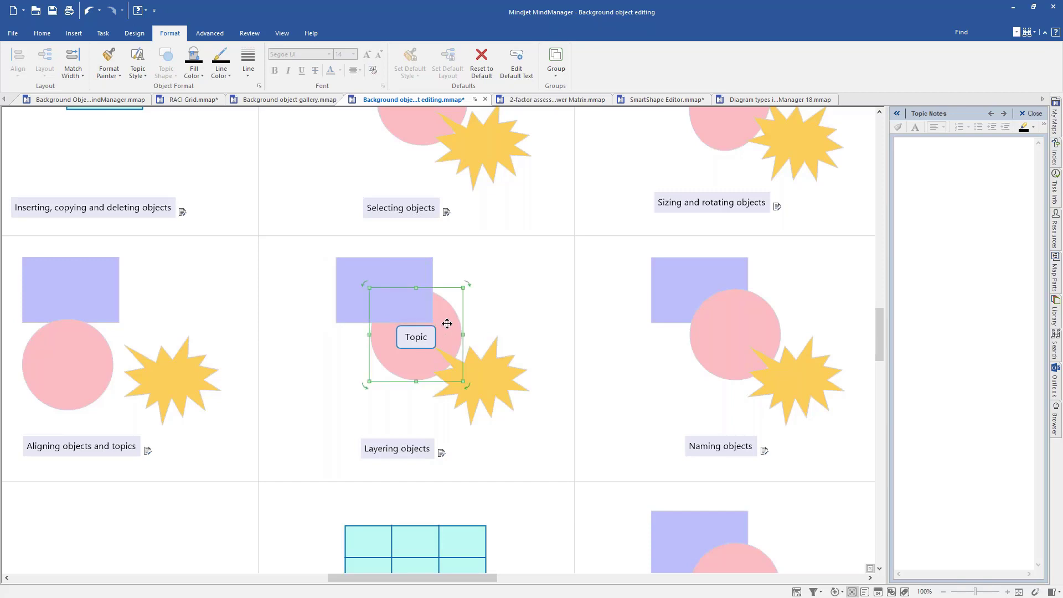
pyautogui.rightClick(446, 323)
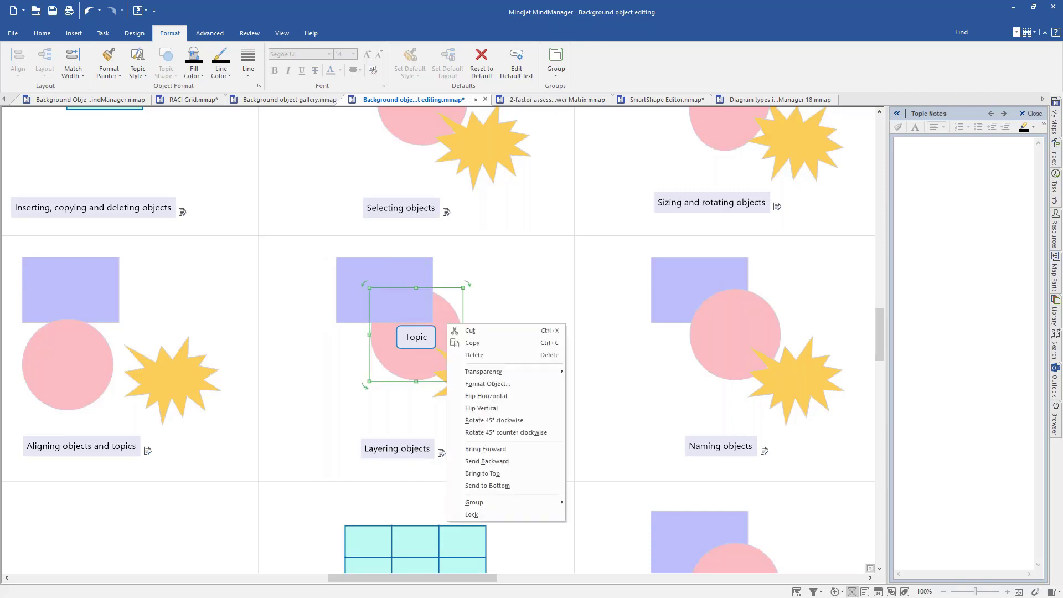
pyautogui.moveTo(495, 375)
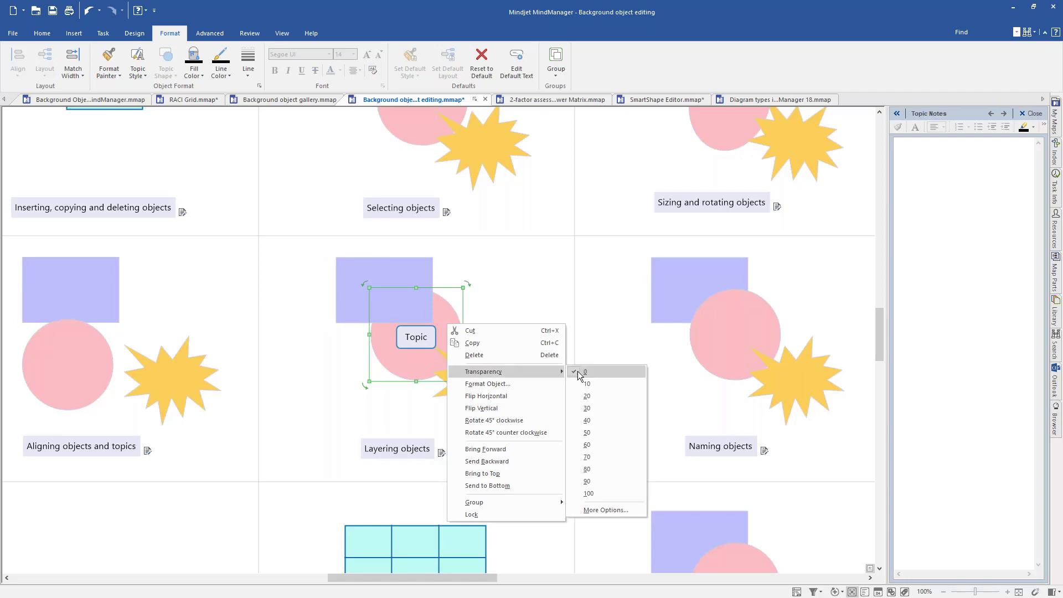
pyautogui.click(596, 440)
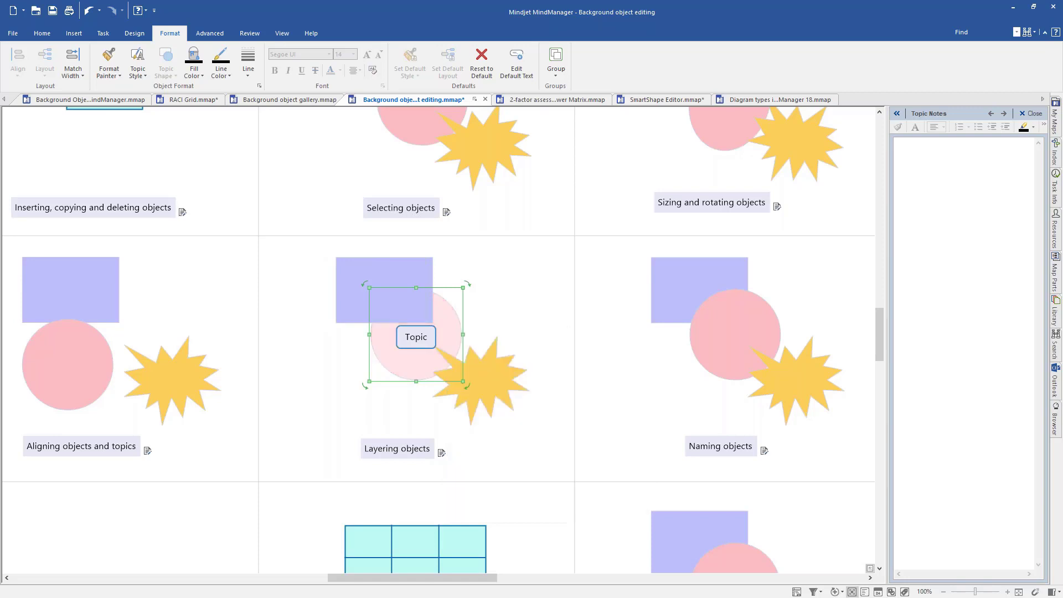
# - Set the transparency of the rectangle above "Layering objects" to 50, and select the topic on the circle
pyautogui.click(384, 261)
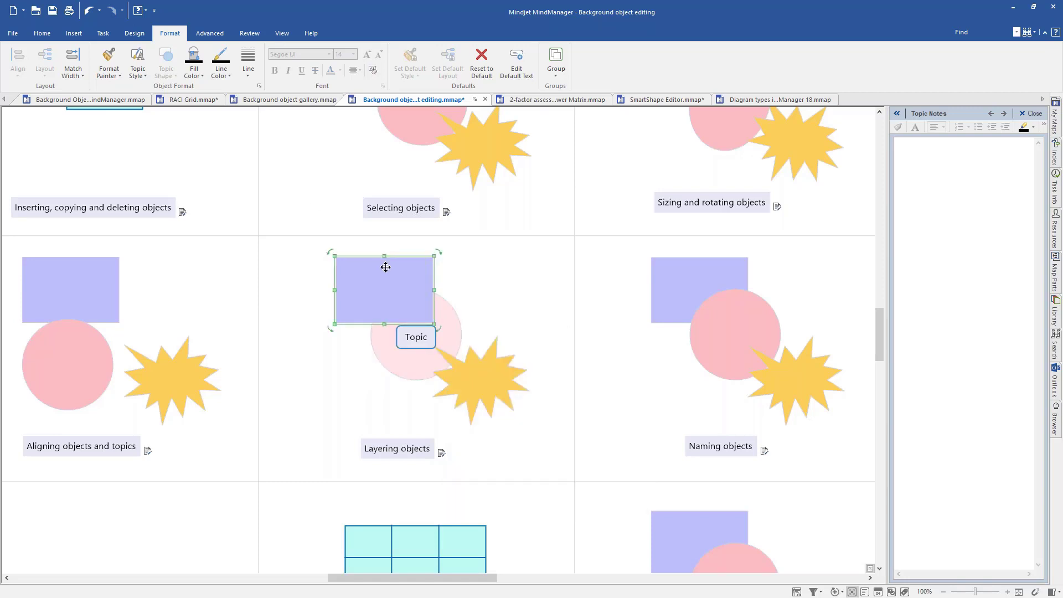
pyautogui.rightClick(385, 267)
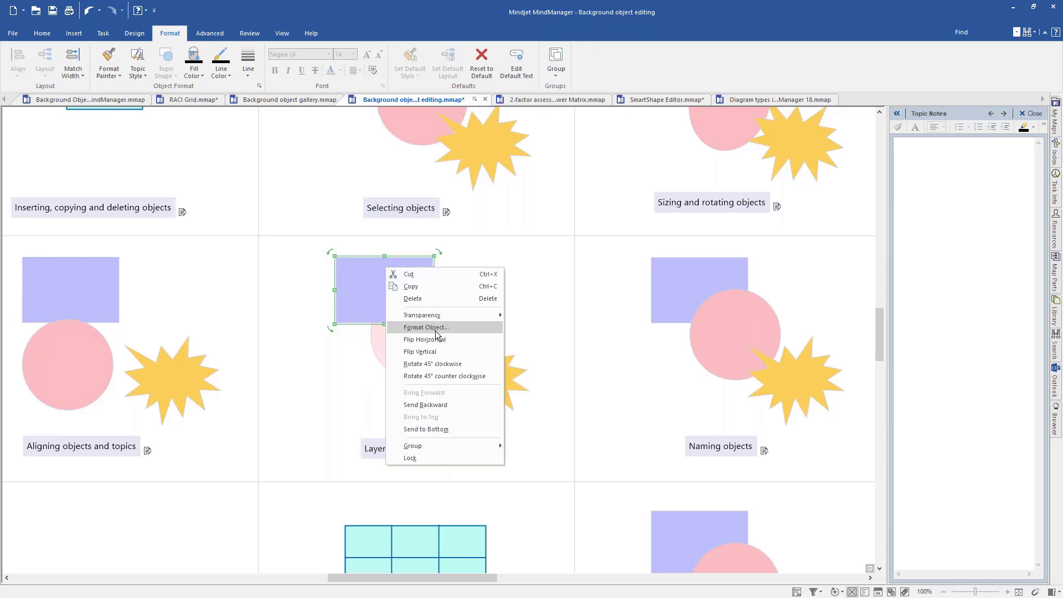
pyautogui.moveTo(437, 320)
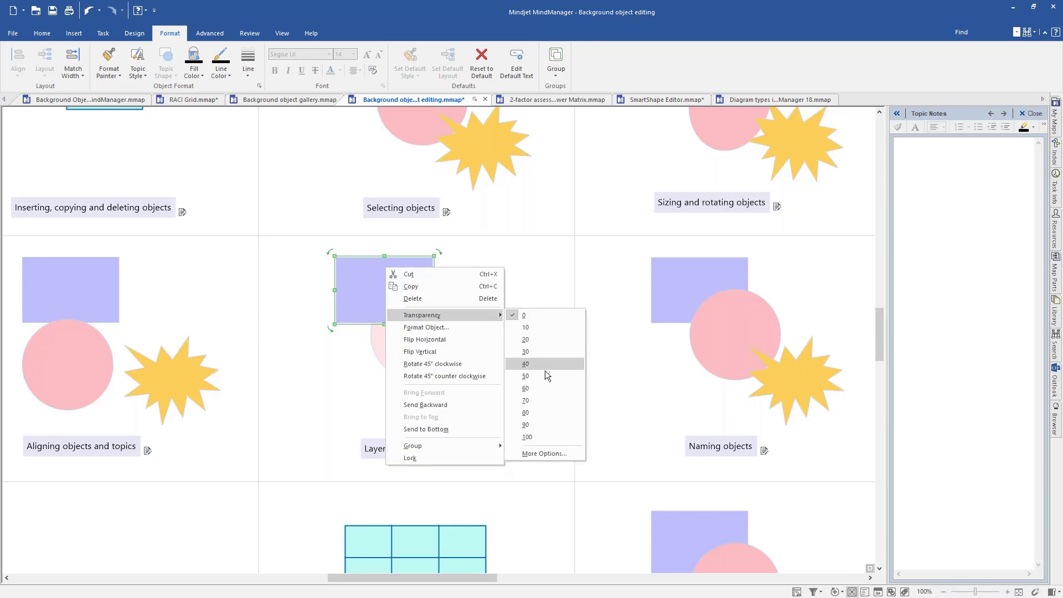
pyautogui.click(546, 375)
pyautogui.click(528, 306)
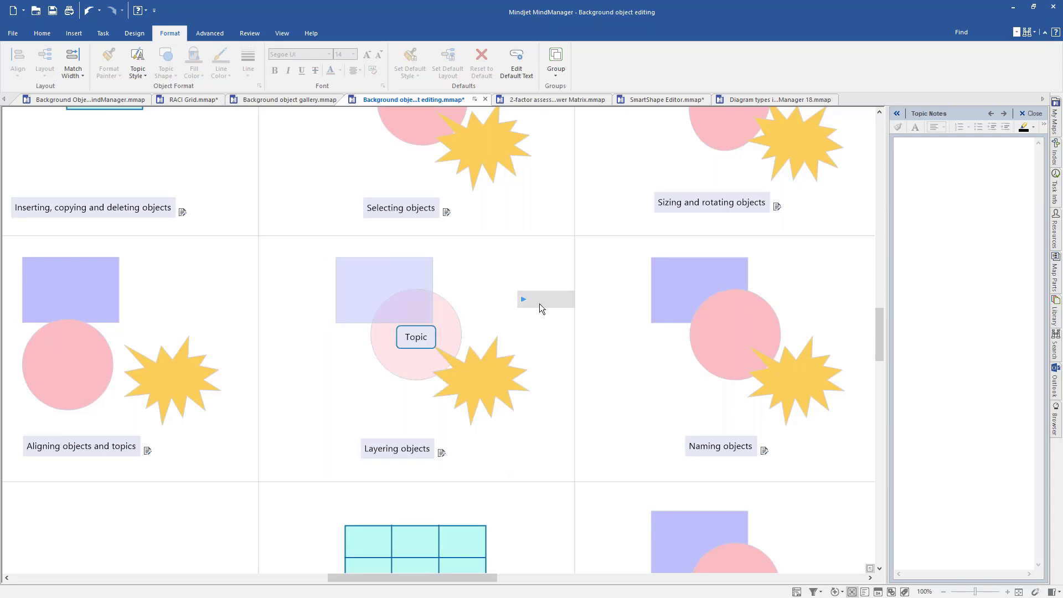
pyautogui.click(414, 339)
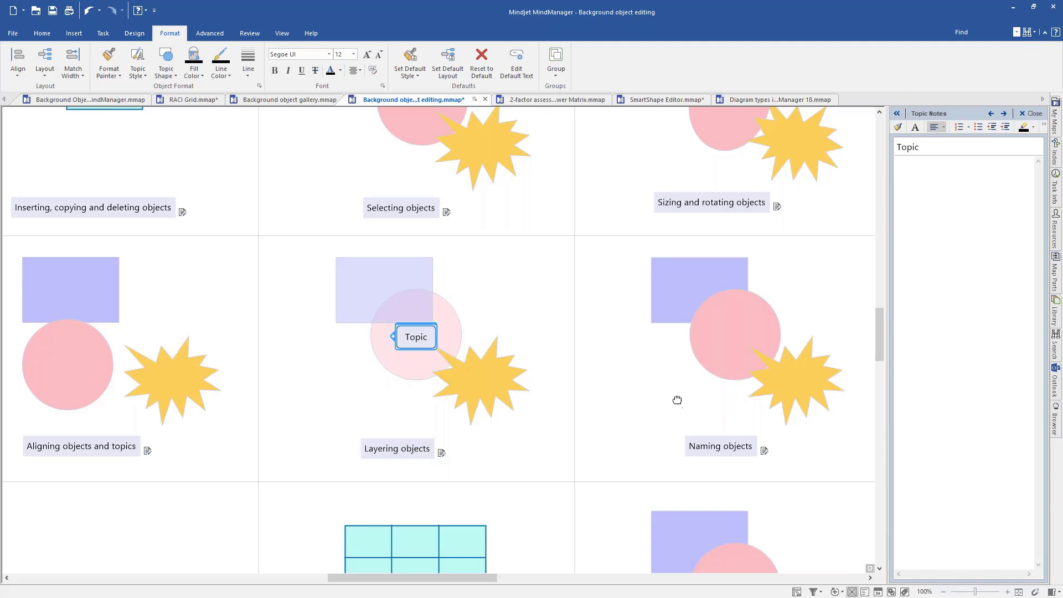
# - Name the circle above "Naming objects" "Pink circle" in its object format settings
pyautogui.moveTo(676, 399); pyautogui.dragTo(310, 387)
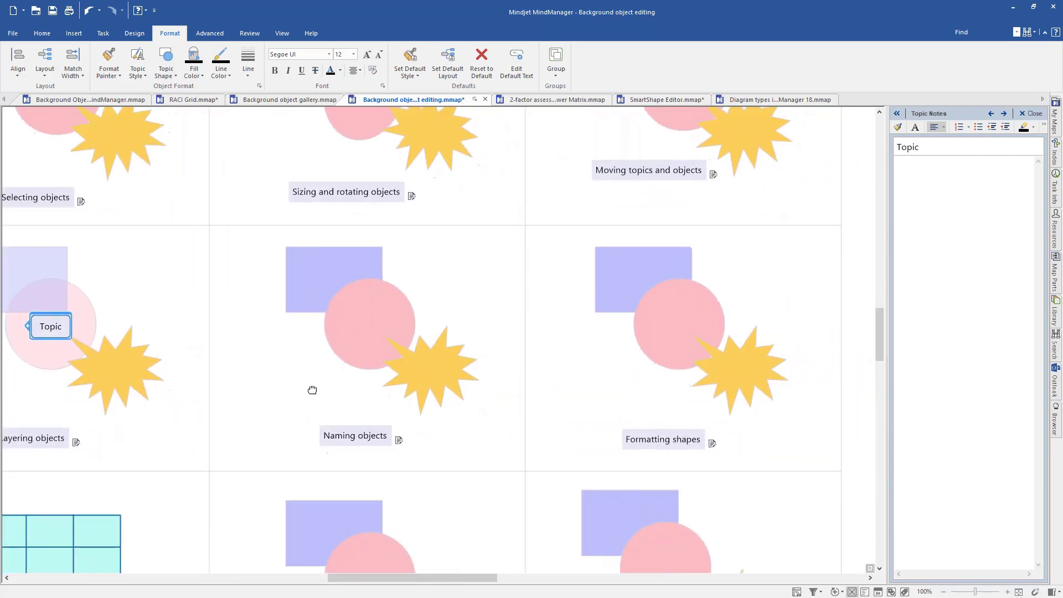
pyautogui.click(342, 320)
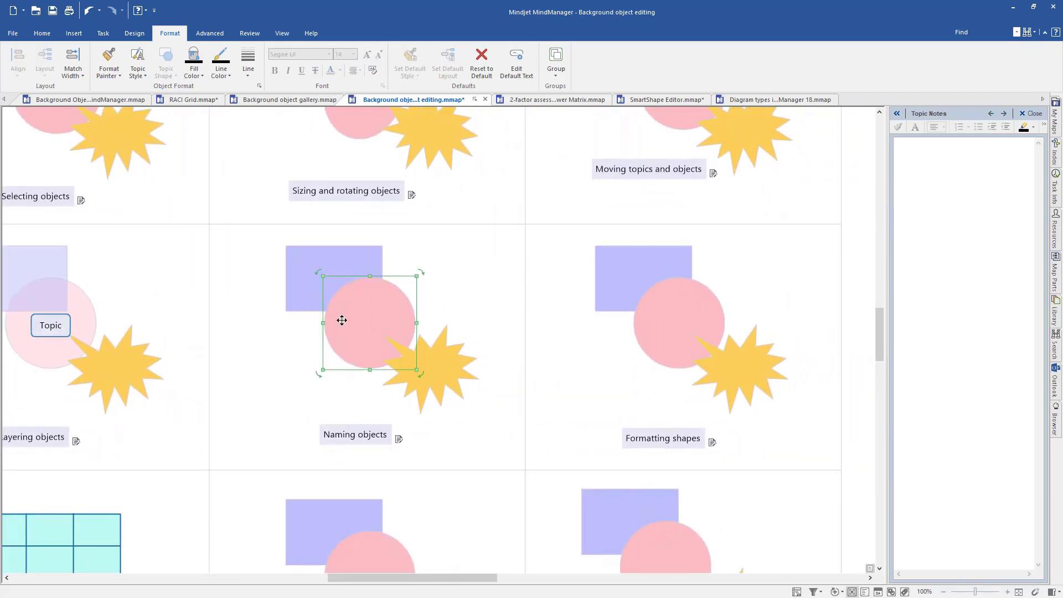
pyautogui.rightClick(370, 308)
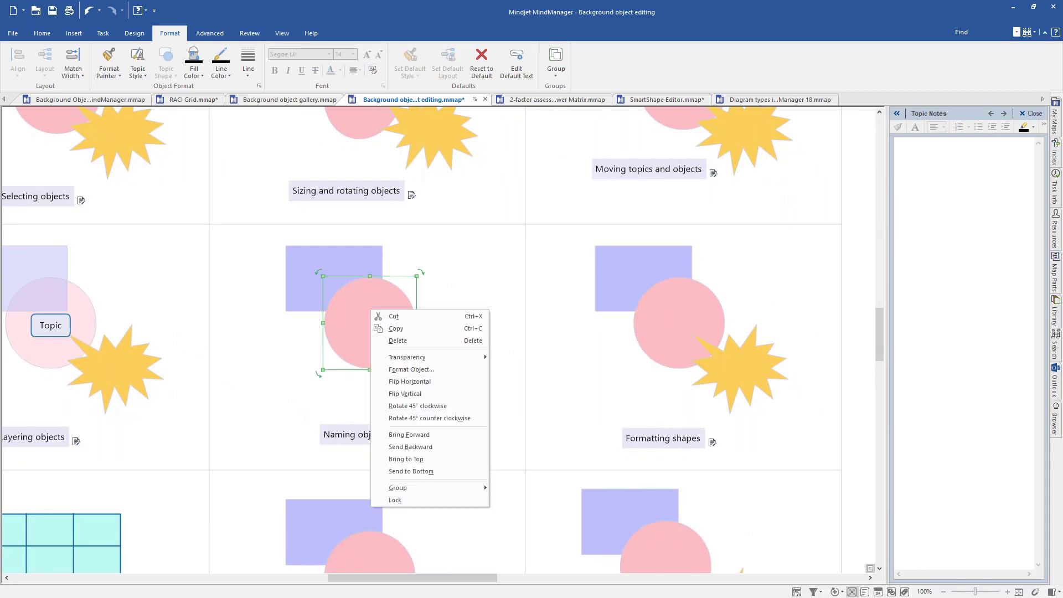
pyautogui.click(412, 369)
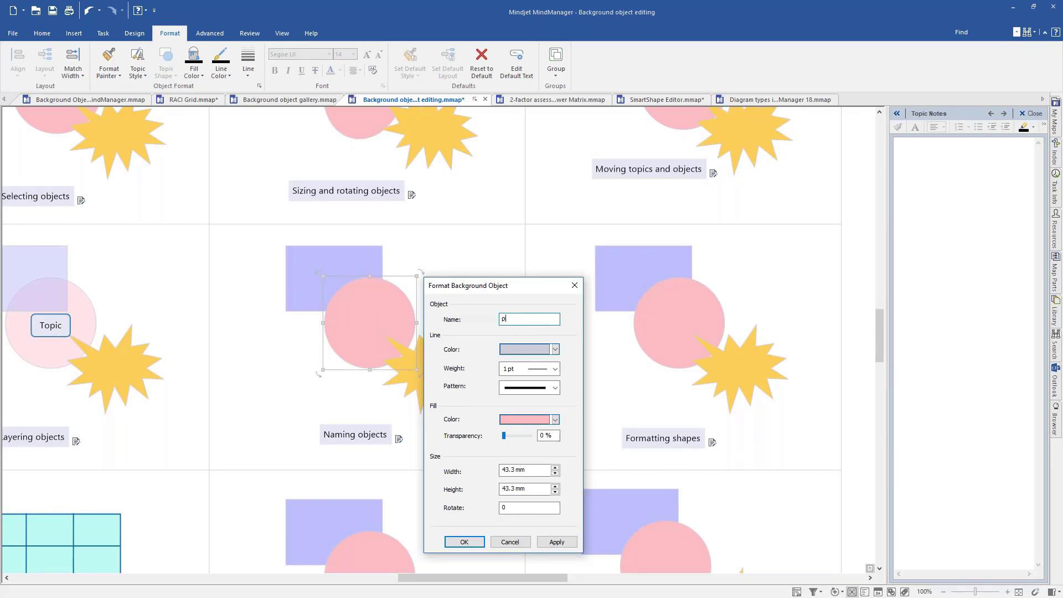
pyautogui.write('Pink circle')
pyautogui.click(465, 542)
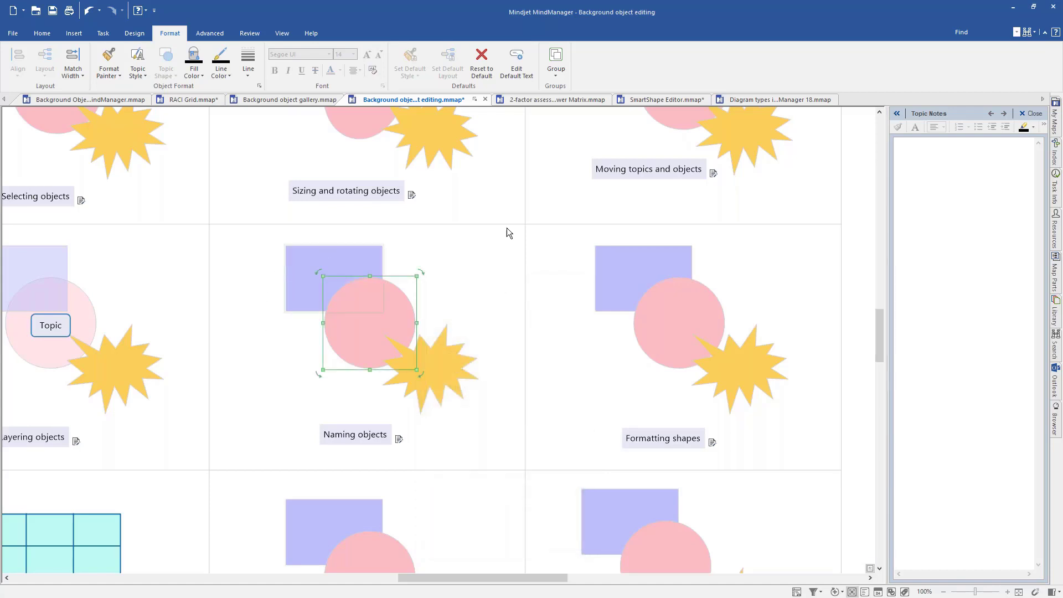
# - List the map's objects in the Map Index and locate "Pink circle" from there
pyautogui.click(1058, 150)
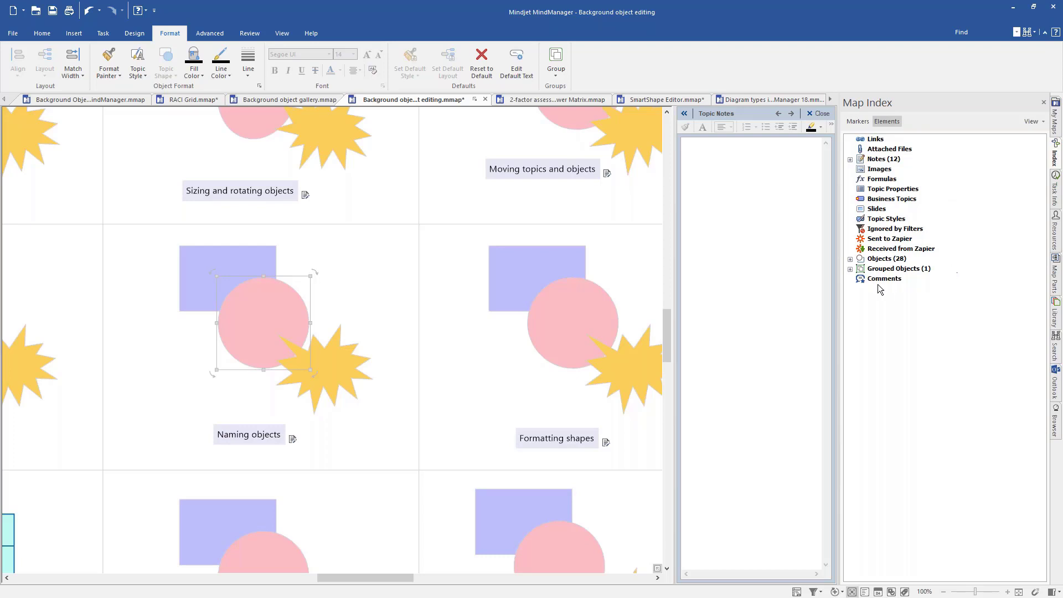
pyautogui.click(850, 259)
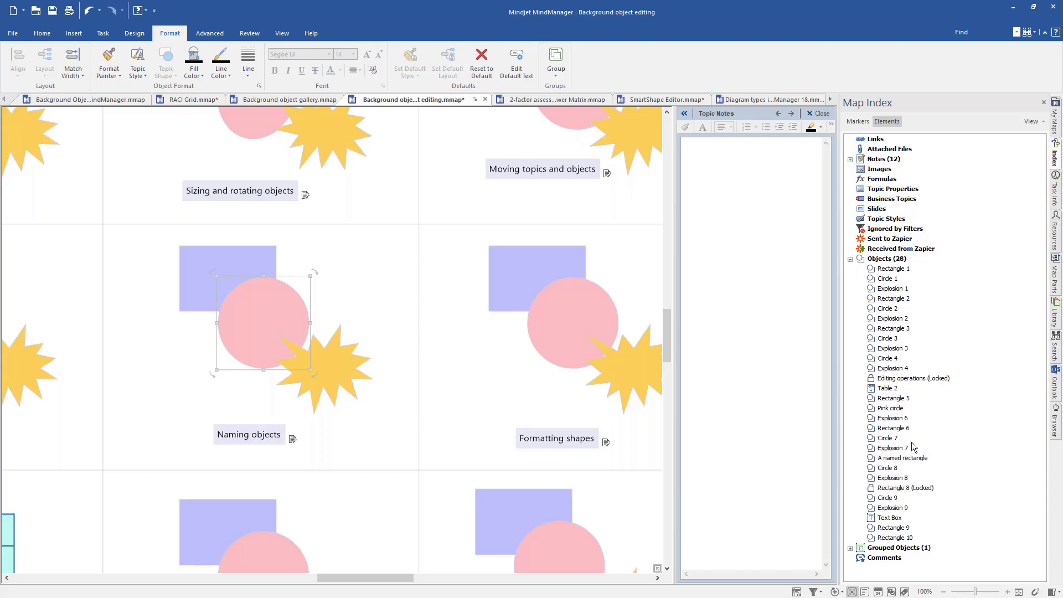
pyautogui.click(891, 408)
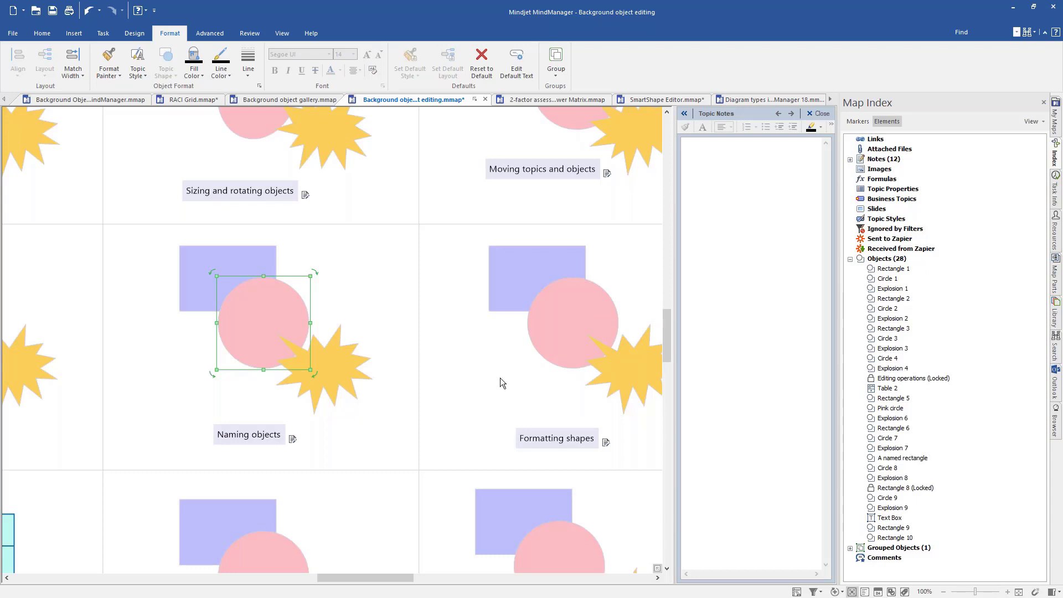
# - Show the notes of the "Formatting shapes" topic in the next cell of the map
pyautogui.moveTo(500, 378); pyautogui.dragTo(372, 356)
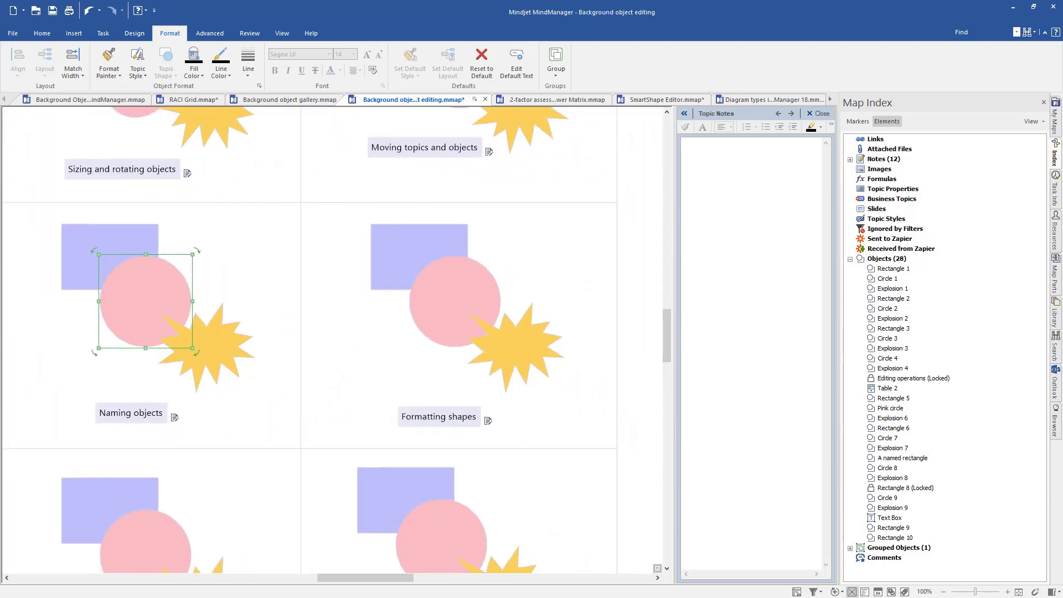
pyautogui.click(390, 252)
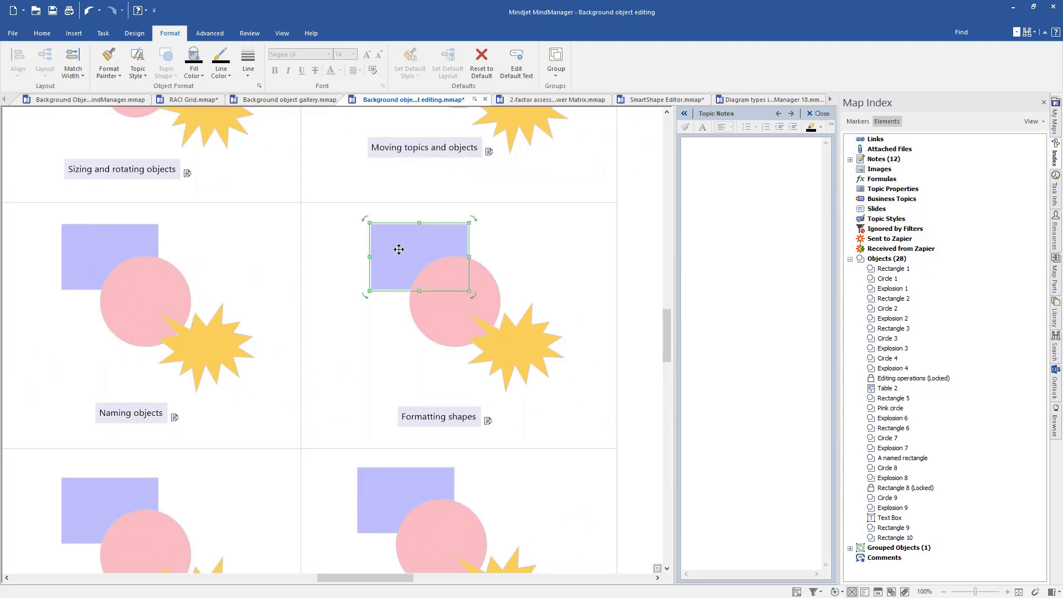
pyautogui.click(488, 421)
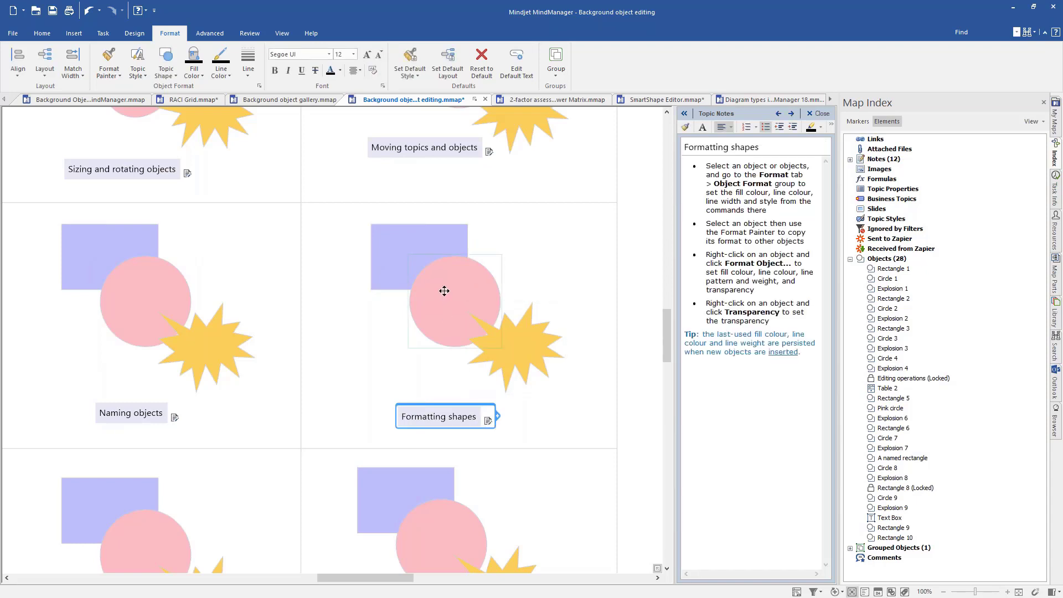
# - Review the format settings of the rectangle above "Formatting shapes" and close them without changes
pyautogui.click(403, 251)
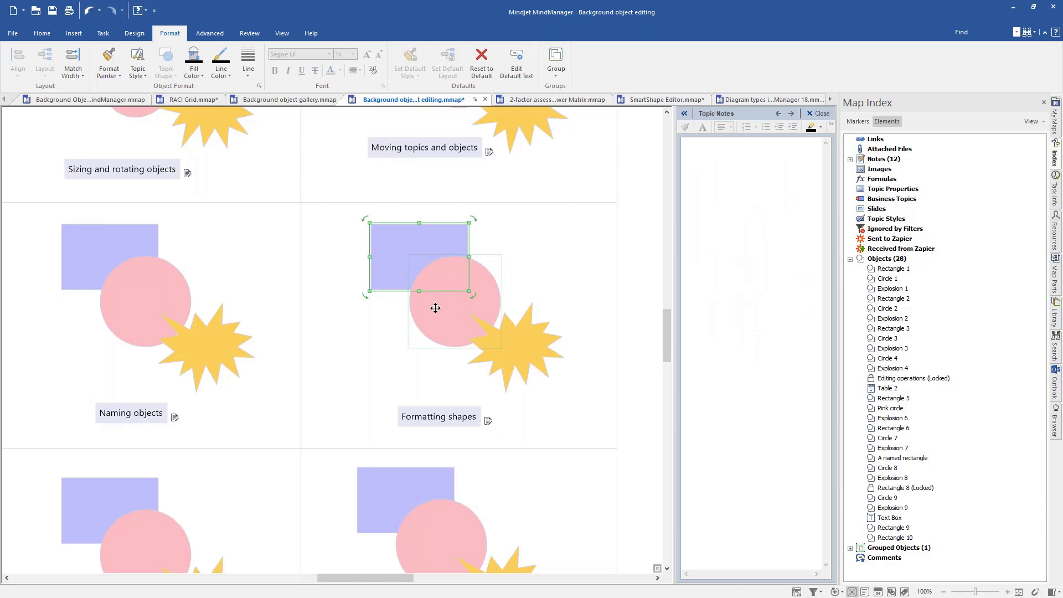
pyautogui.rightClick(405, 249)
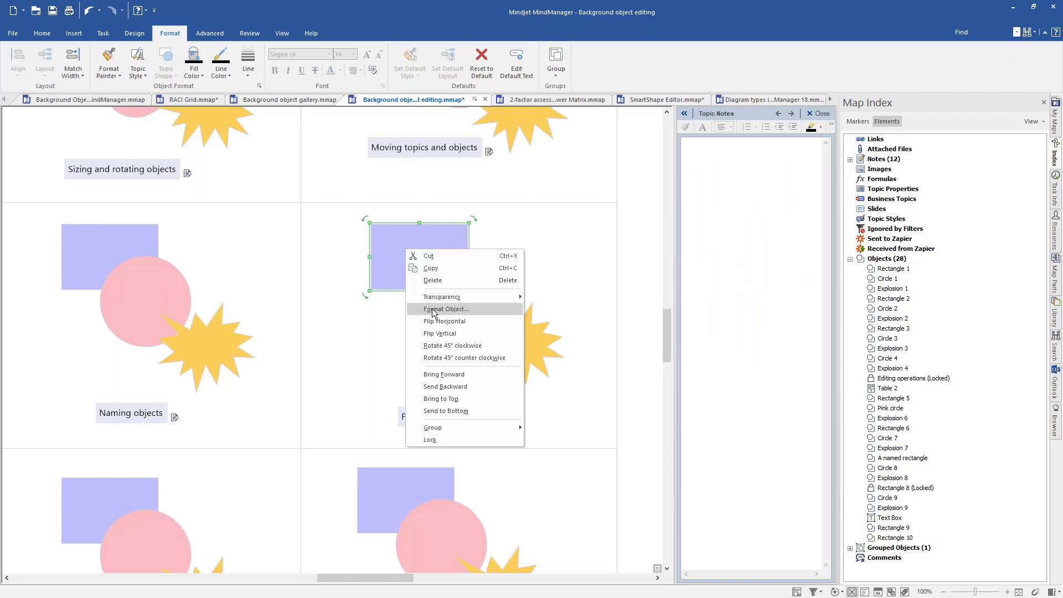
pyautogui.click(433, 310)
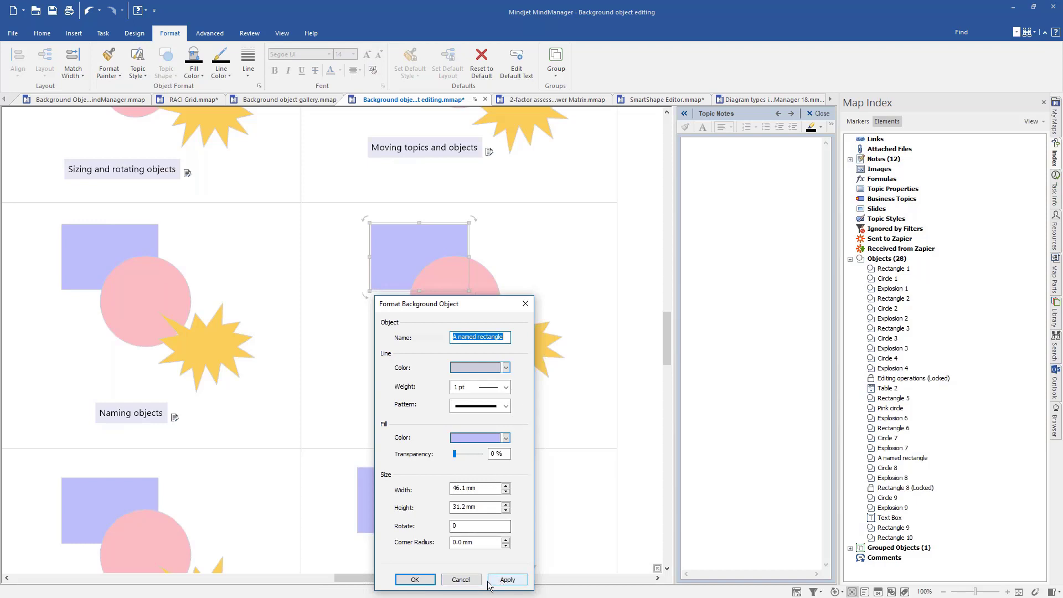
pyautogui.click(460, 580)
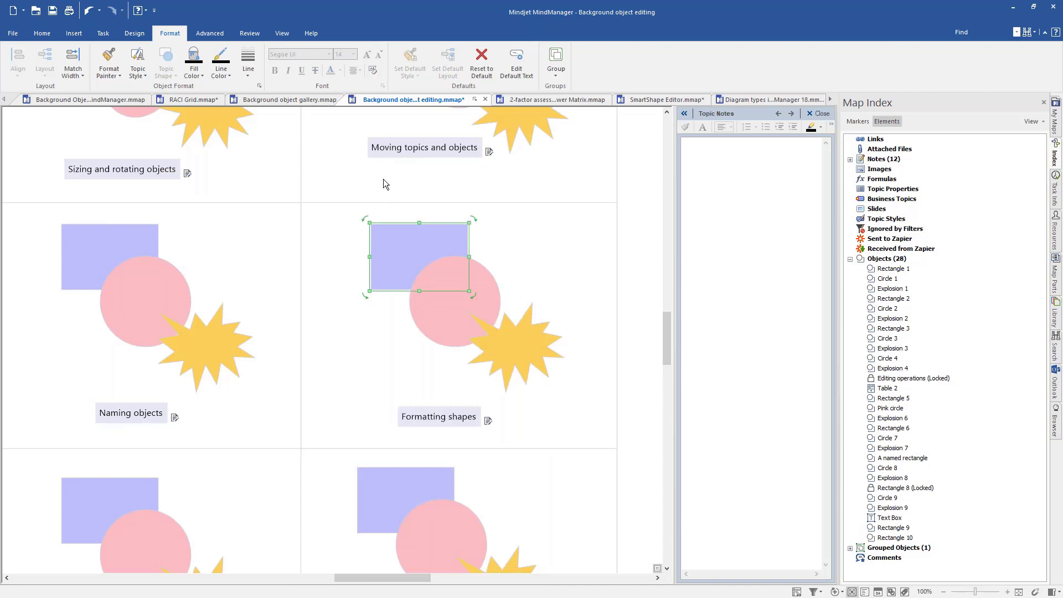
# - Fill the rectangle above "Formatting shapes" with a stronger blue and bring up its line pattern and weight options
pyautogui.click(202, 78)
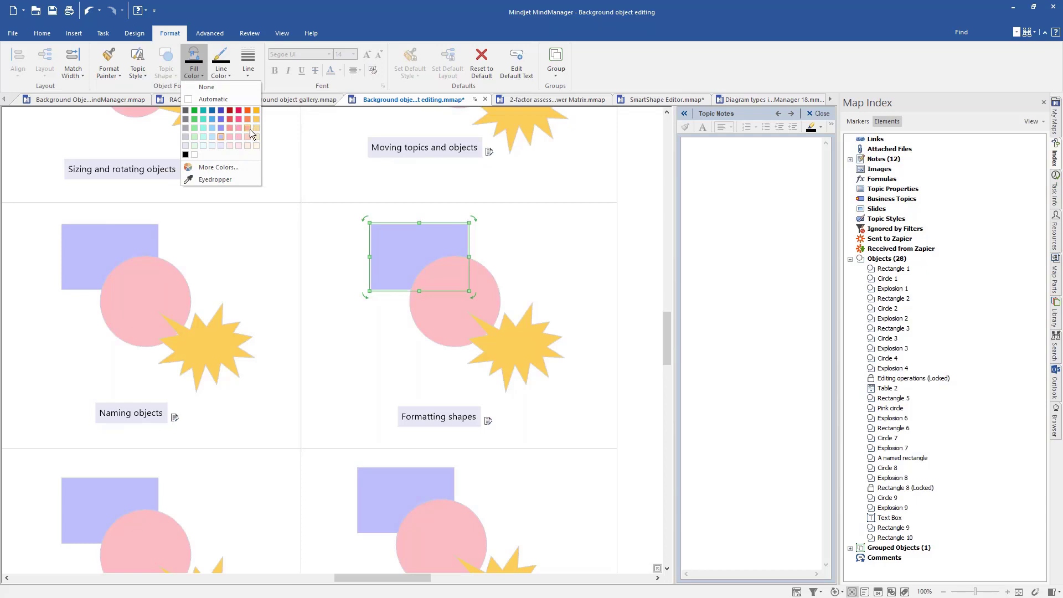
pyautogui.click(222, 119)
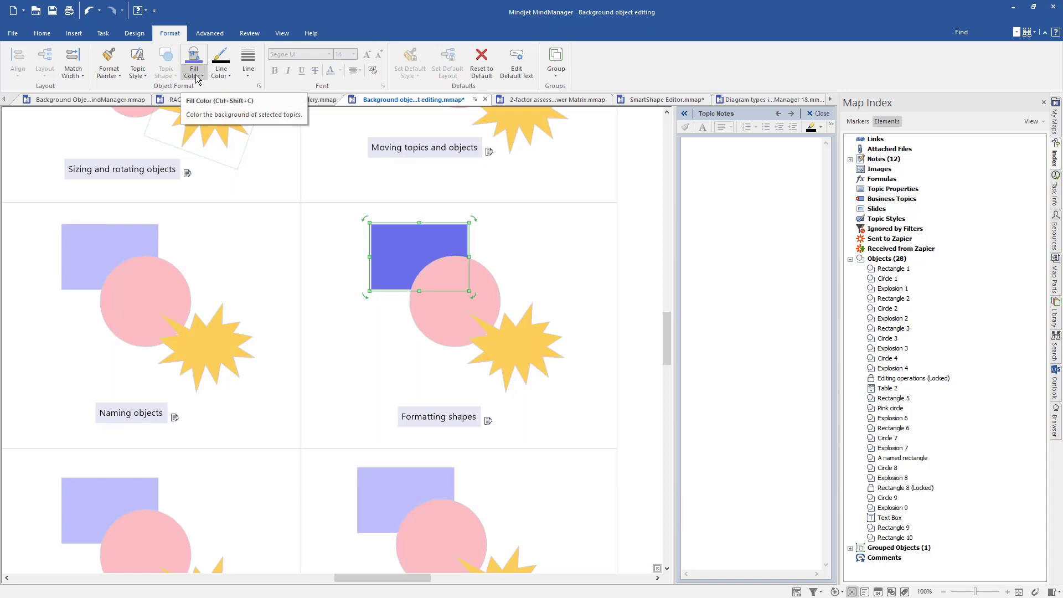
pyautogui.click(247, 74)
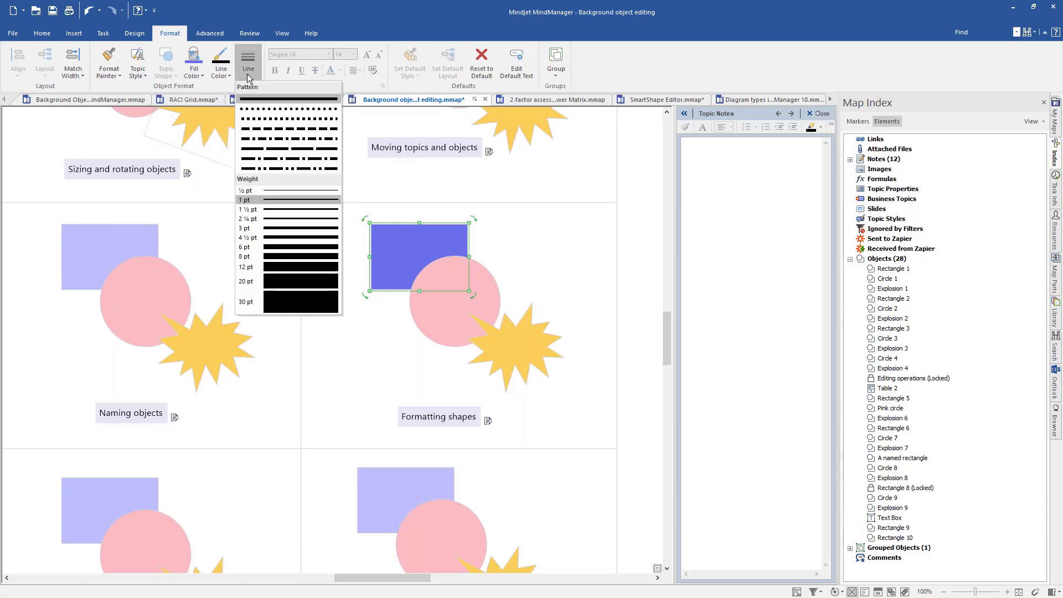
pyautogui.click(314, 253)
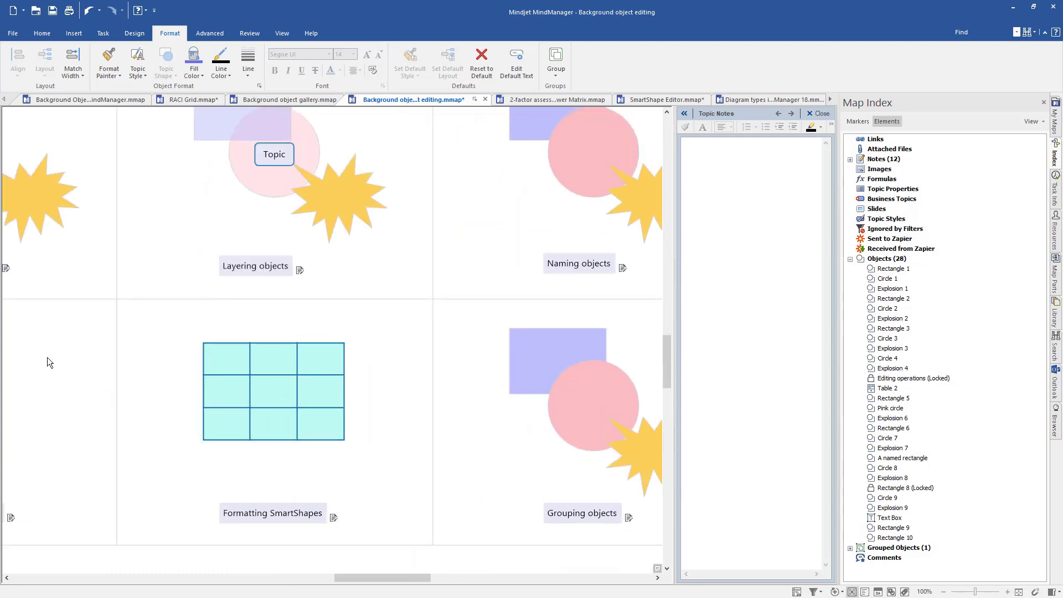
# - Select the text box above "Formatting Text Boxes" and review its font settings without changing them
pyautogui.moveTo(47, 357); pyautogui.dragTo(305, 337)
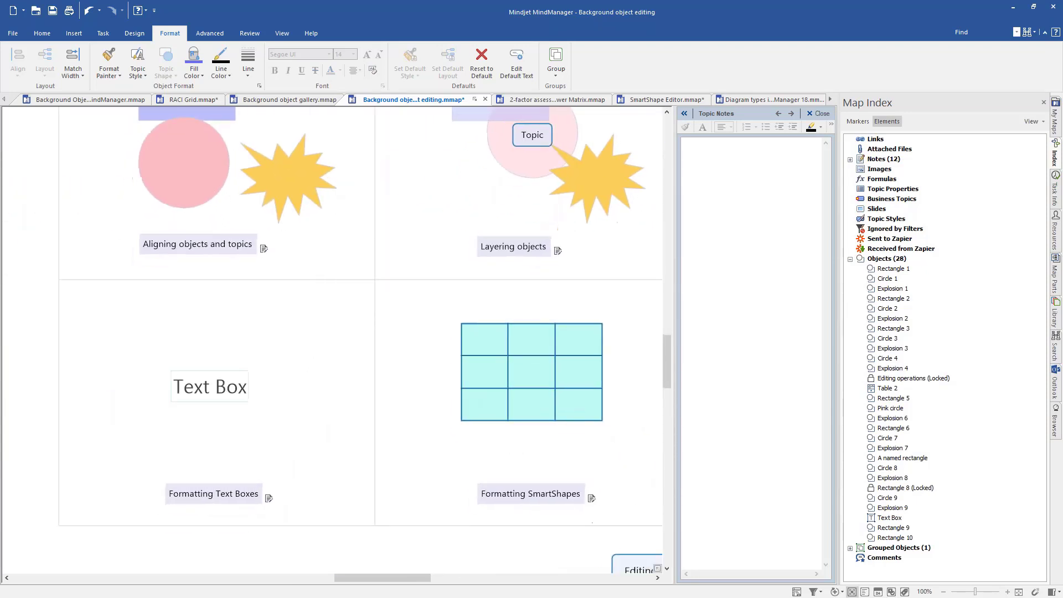
pyautogui.click(232, 387)
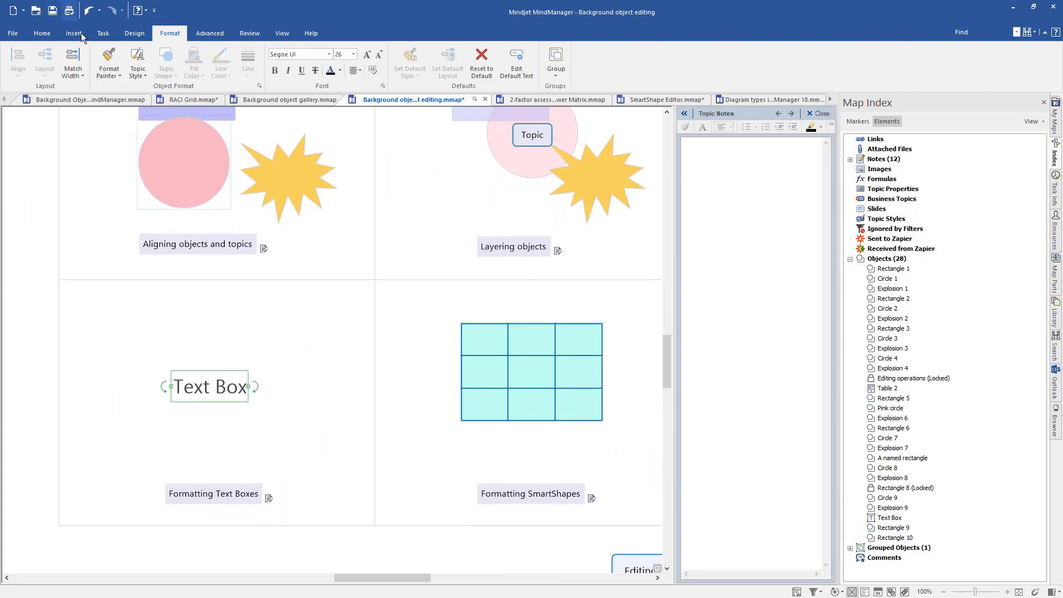
pyautogui.click(75, 34)
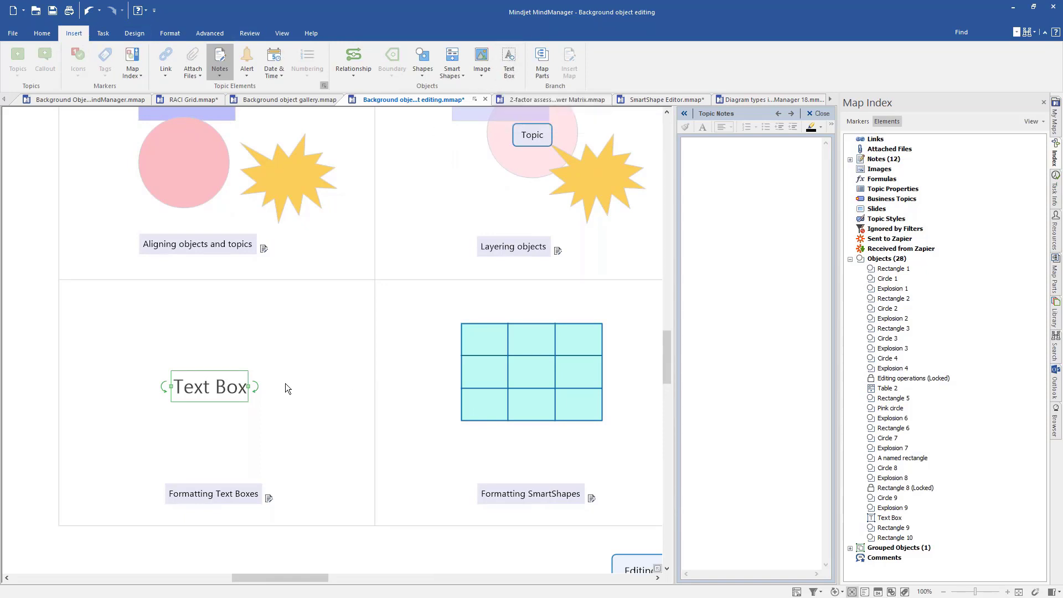
pyautogui.click(171, 31)
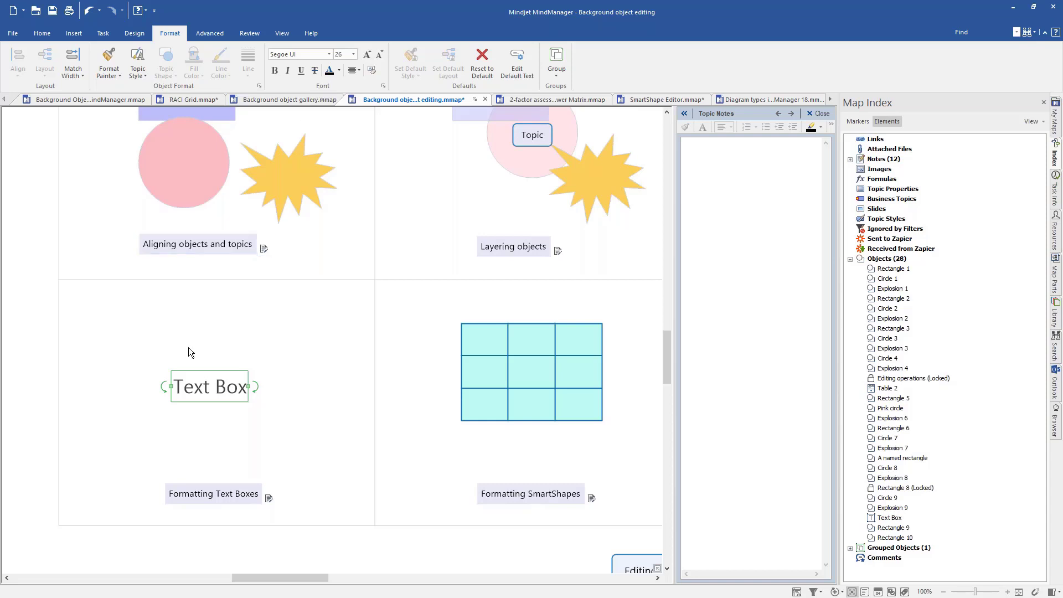
pyautogui.rightClick(222, 386)
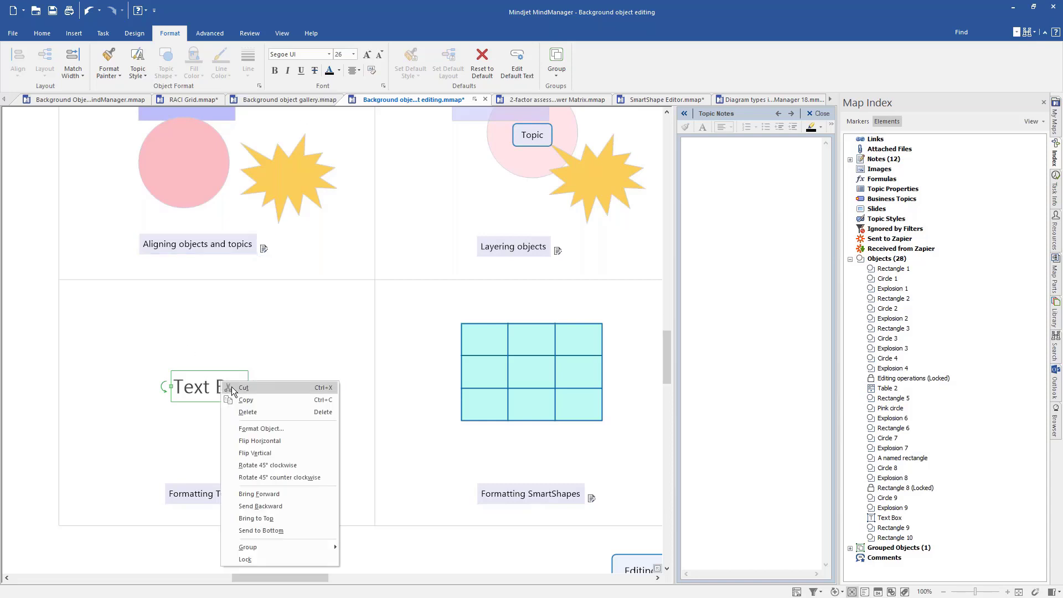
pyautogui.click(250, 428)
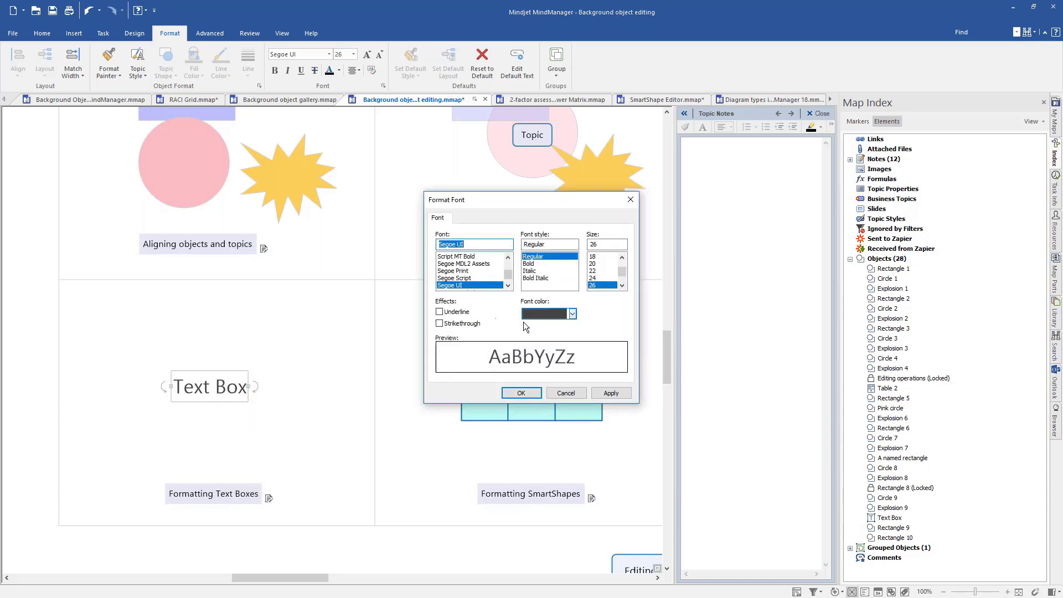
pyautogui.click(581, 396)
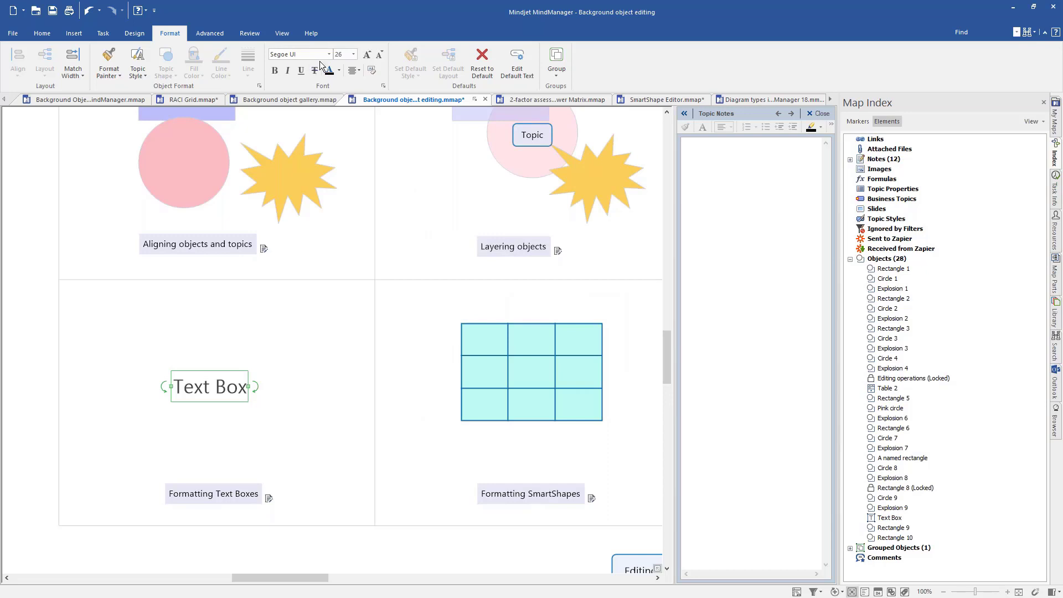
# - Increase the font size of the text box above "Formatting Text Boxes" to 36
pyautogui.click(367, 55)
pyautogui.click(366, 55)
pyautogui.click(367, 55)
pyautogui.click(367, 56)
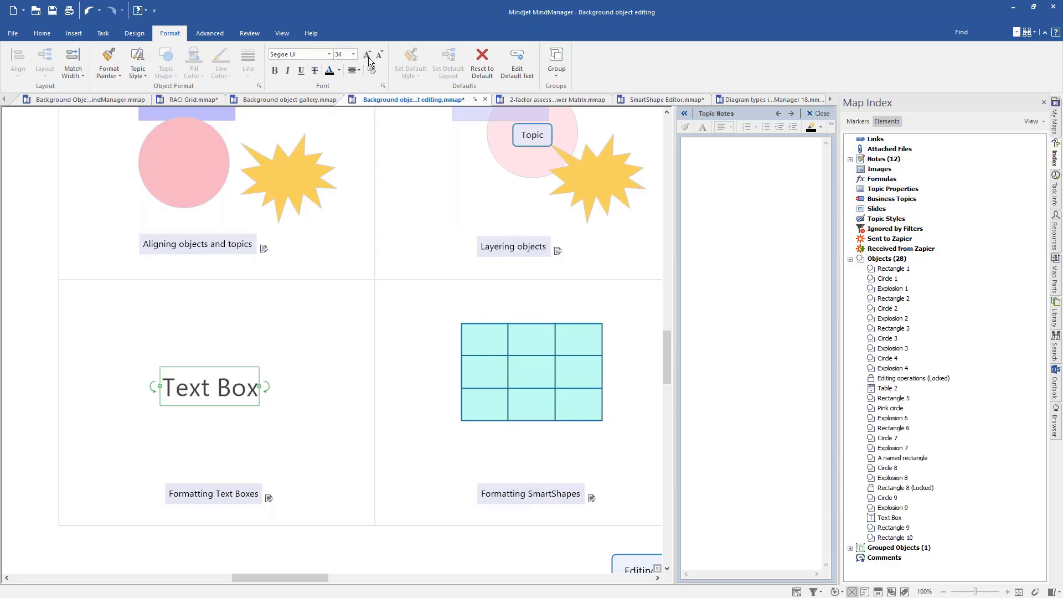
pyautogui.click(368, 56)
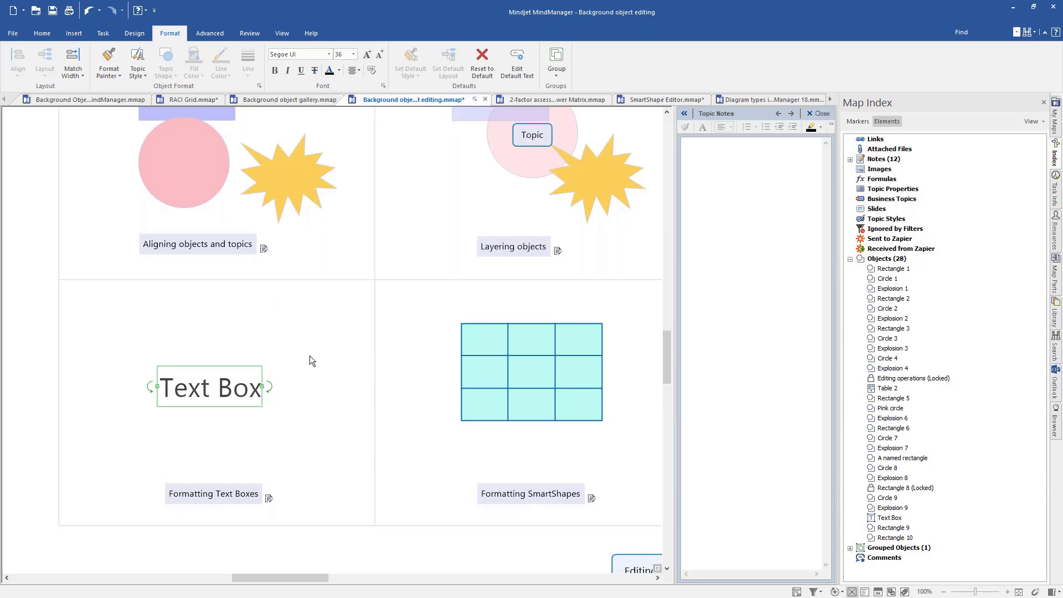
# - Set the table above "Formatting SmartShapes" to 5 columns and 5 rows in its object format settings
pyautogui.moveTo(308, 358); pyautogui.dragTo(269, 349)
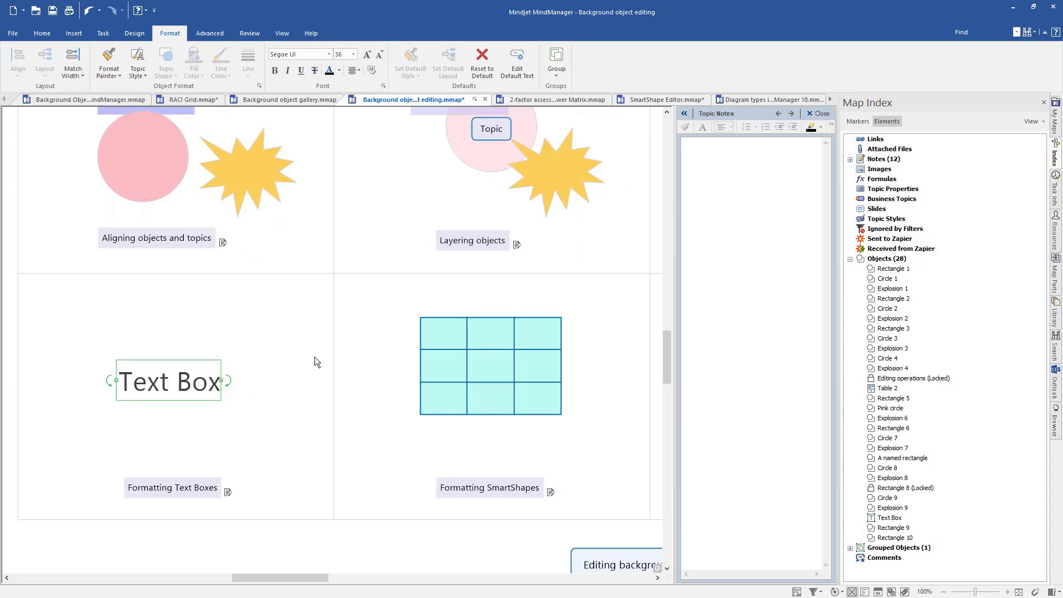
pyautogui.moveTo(308, 358); pyautogui.dragTo(244, 331)
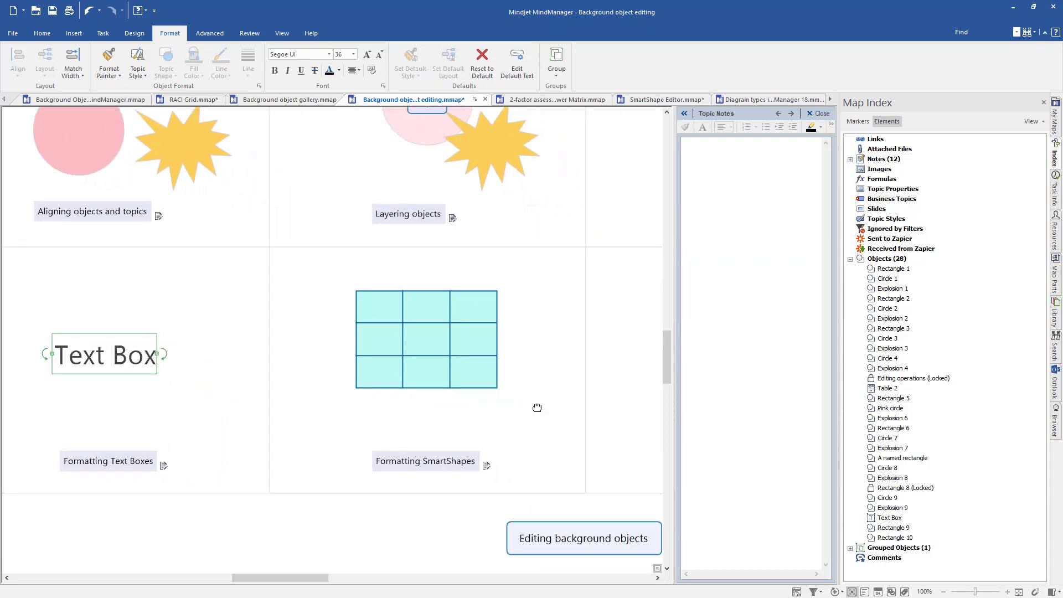
pyautogui.moveTo(540, 408); pyautogui.dragTo(420, 391)
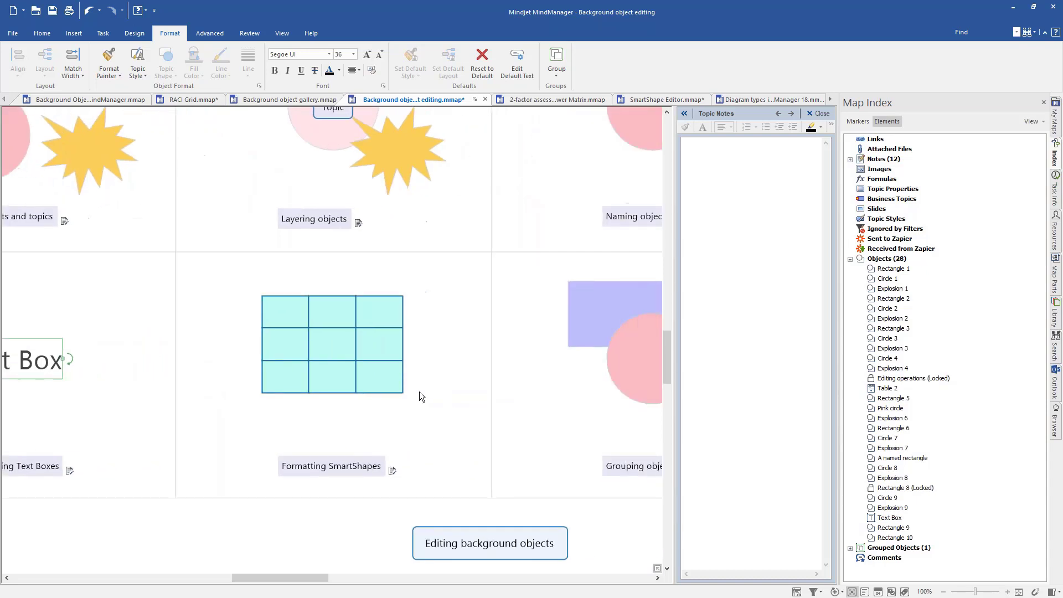
pyautogui.rightClick(324, 339)
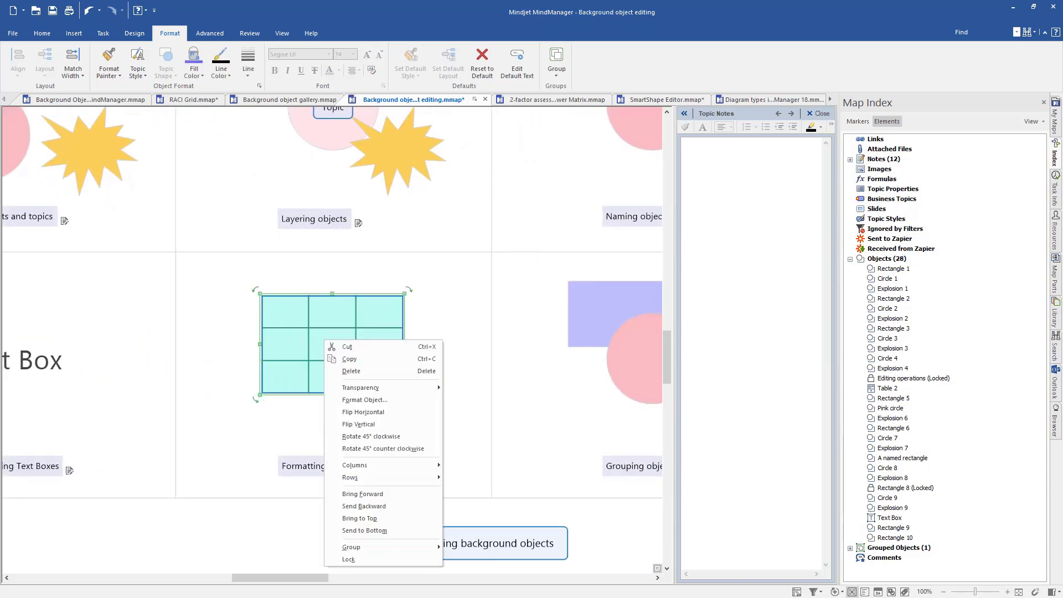
pyautogui.click(375, 400)
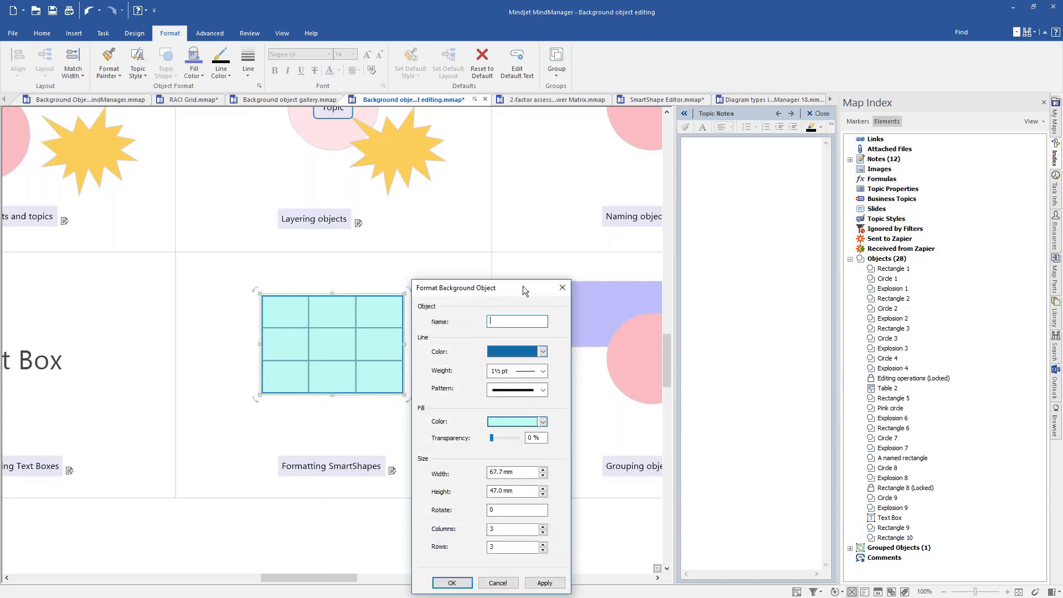
pyautogui.moveTo(523, 284); pyautogui.dragTo(512, 212)
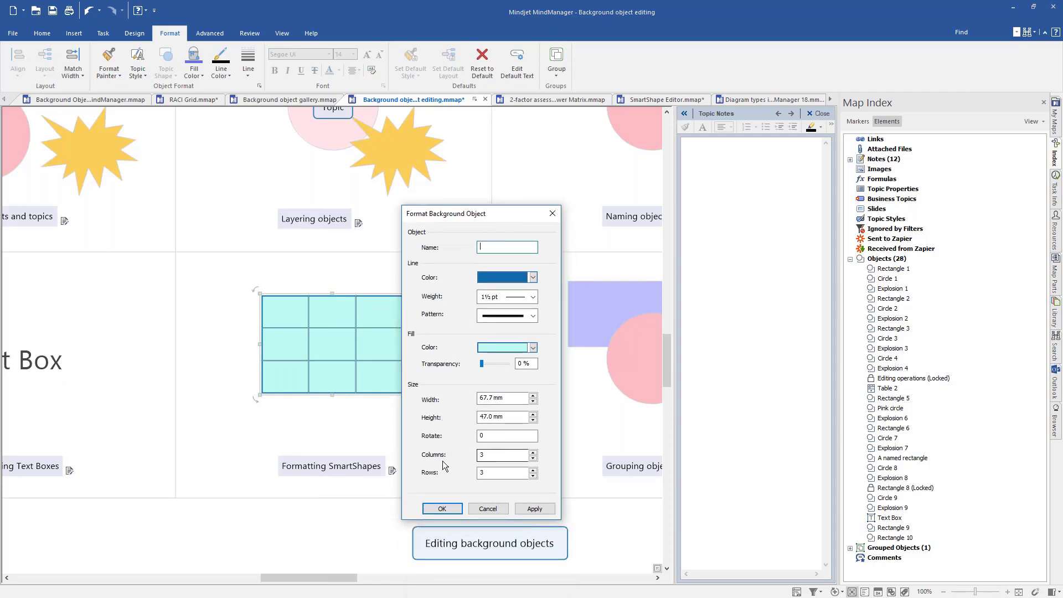
pyautogui.click(533, 452)
pyautogui.click(533, 469)
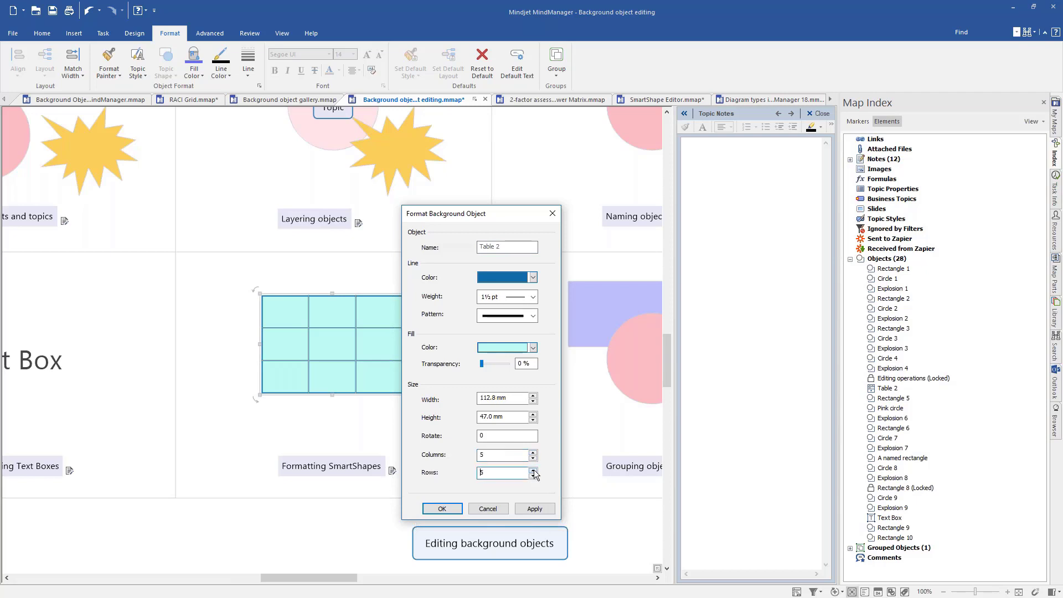
pyautogui.click(533, 469)
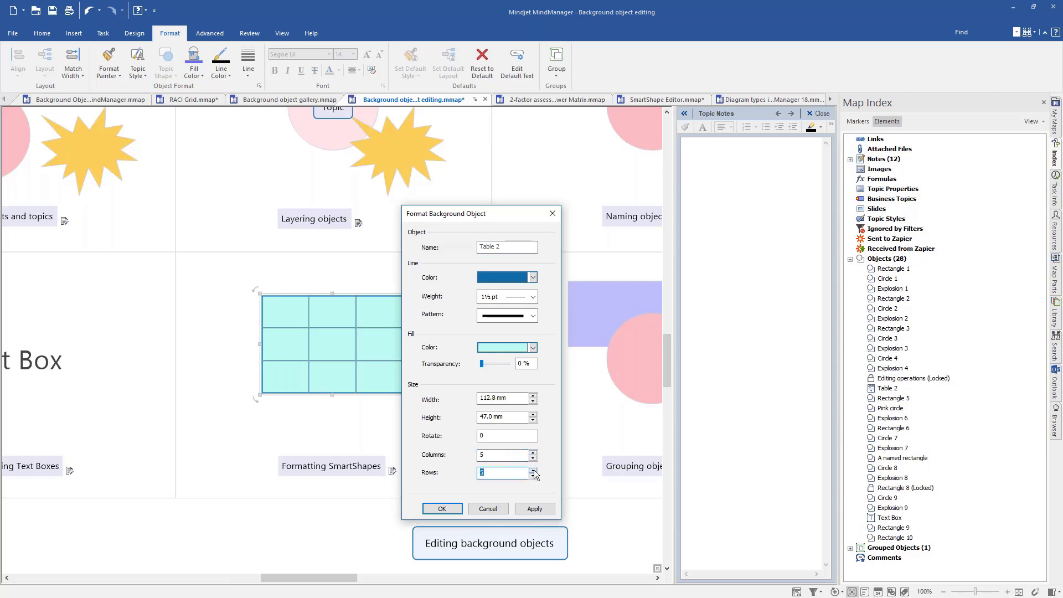
pyautogui.click(442, 508)
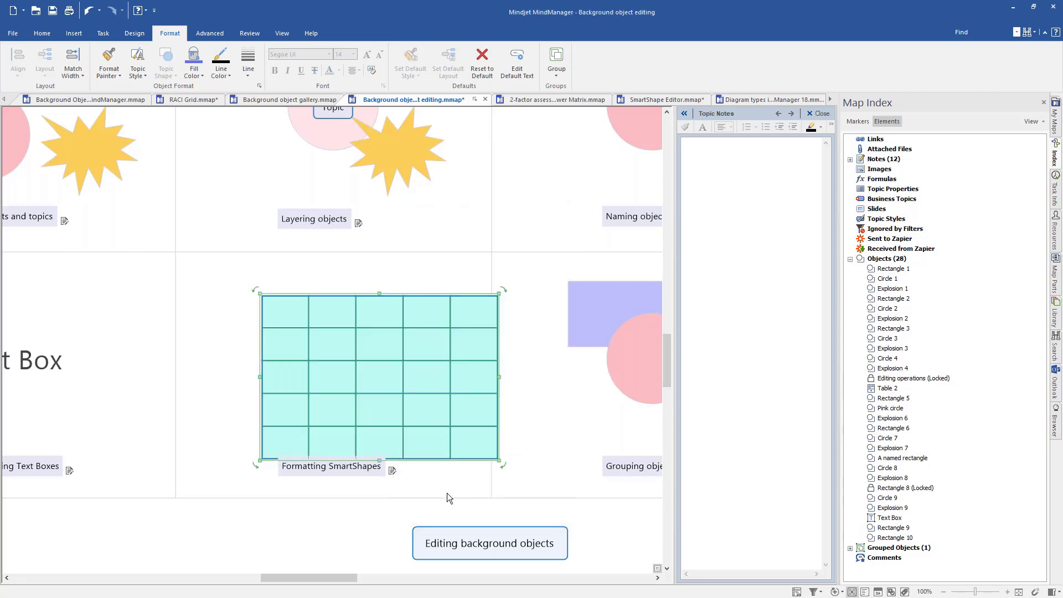
# - Ungroup the rectangle, circle and explosion above "Grouping objects" and clear the selection
pyautogui.hscroll(5, 518, 411)
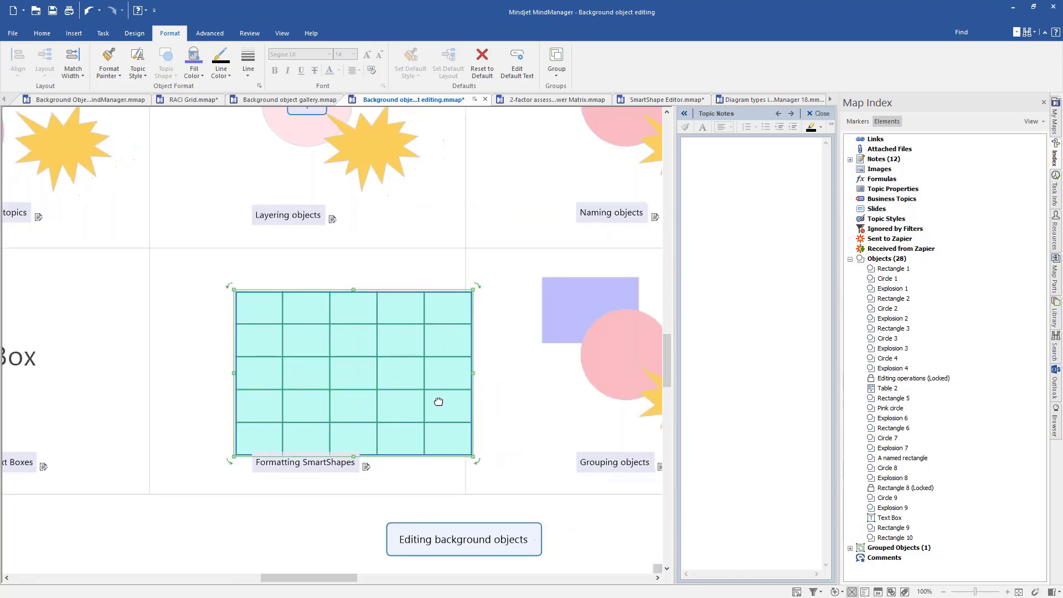
pyautogui.click(310, 274)
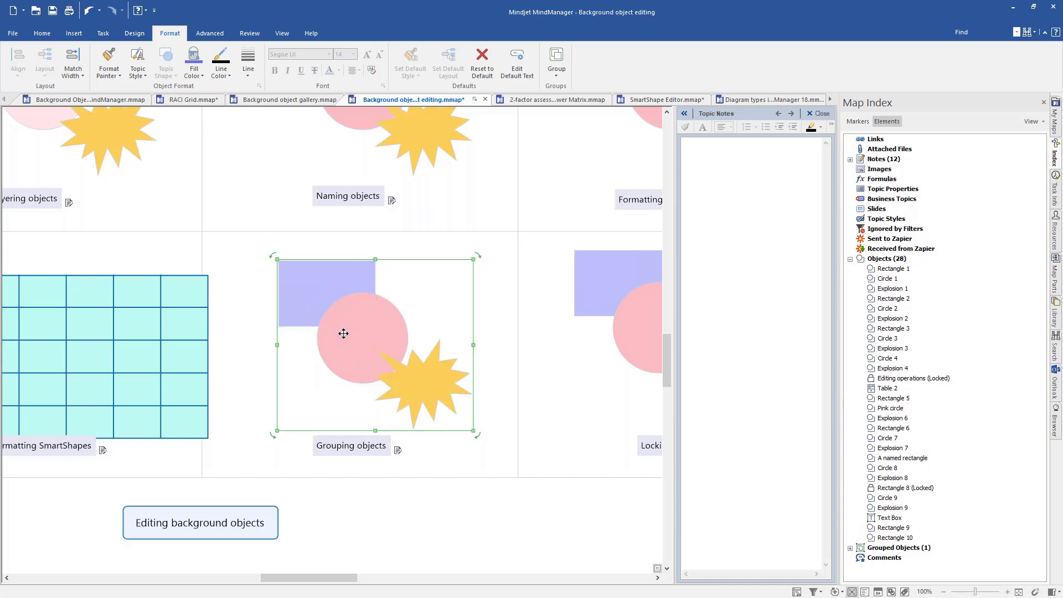
pyautogui.rightClick(434, 429)
pyautogui.moveTo(458, 411)
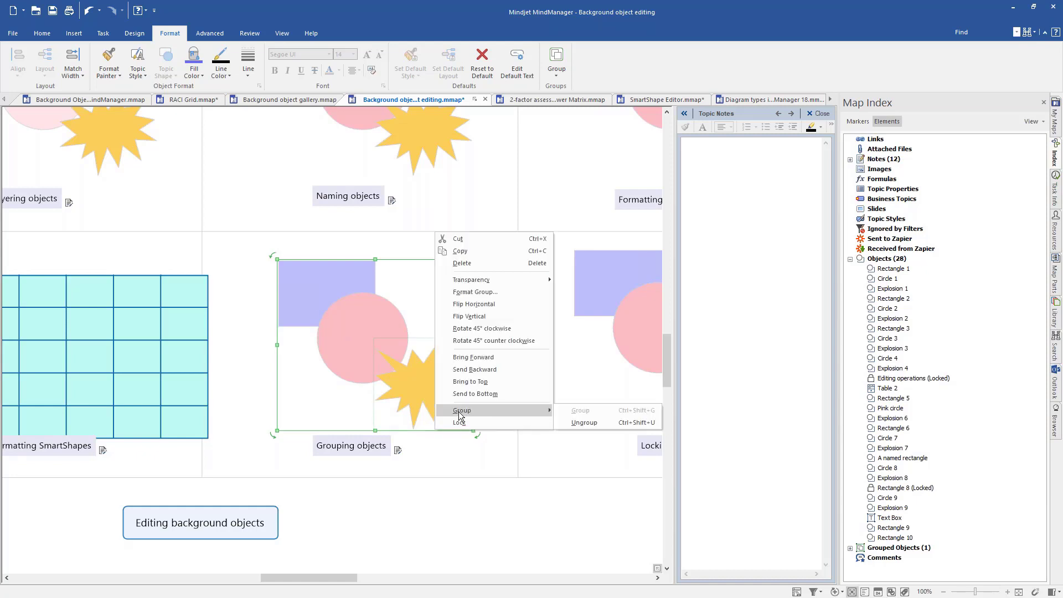
pyautogui.click(585, 419)
pyautogui.click(473, 451)
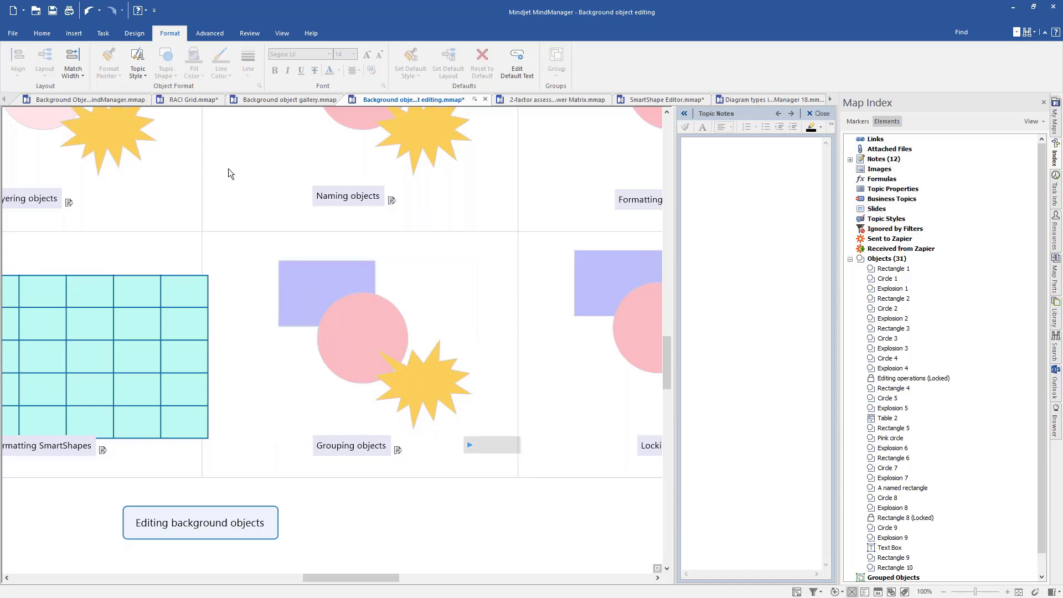
# - Select the separate rectangle, circle and explosion above "Grouping objects" together and group them
pyautogui.moveTo(263, 243); pyautogui.dragTo(488, 434)
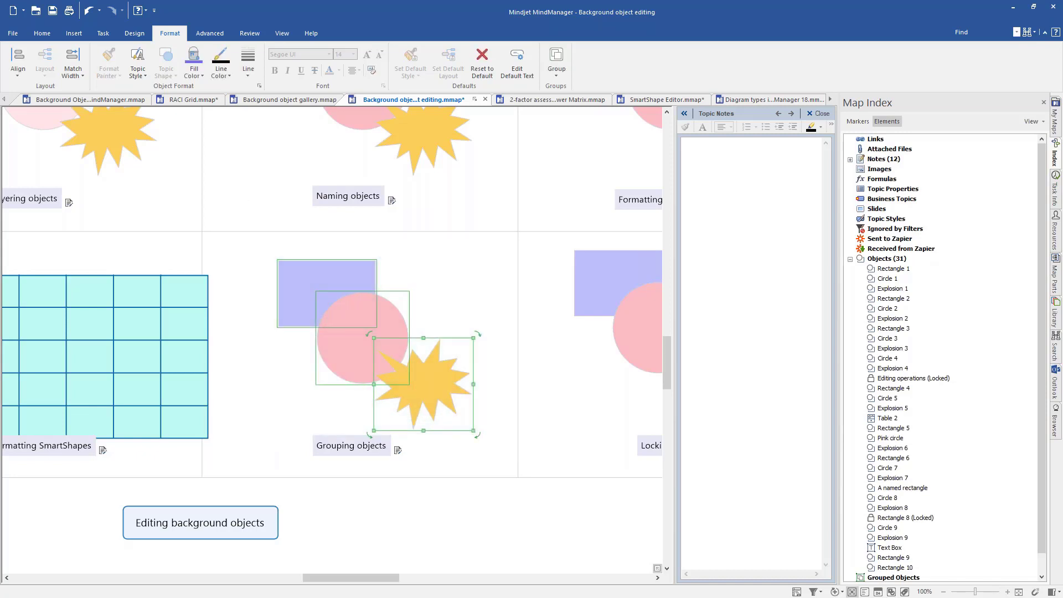
pyautogui.rightClick(432, 394)
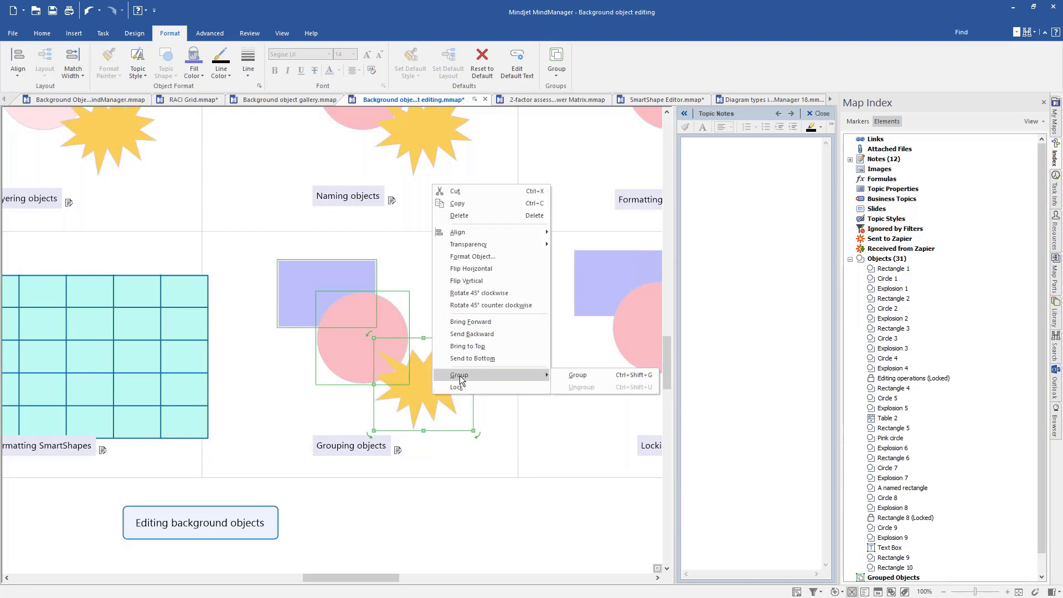
pyautogui.click(577, 376)
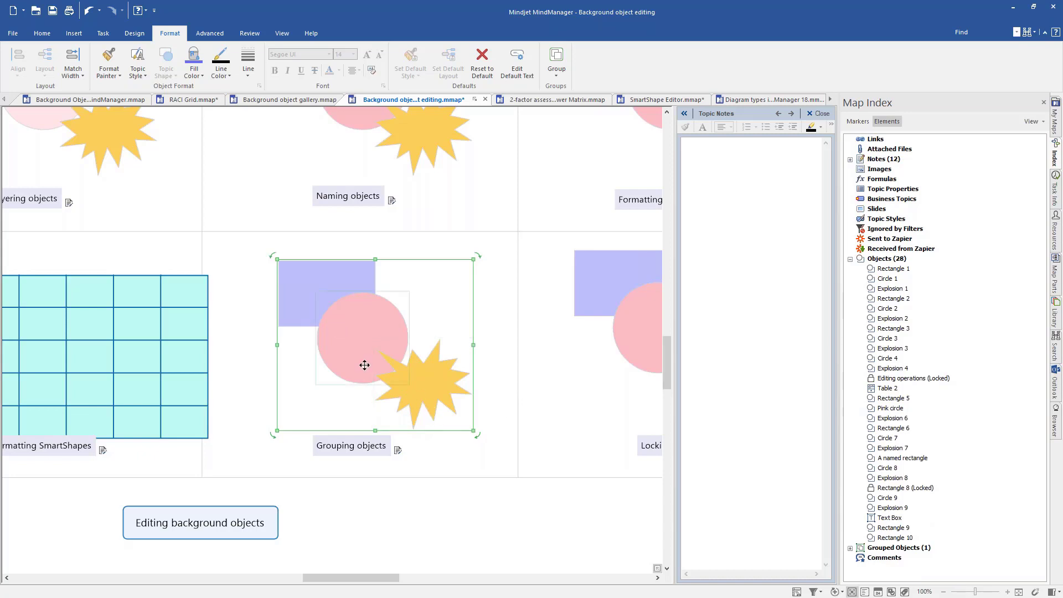
pyautogui.rightClick(436, 425)
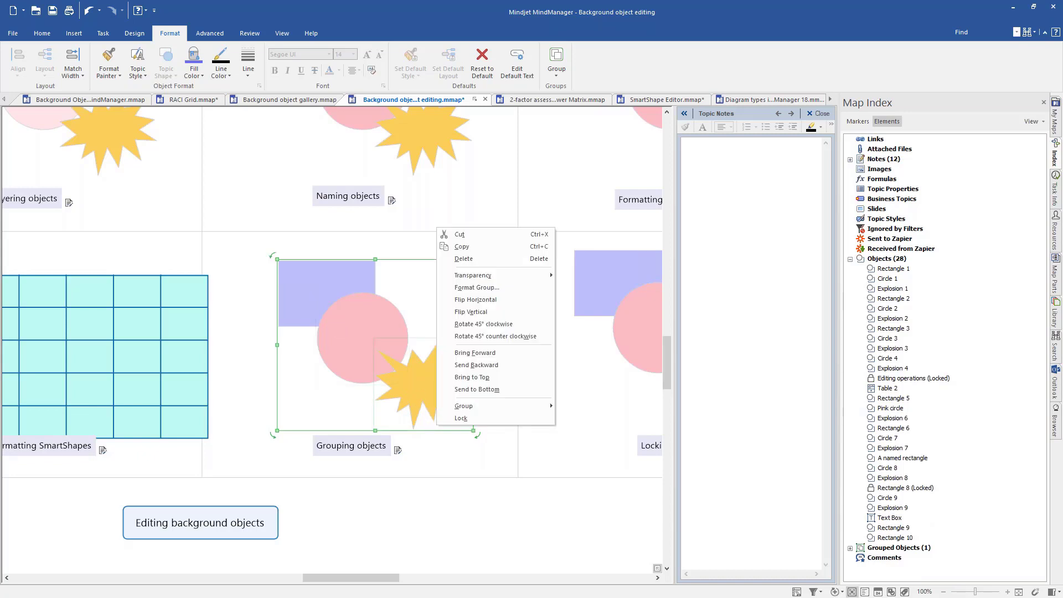
pyautogui.moveTo(453, 412)
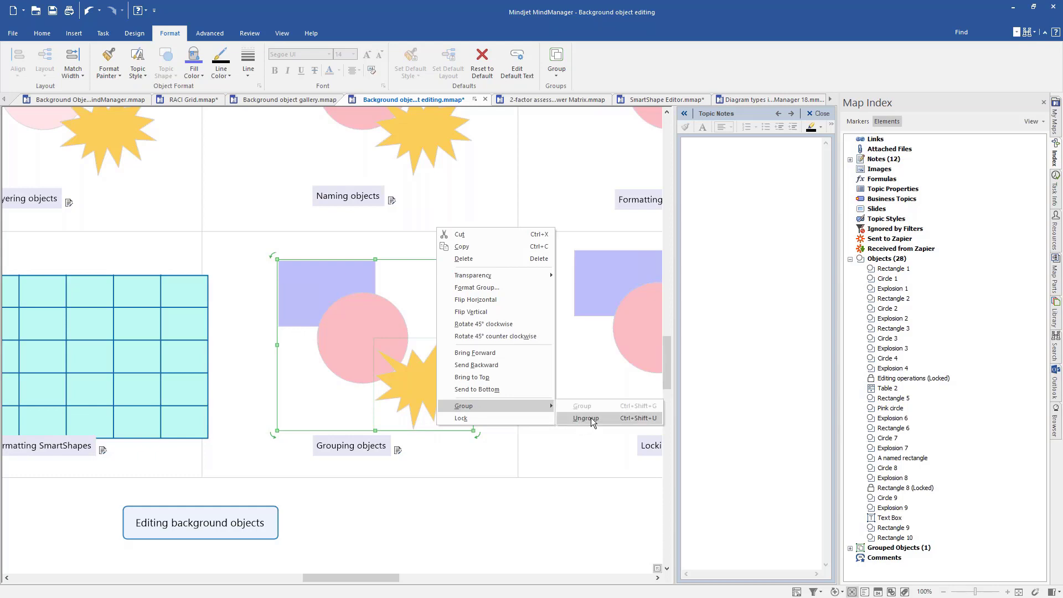
pyautogui.click(493, 471)
pyautogui.click(494, 470)
# - Expand the Grouped Objects list in the Map Index to examine the grouped shapes
pyautogui.click(850, 547)
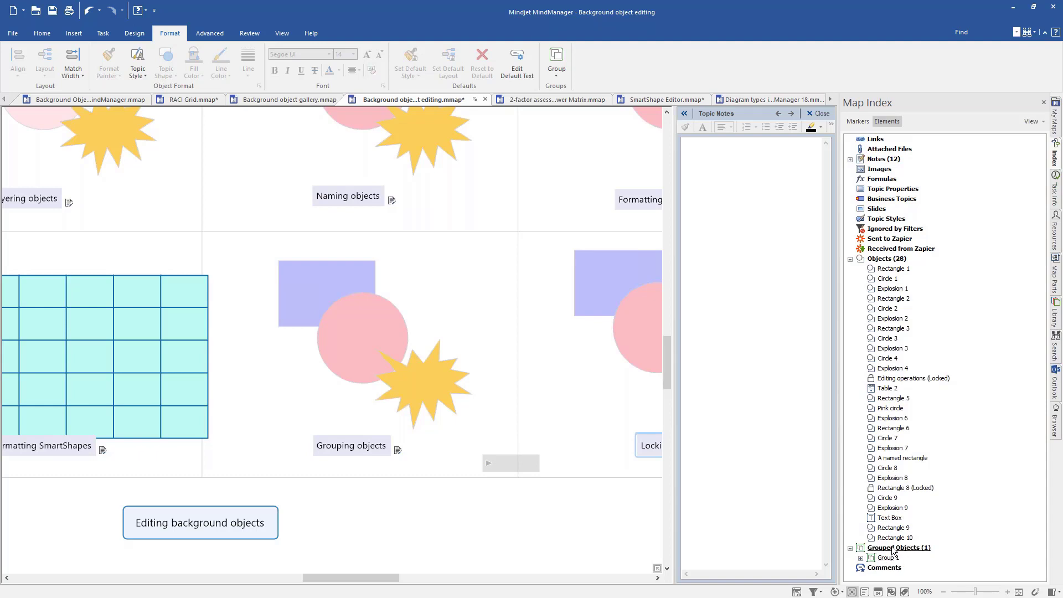
pyautogui.click(559, 439)
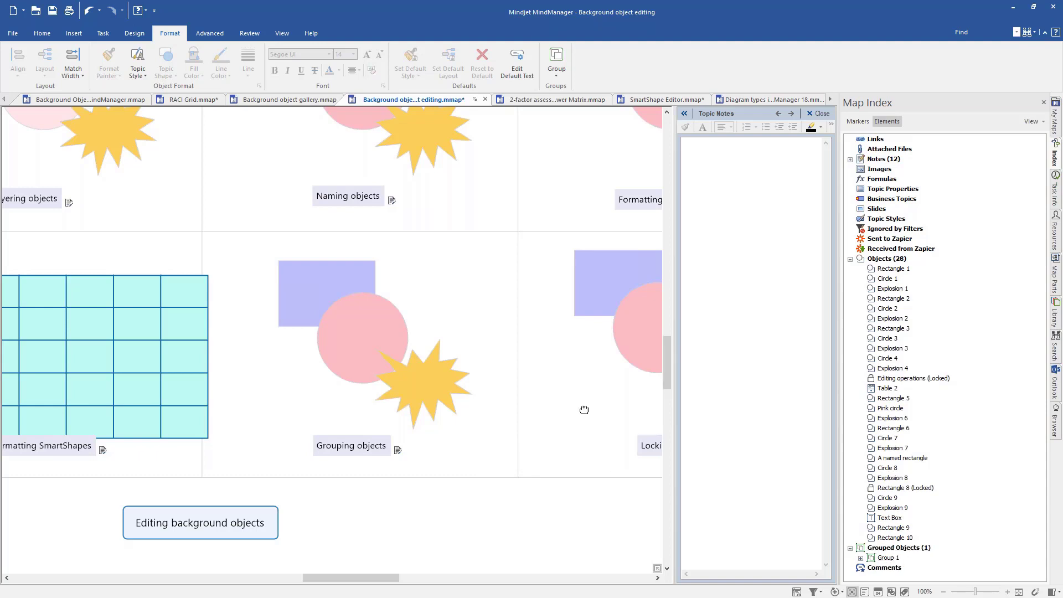
# - Rotate the pink circle above "Locking objects" by 45 degrees, rotate it back and clear the selection
pyautogui.moveTo(584, 410); pyautogui.dragTo(312, 421)
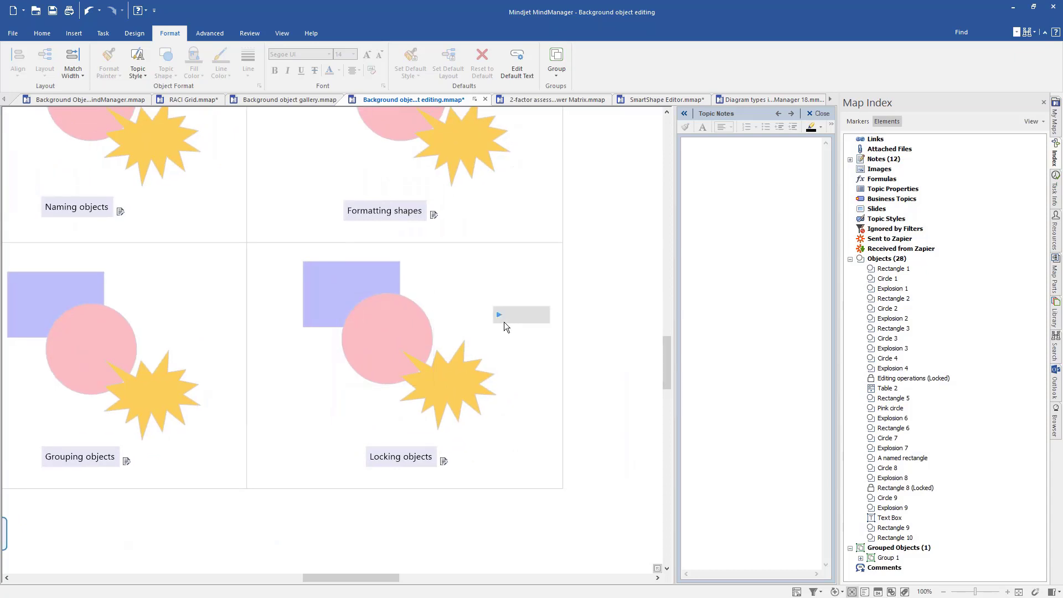
pyautogui.click(448, 396)
pyautogui.click(370, 331)
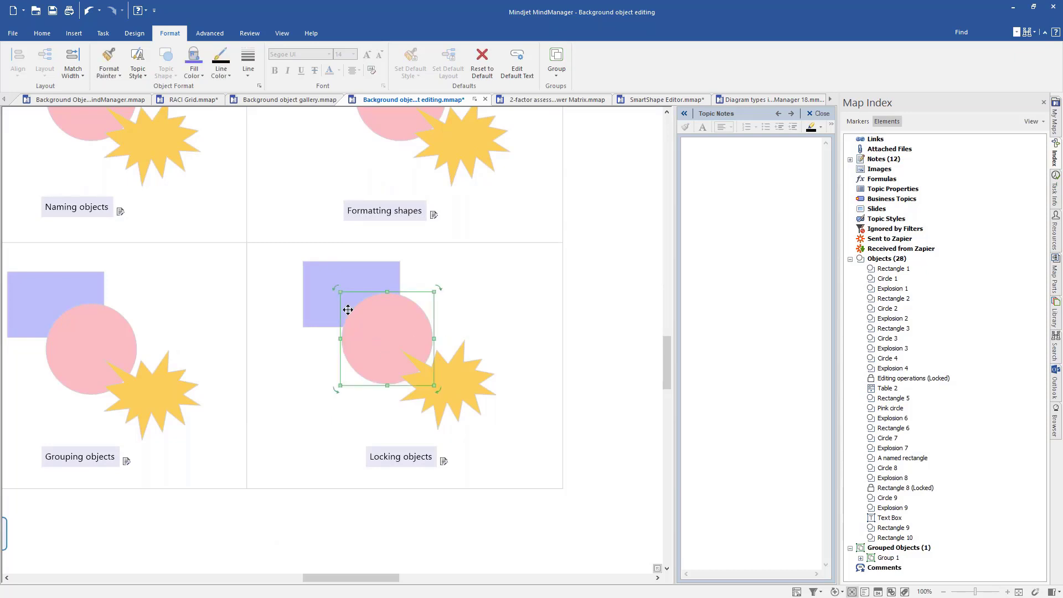
pyautogui.click(330, 287)
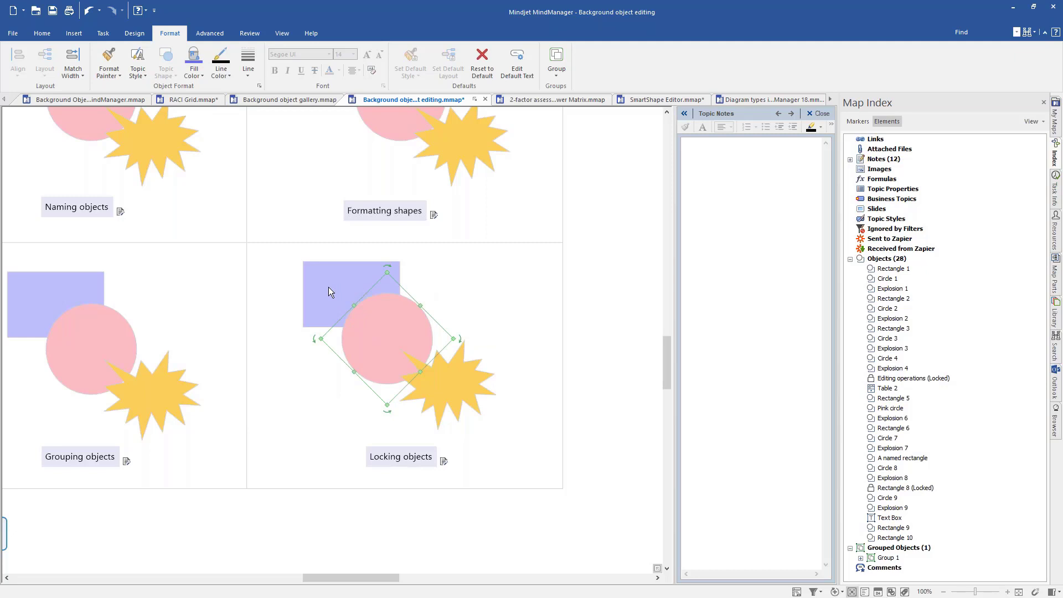
pyautogui.click(314, 340)
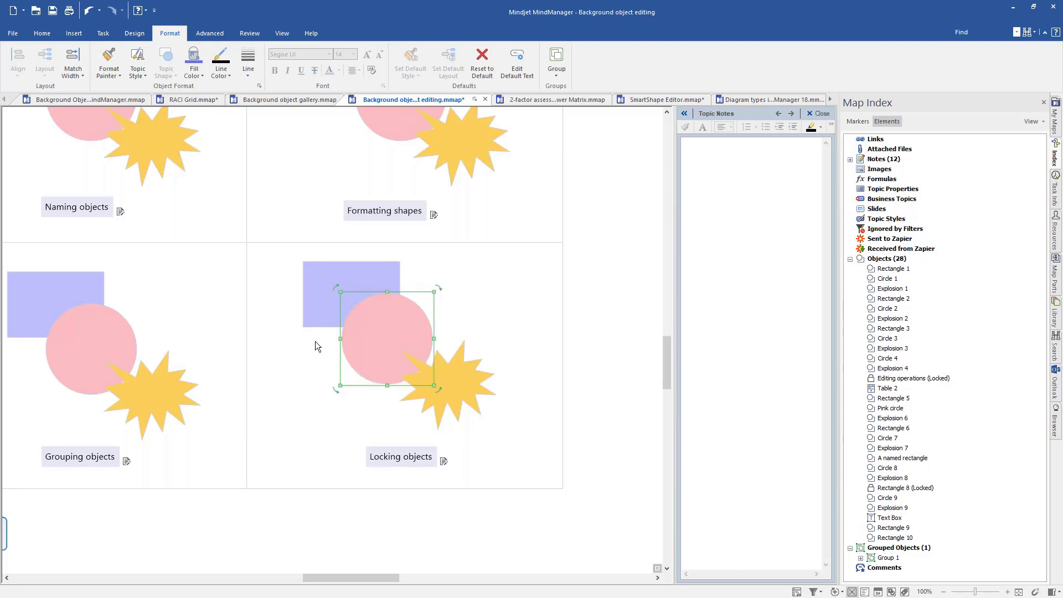
pyautogui.click(492, 289)
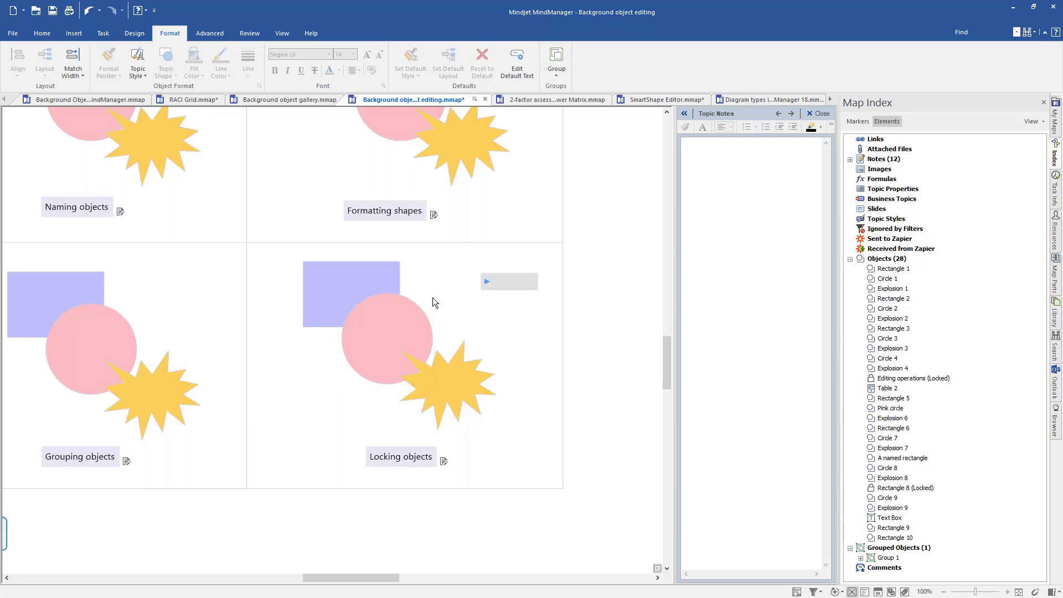
pyautogui.click(415, 311)
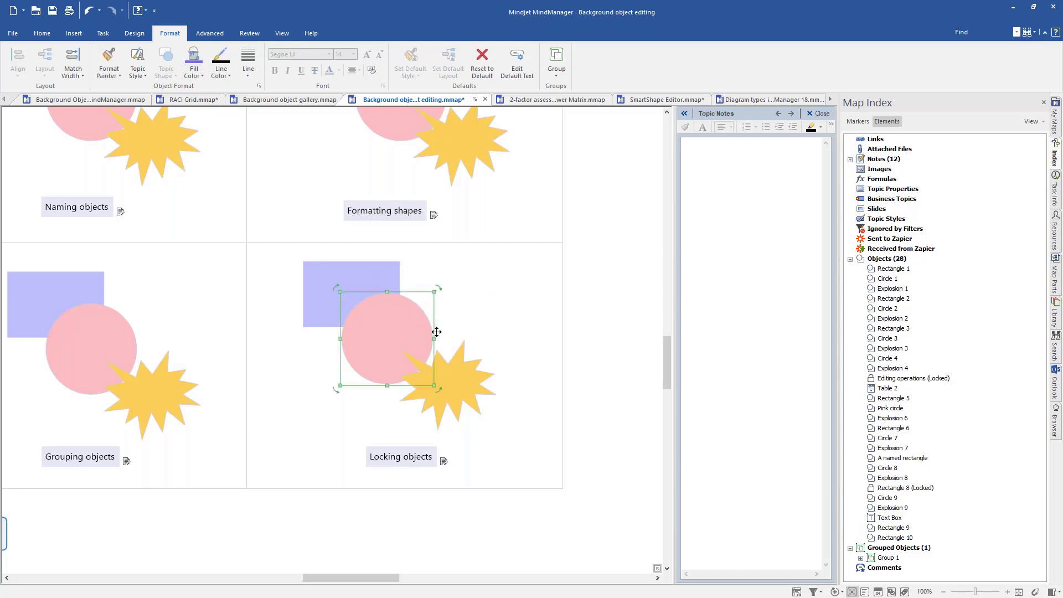
pyautogui.click(504, 318)
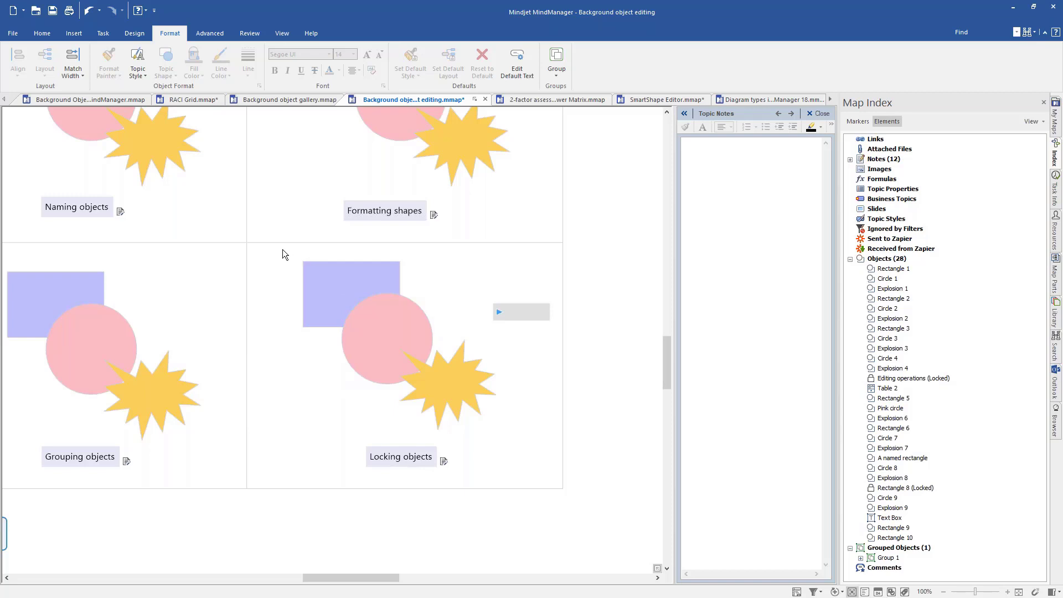
# - Select the pink circle and the explosion above "Locking objects" together and lock them
pyautogui.moveTo(290, 256); pyautogui.dragTo(536, 451)
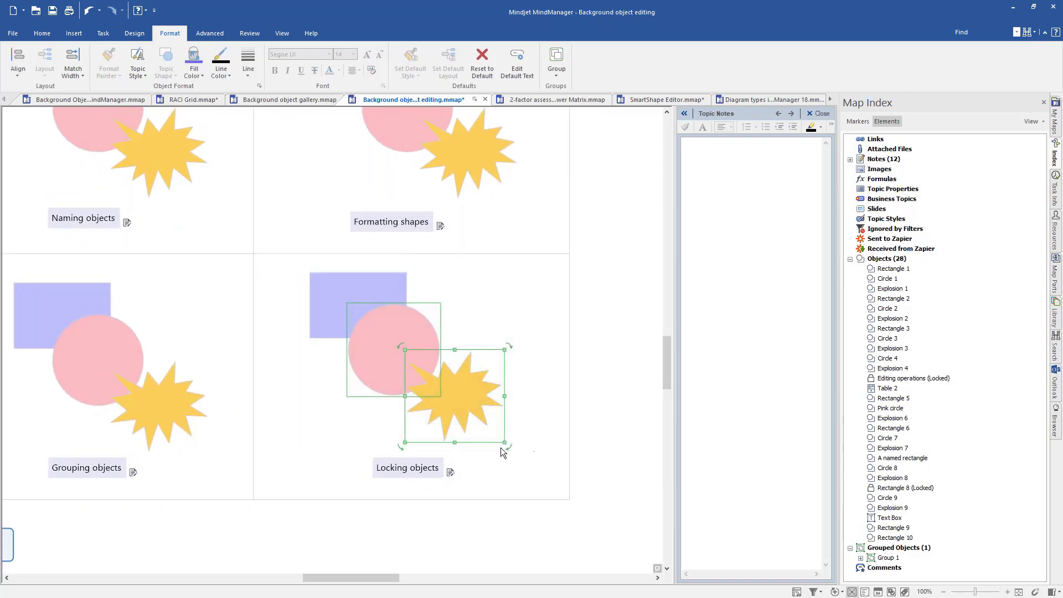
pyautogui.rightClick(479, 434)
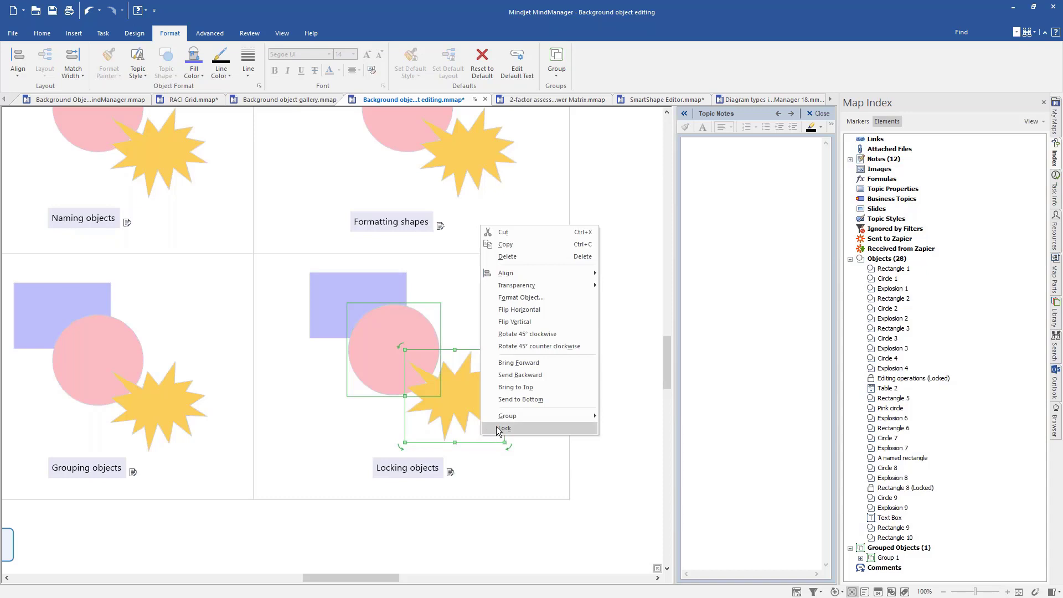
pyautogui.click(503, 428)
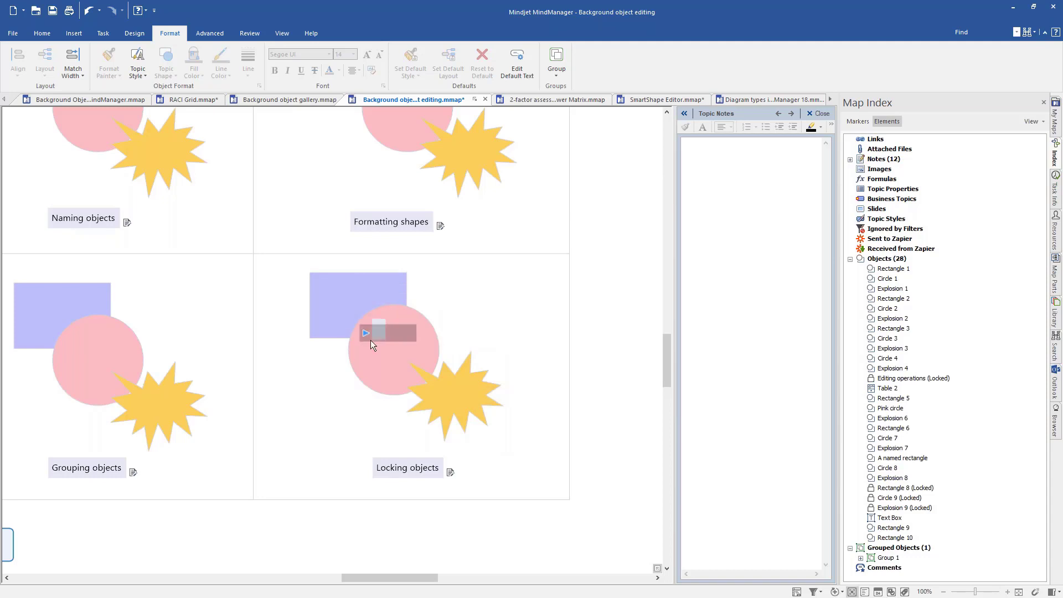
# - Add a floating topic with the text "sdfsfsd" on top of the locked circle
pyautogui.click(370, 340)
pyautogui.write('sdfsfsd')
pyautogui.press('Return')
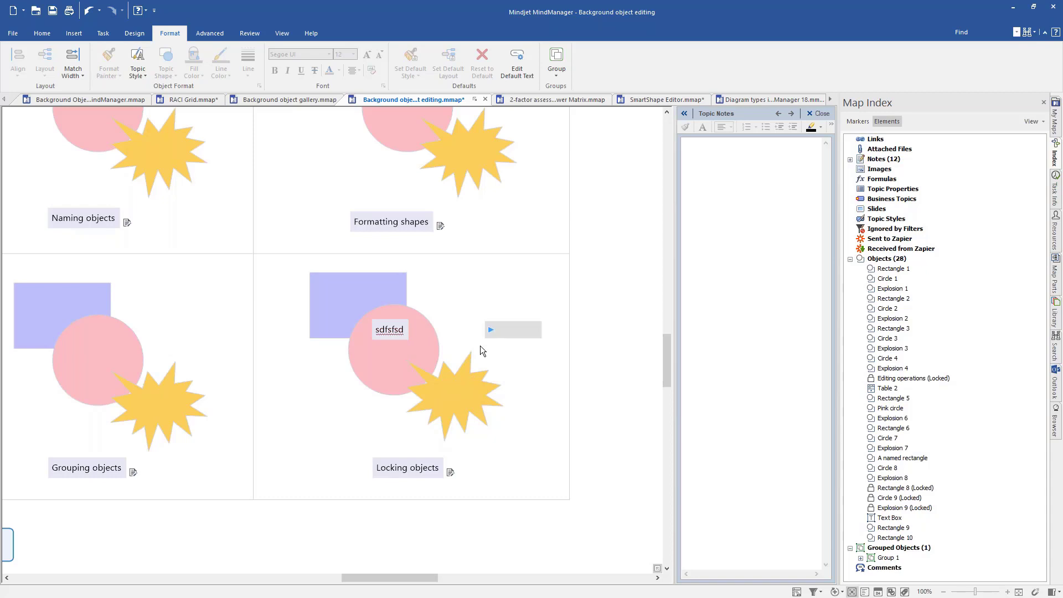
# - Read the "Locking objects" note and examine the unlock options for the locked circle and for all background objects without applying them
pyautogui.click(439, 469)
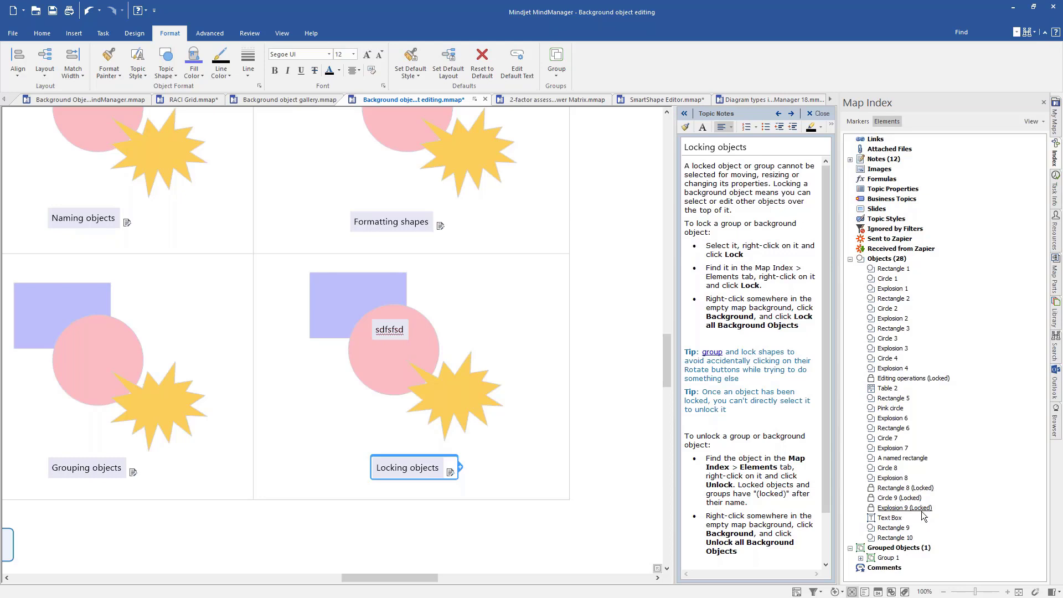
pyautogui.rightClick(907, 499)
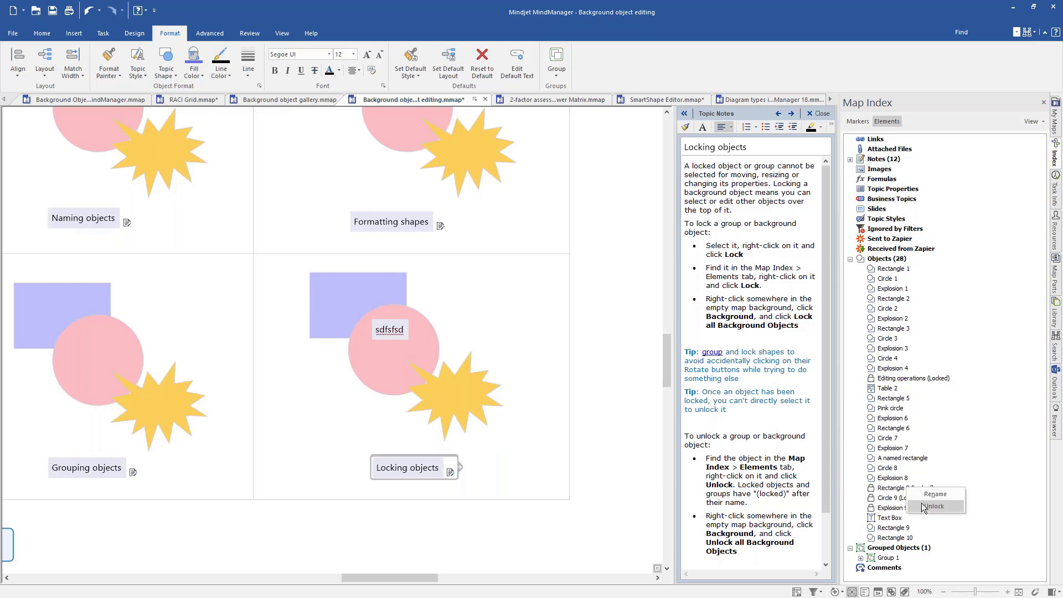
pyautogui.click(610, 508)
pyautogui.rightClick(527, 532)
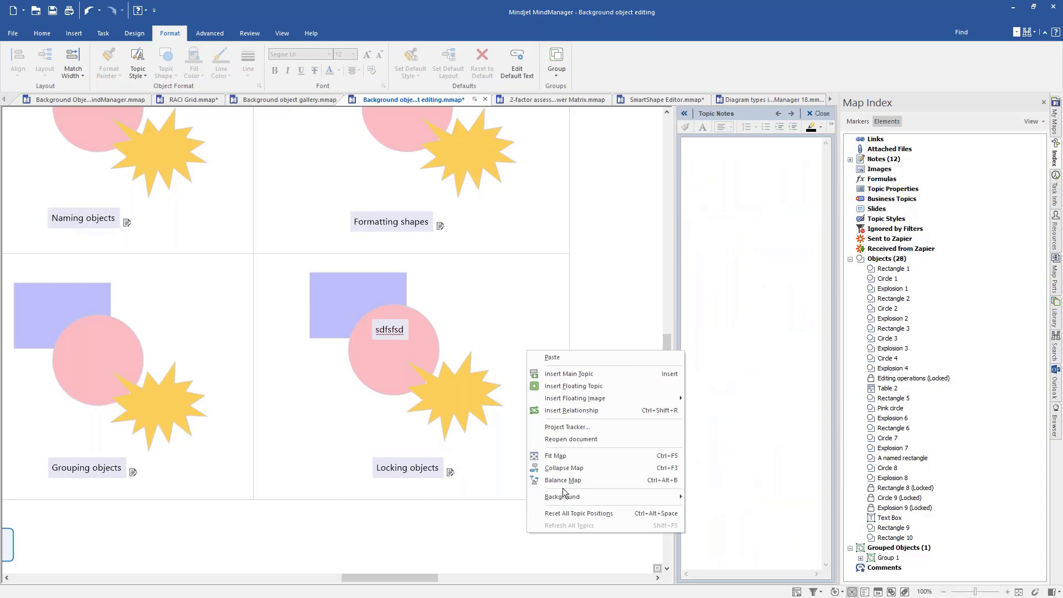
pyautogui.moveTo(565, 496)
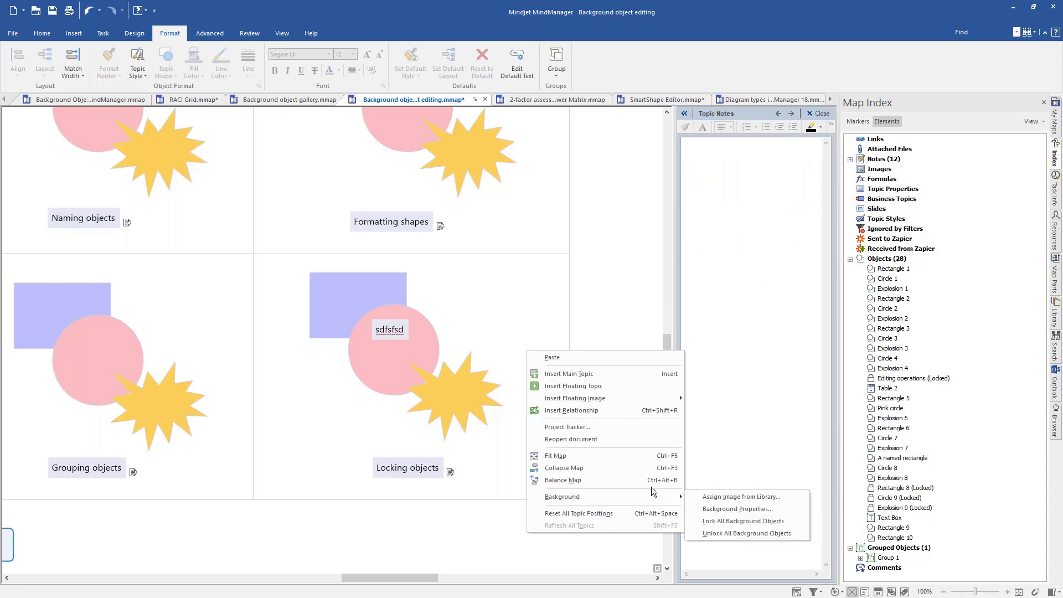
pyautogui.moveTo(682, 496)
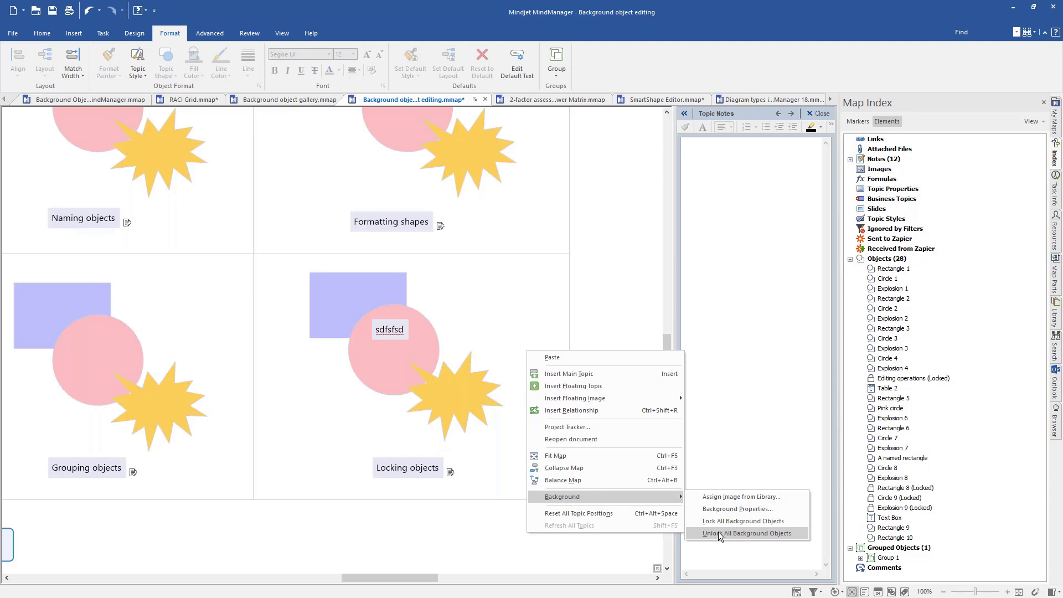
pyautogui.click(504, 544)
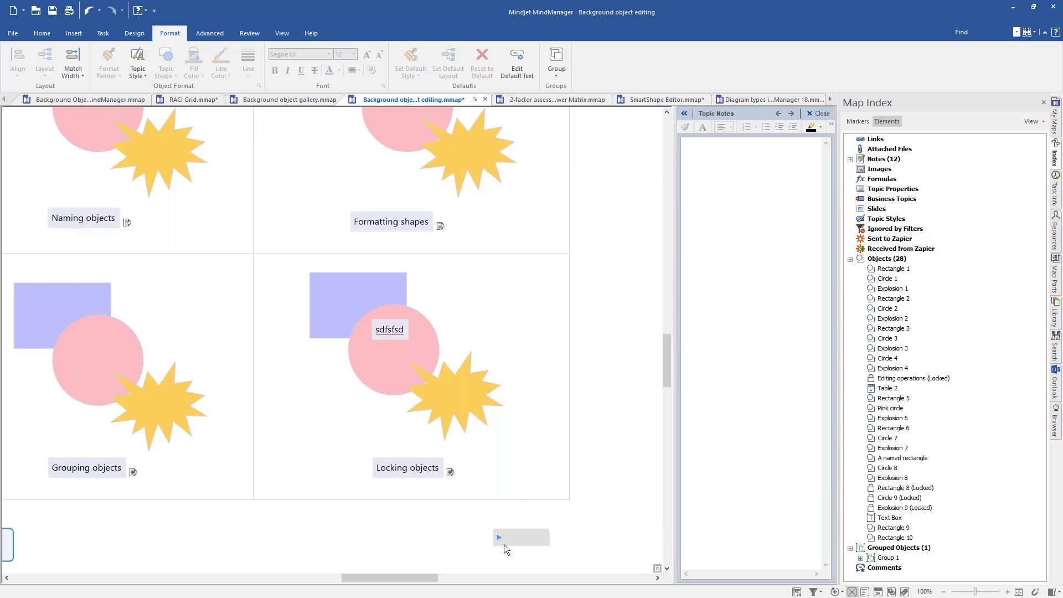
# - Return to the "Background Objects in MindManager" map and expand the "Spell checking" branch with its subtopics
pyautogui.click(109, 98)
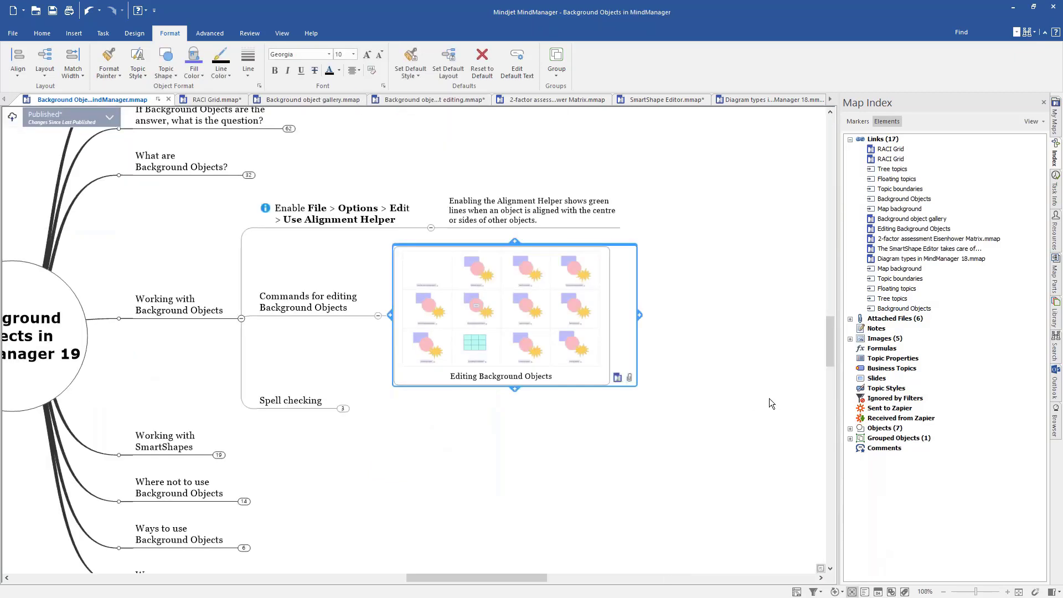
pyautogui.click(343, 409)
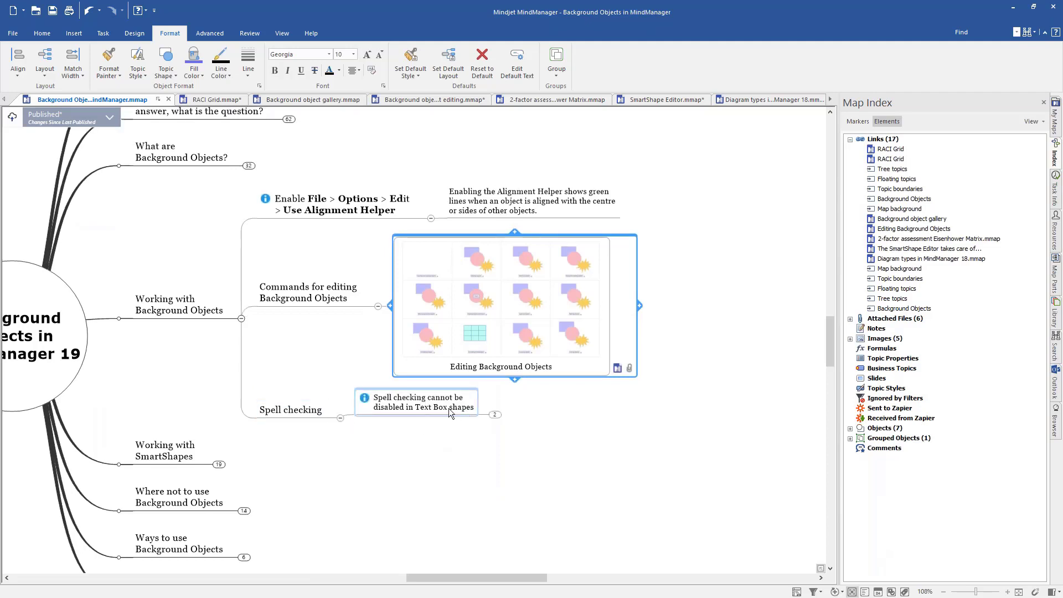
pyautogui.click(494, 415)
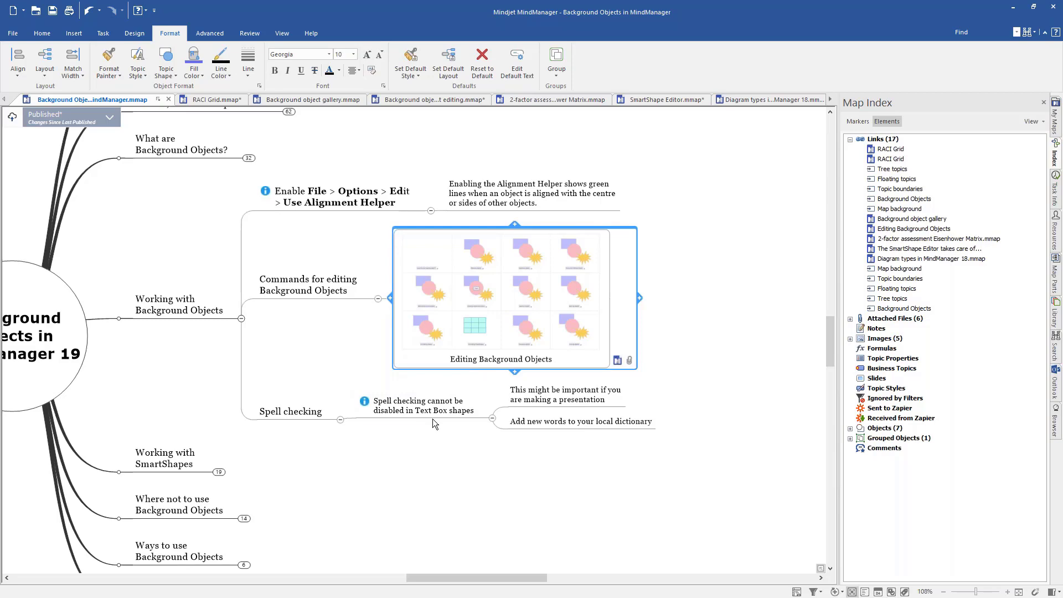
# - Expand "Working with SmartShapes" and all subtopics of its "Mixing Background Objects and Floating Topics" branch
pyautogui.moveTo(403, 425); pyautogui.dragTo(501, 342)
pyautogui.click(284, 380)
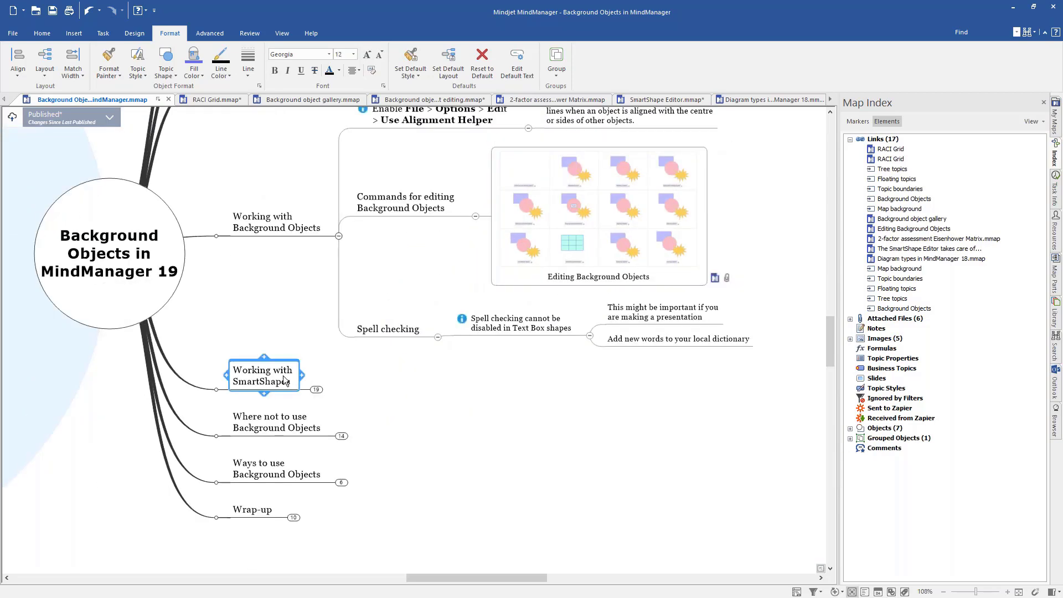
pyautogui.click(316, 389)
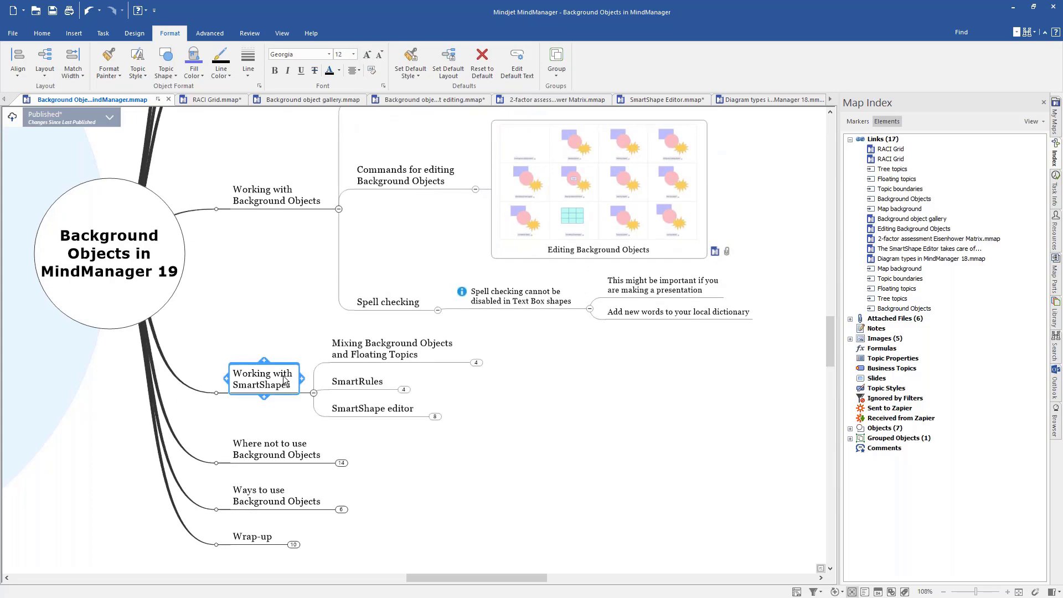
pyautogui.click(379, 353)
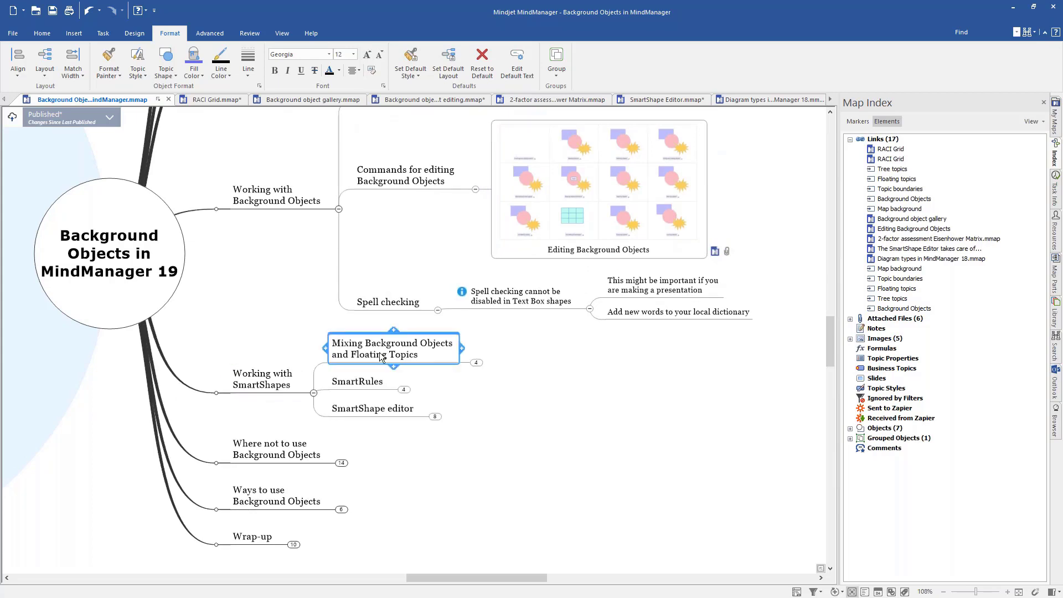
pyautogui.hotkey('ctrl', 'd')
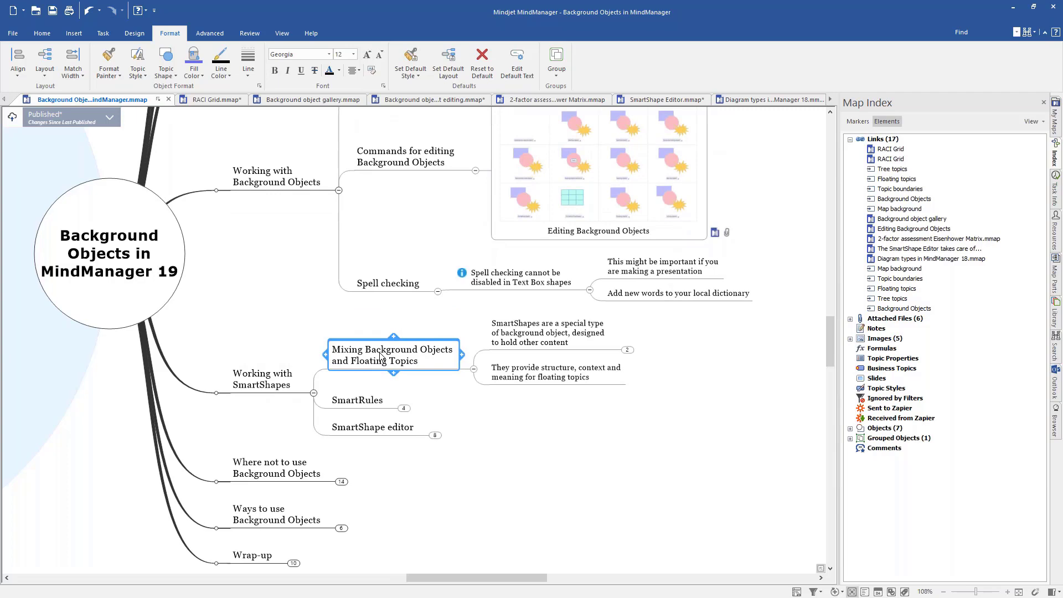
pyautogui.click(628, 349)
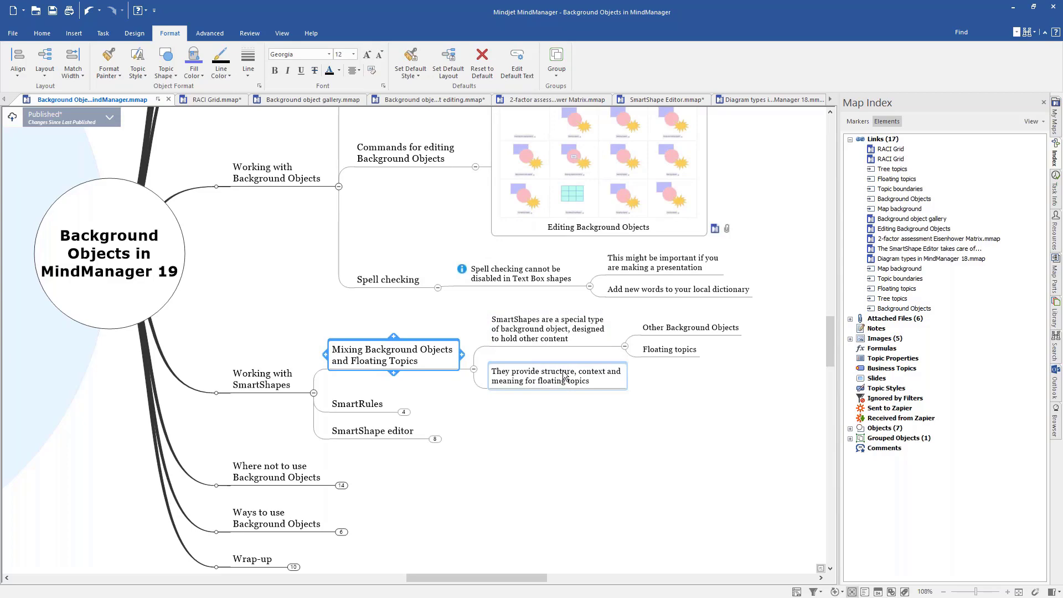
# - Expand the "SmartRules" branch and the subtopics about configuring rules to apply mark-up to floating topics
pyautogui.moveTo(744, 176); pyautogui.dragTo(752, 238)
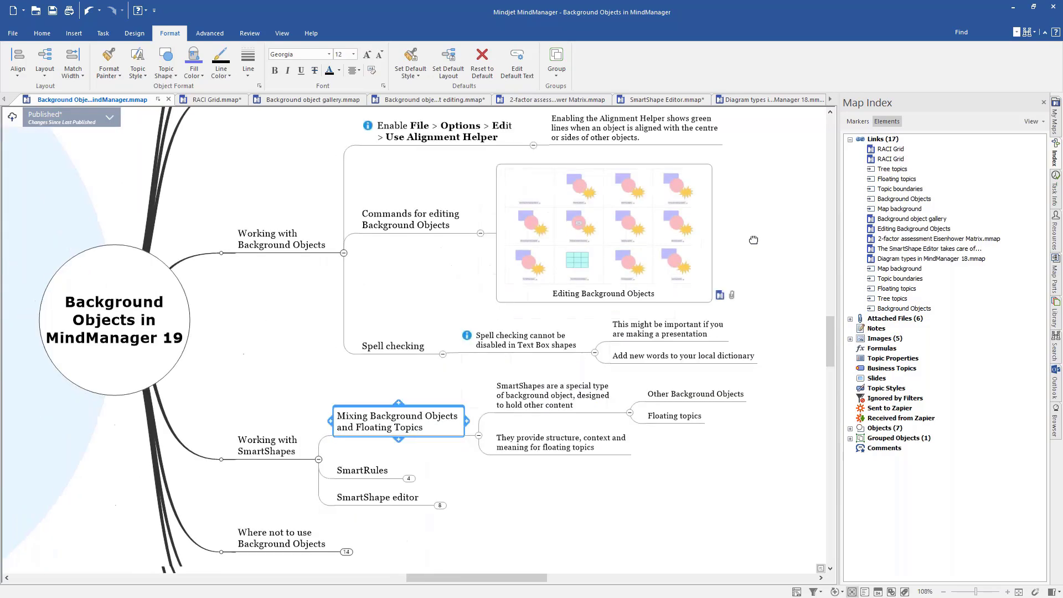
pyautogui.click(412, 476)
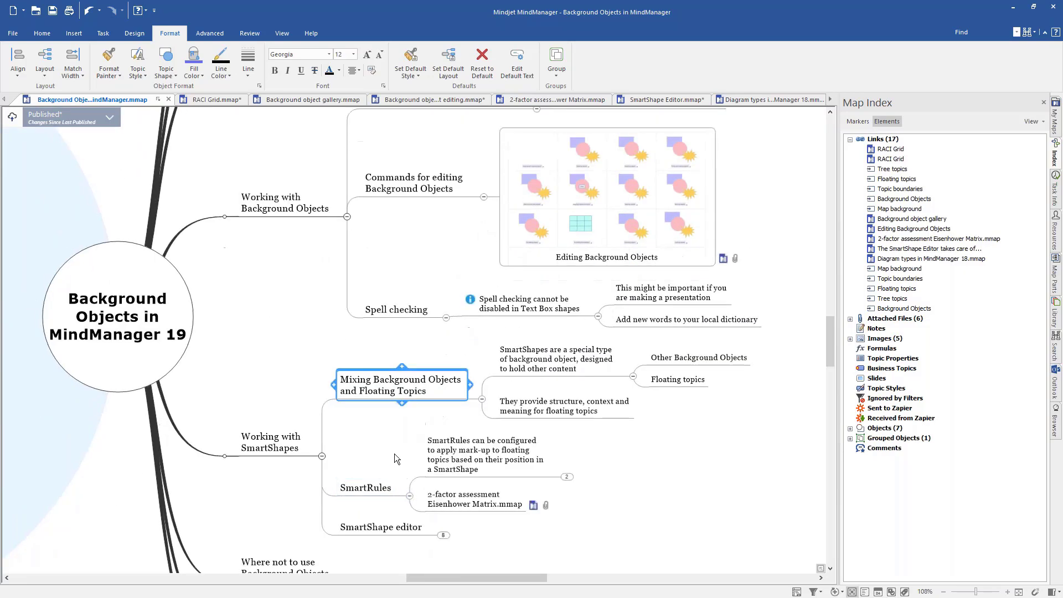
pyautogui.moveTo(389, 447); pyautogui.dragTo(369, 367)
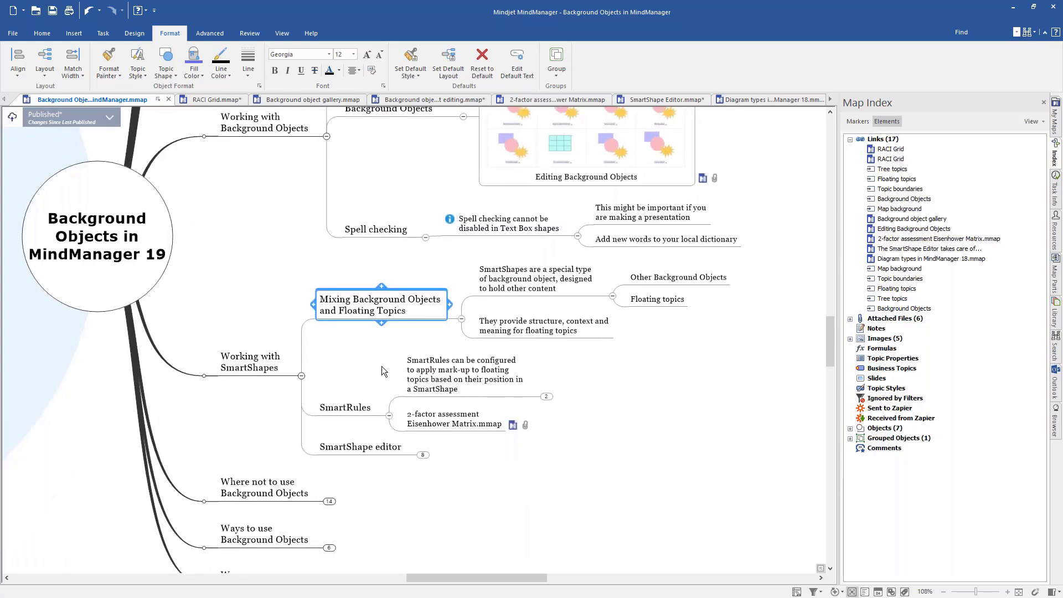
pyautogui.click(547, 396)
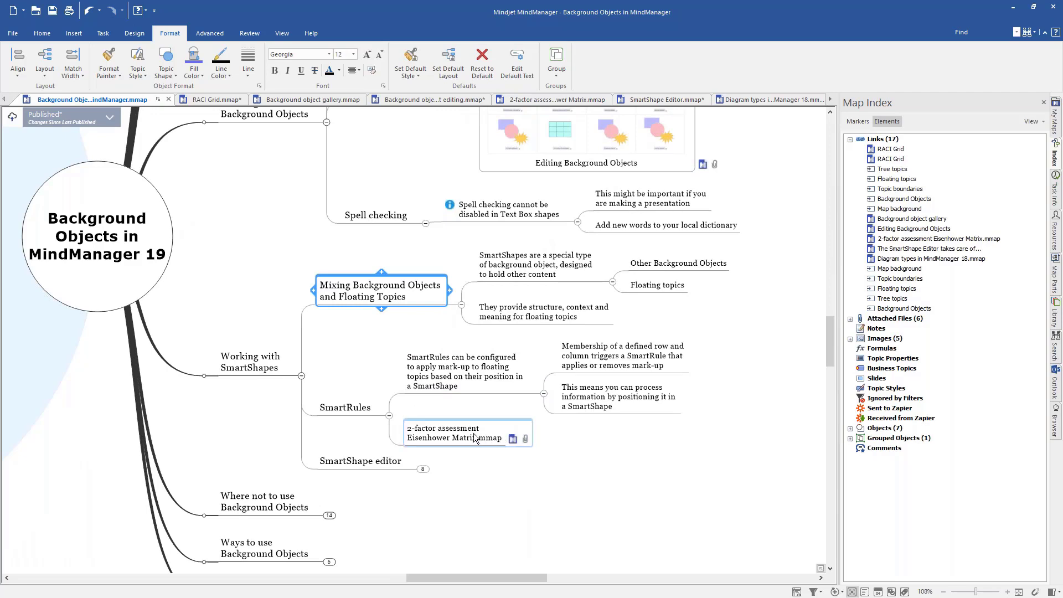
# - Open the linked "2-factor assessment Eisenhower Matrix" map and bring its matrix into view
pyautogui.click(513, 438)
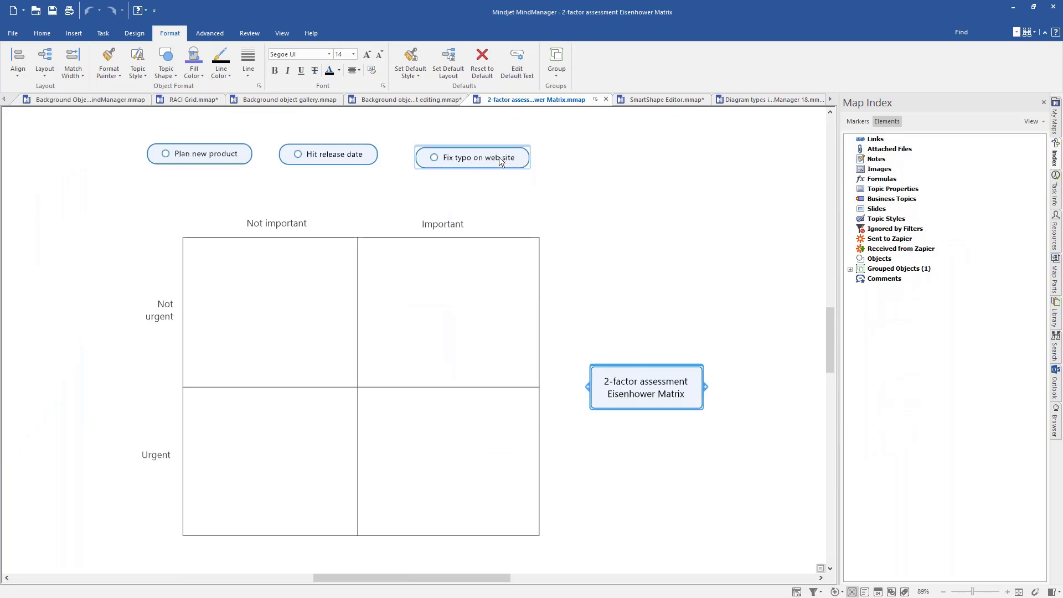
pyautogui.moveTo(626, 205); pyautogui.dragTo(636, 194)
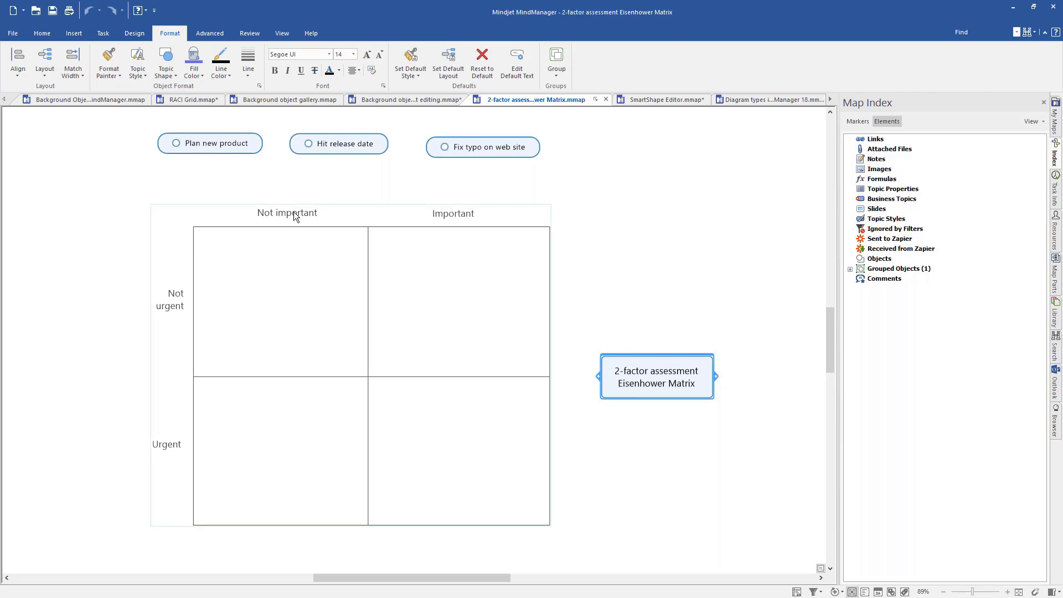
# - Move "Plan new product" into the Not important/Not urgent cell, "Fix typo on web site" into Important/Not urgent, and "Hit release date" into Important/Urgent
pyautogui.click(215, 142)
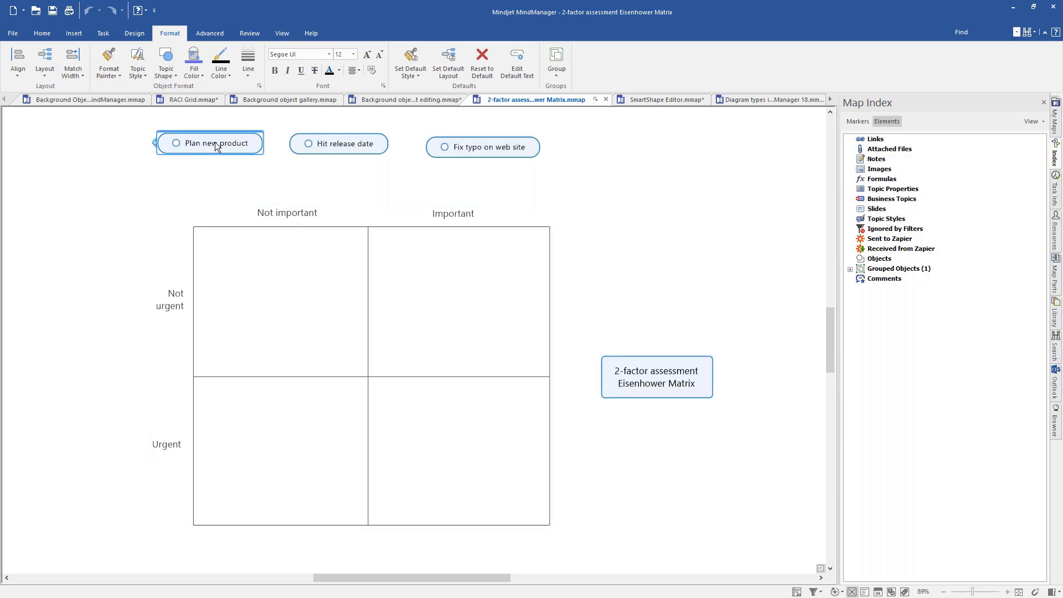
pyautogui.moveTo(216, 145); pyautogui.dragTo(287, 299)
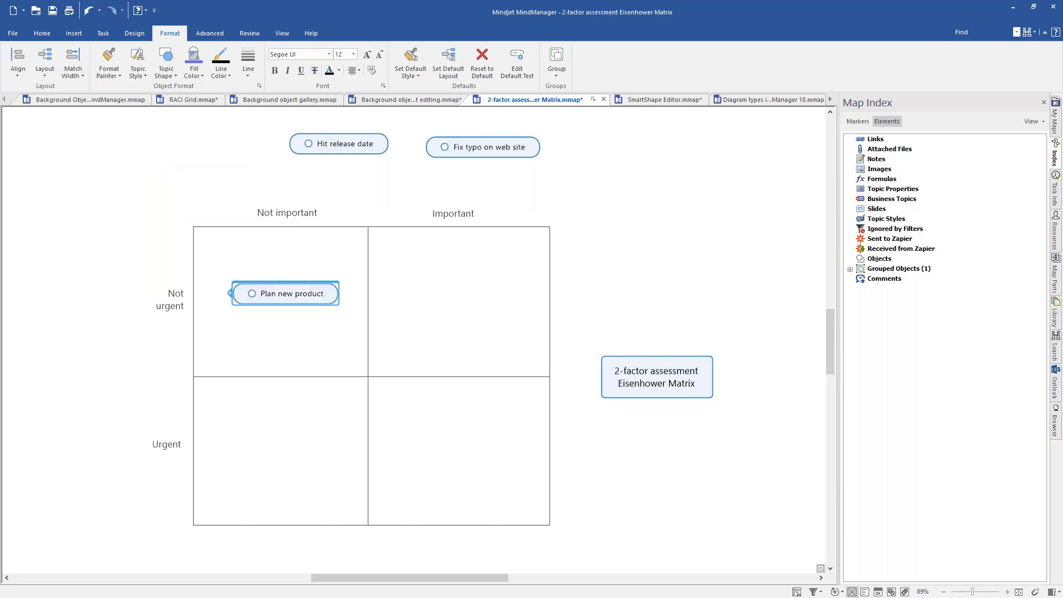
pyautogui.moveTo(474, 145); pyautogui.dragTo(474, 293)
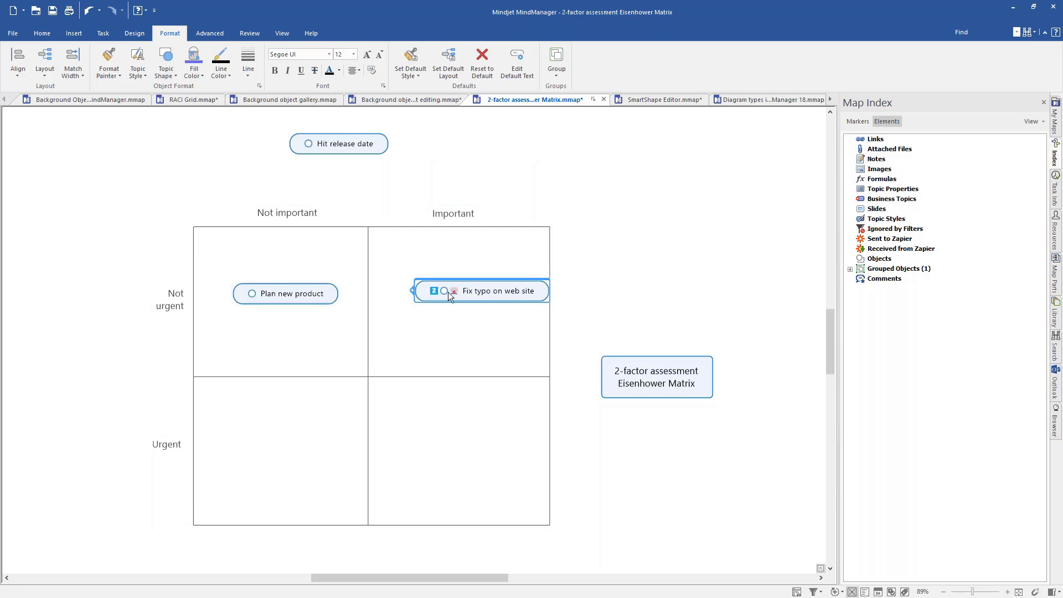
pyautogui.moveTo(351, 142); pyautogui.dragTo(455, 451)
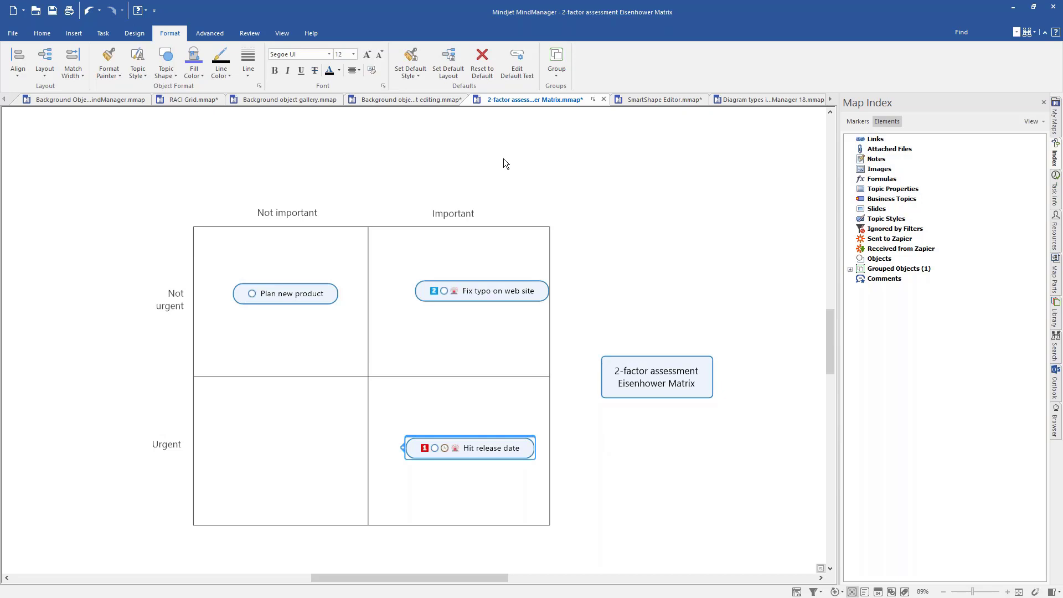
# - Return to the "Background Objects in MindManager" map, expand its "SmartShape editor" branch and open the linked SmartShape Editor map
pyautogui.click(88, 97)
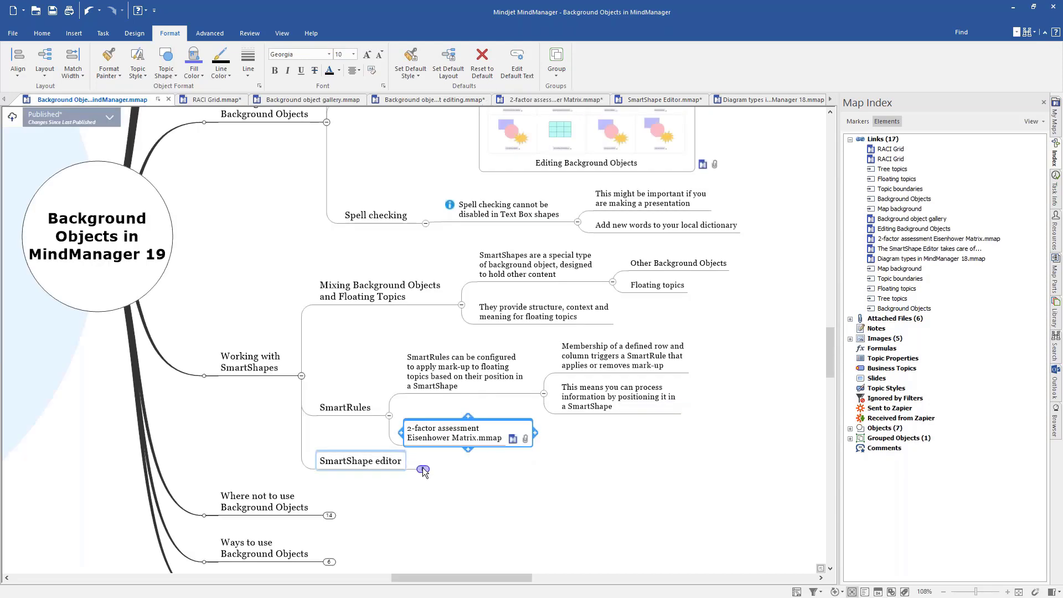
pyautogui.click(423, 469)
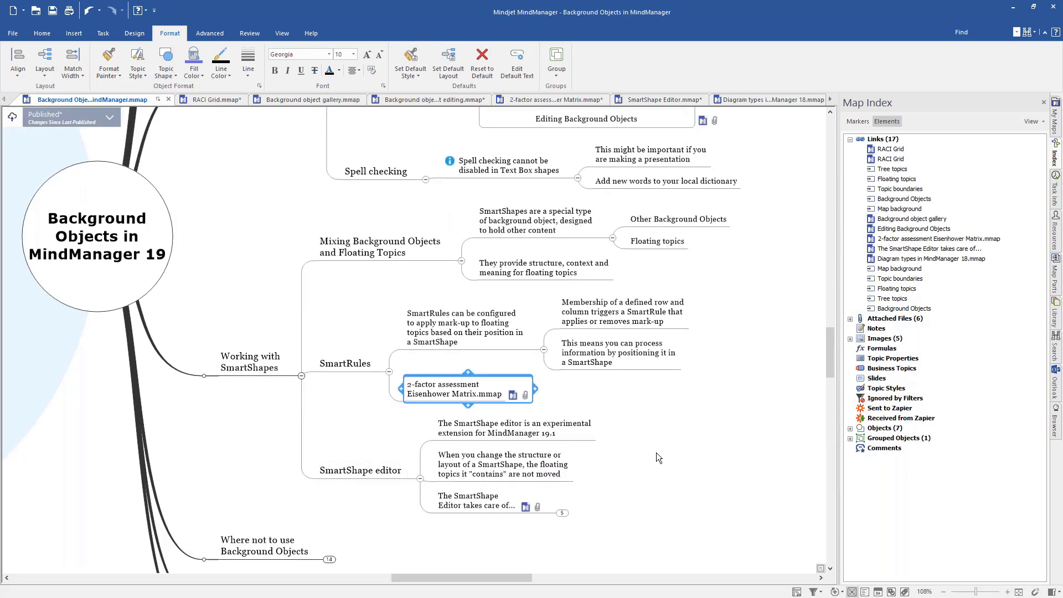
pyautogui.moveTo(655, 457); pyautogui.dragTo(551, 391)
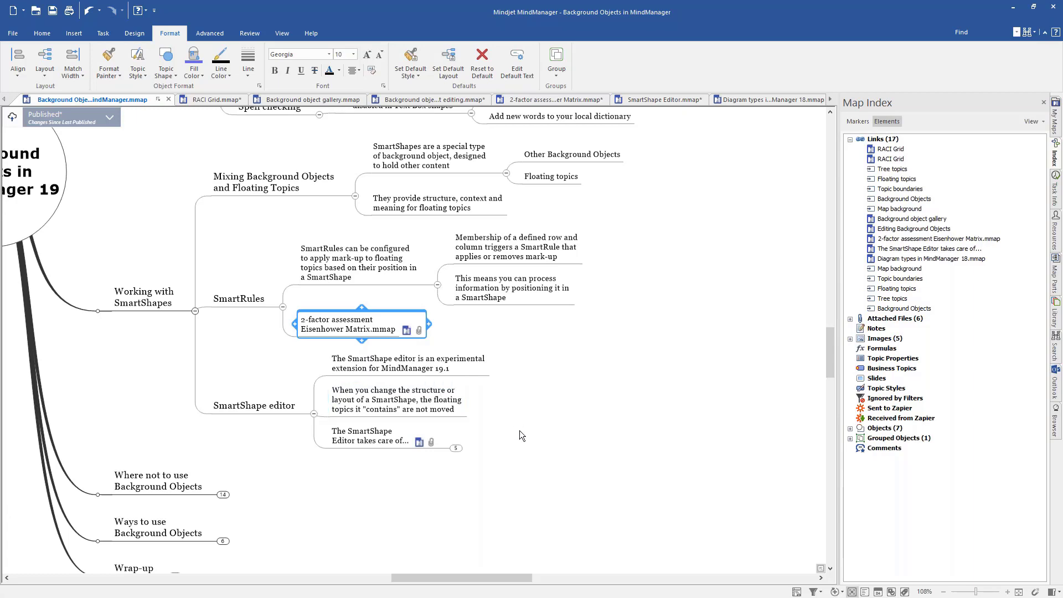
pyautogui.click(370, 441)
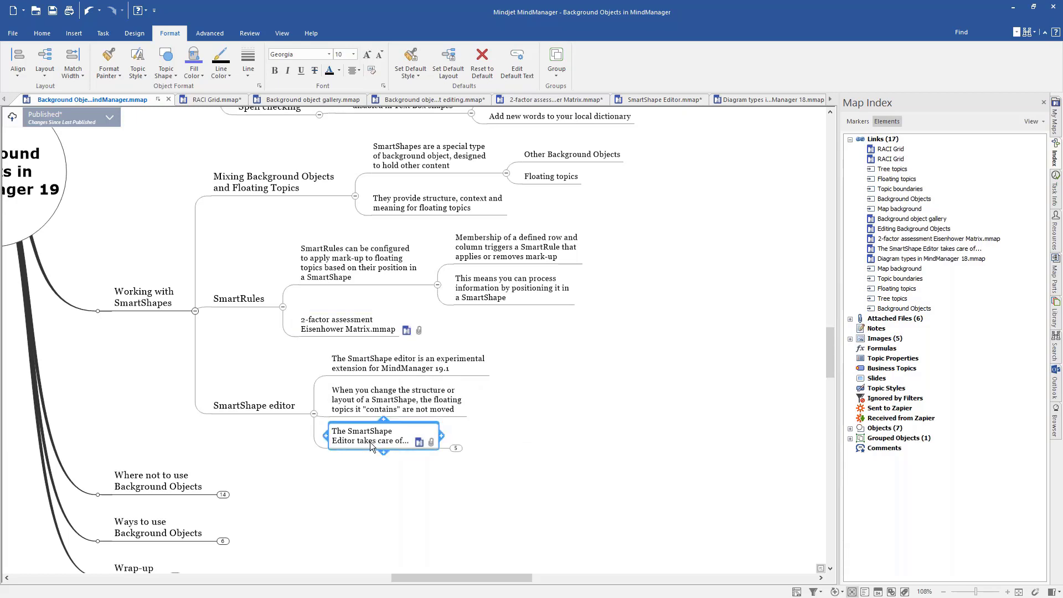
pyautogui.click(419, 444)
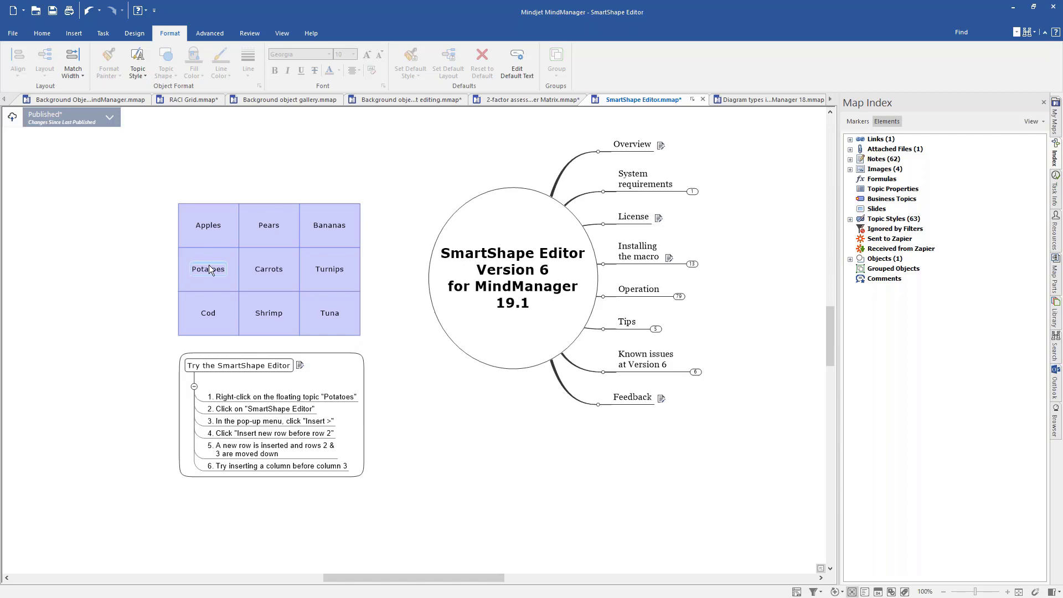
# - Run the SmartShape Editor on the "Apples" topic, accept its command update, and insert a new row between the Apples and Potatoes rows
pyautogui.rightClick(205, 224)
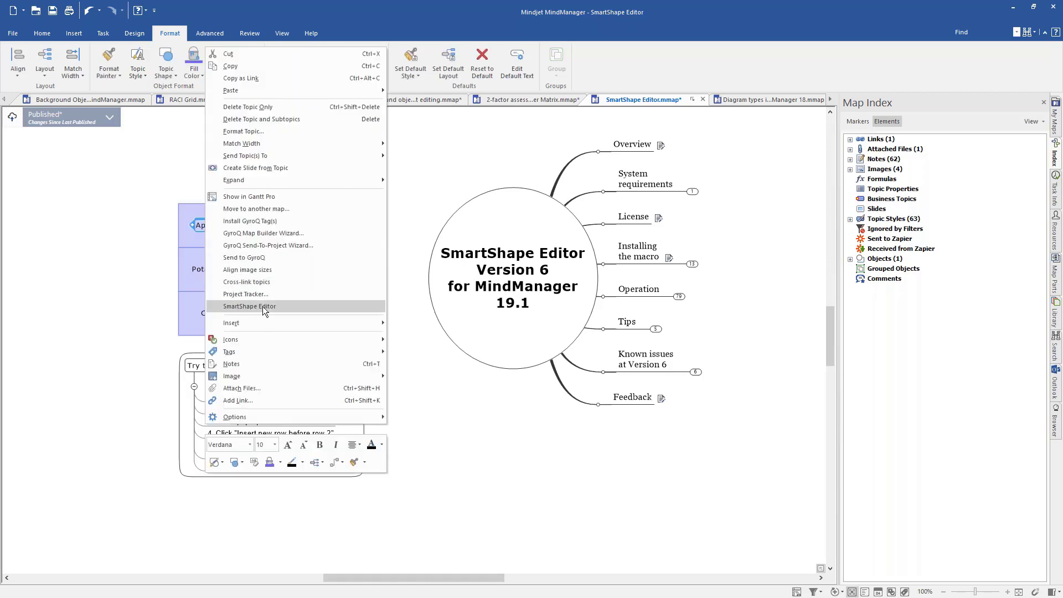
pyautogui.click(262, 307)
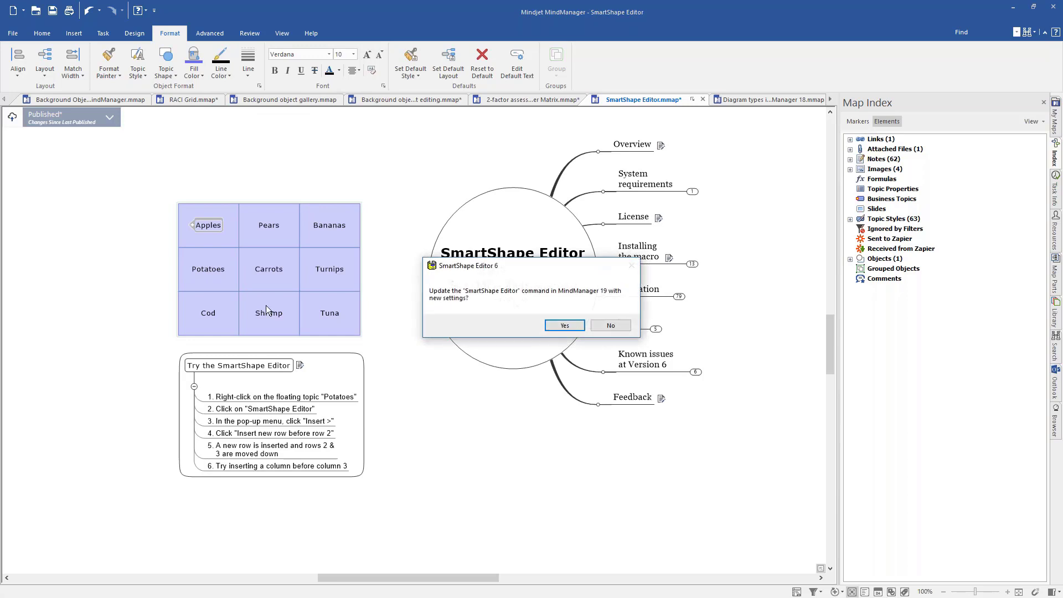
pyautogui.click(561, 326)
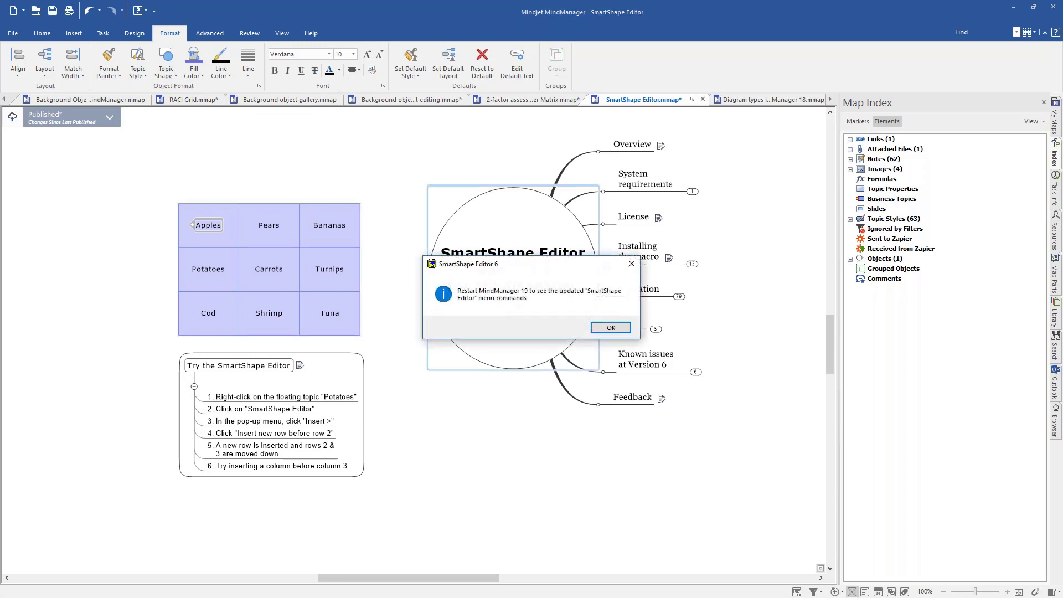
pyautogui.click(609, 327)
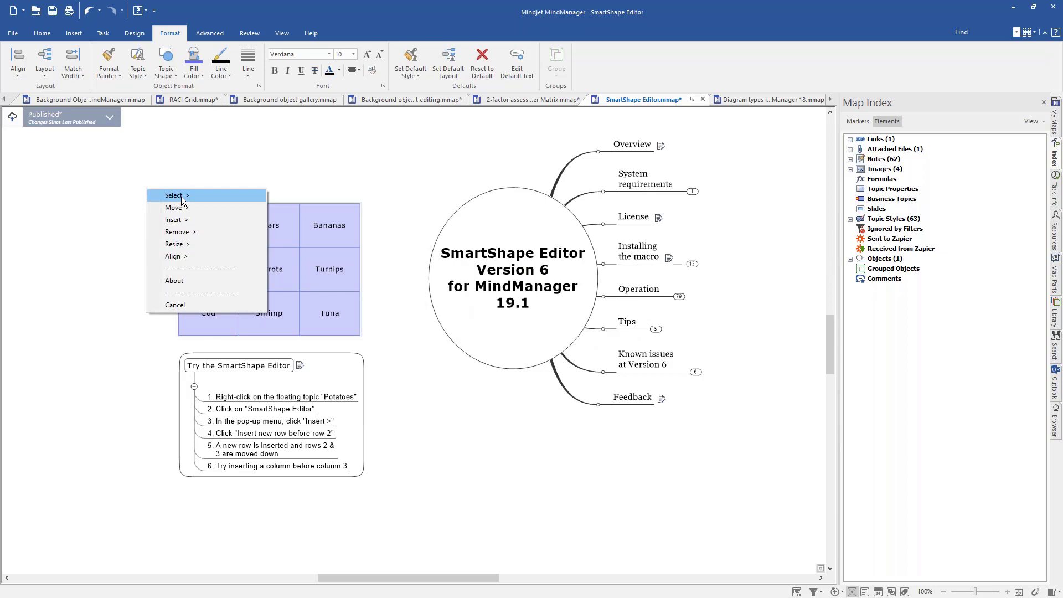
pyautogui.click(189, 221)
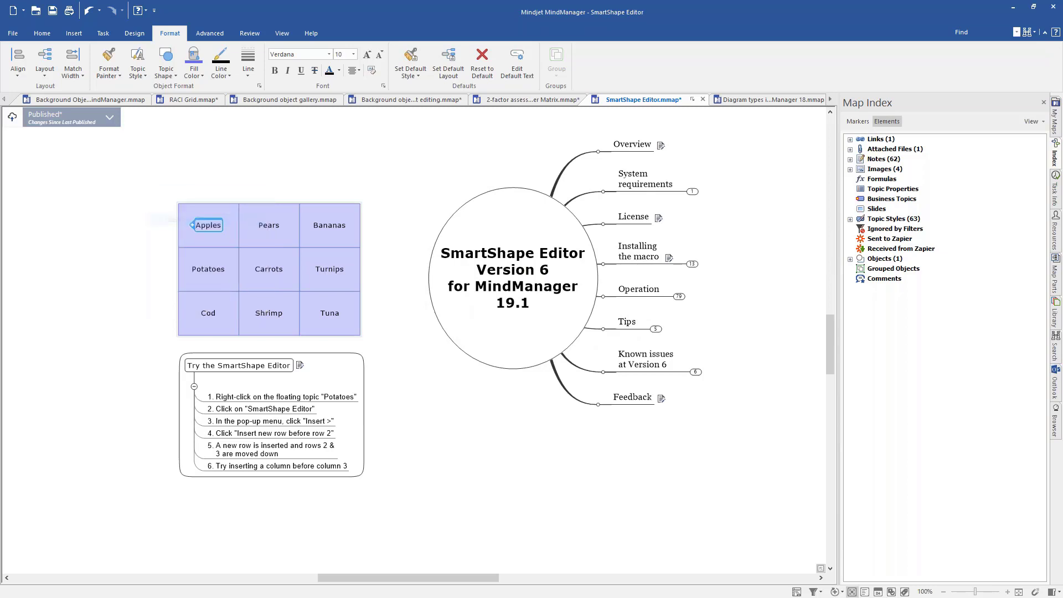
pyautogui.click(220, 238)
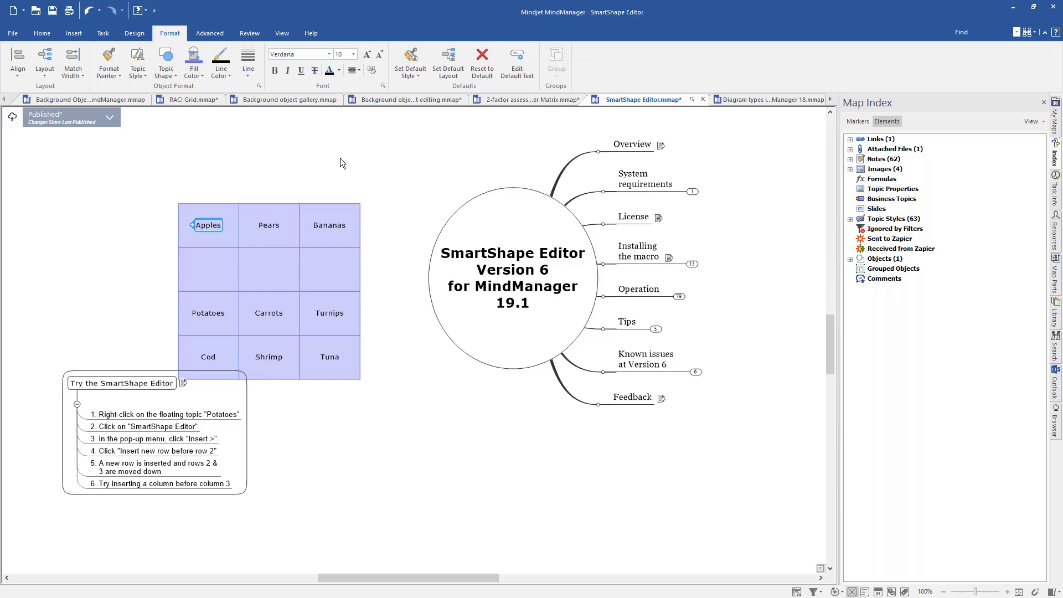
# - Return to the "Background Objects in MindManager" map and expand the topic "The SmartShape Editor takes care of..."
pyautogui.click(119, 97)
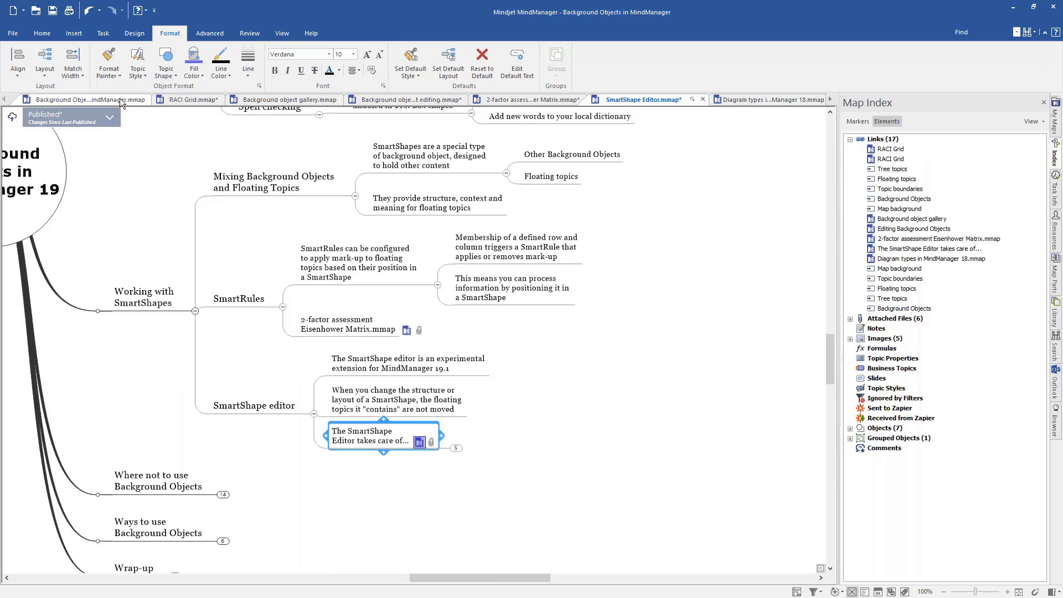
pyautogui.click(457, 449)
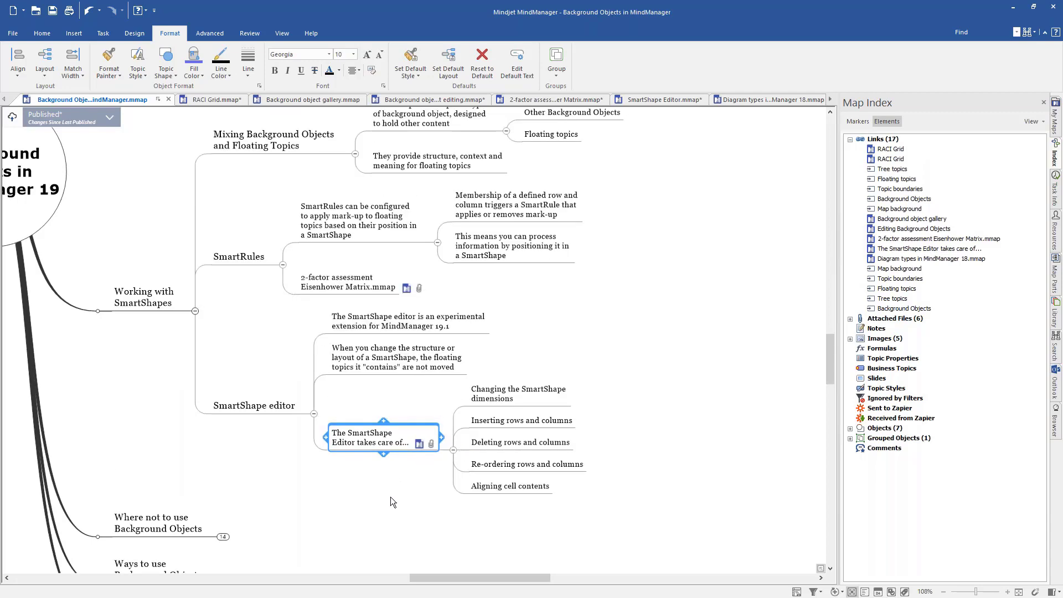
pyautogui.moveTo(390, 496); pyautogui.dragTo(377, 420)
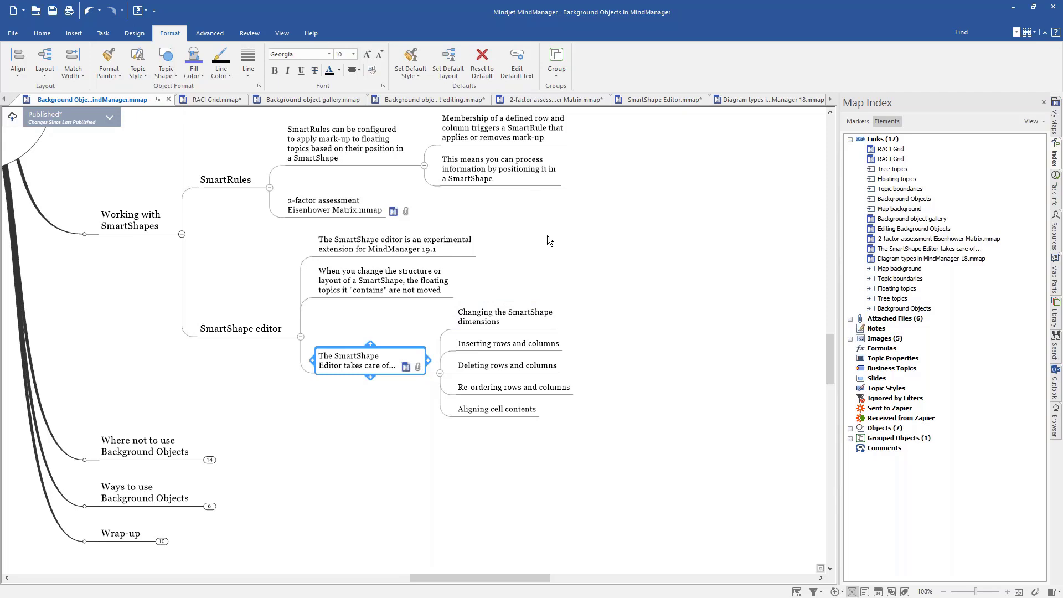
# - Expand the "Where not to use Background Objects" branch and the subtopics of all four of its topics
pyautogui.click(149, 451)
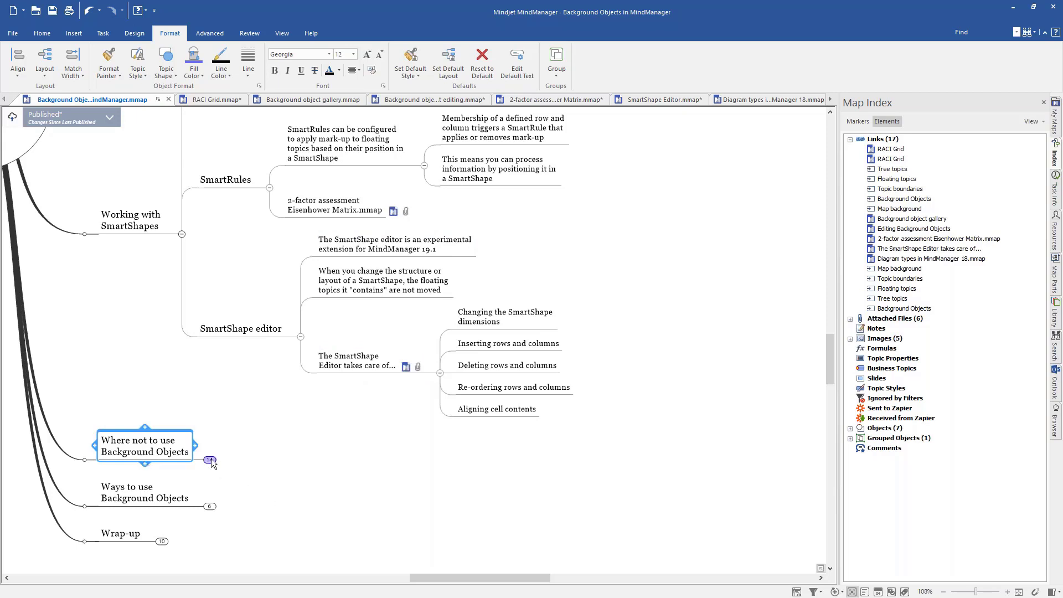
pyautogui.click(209, 460)
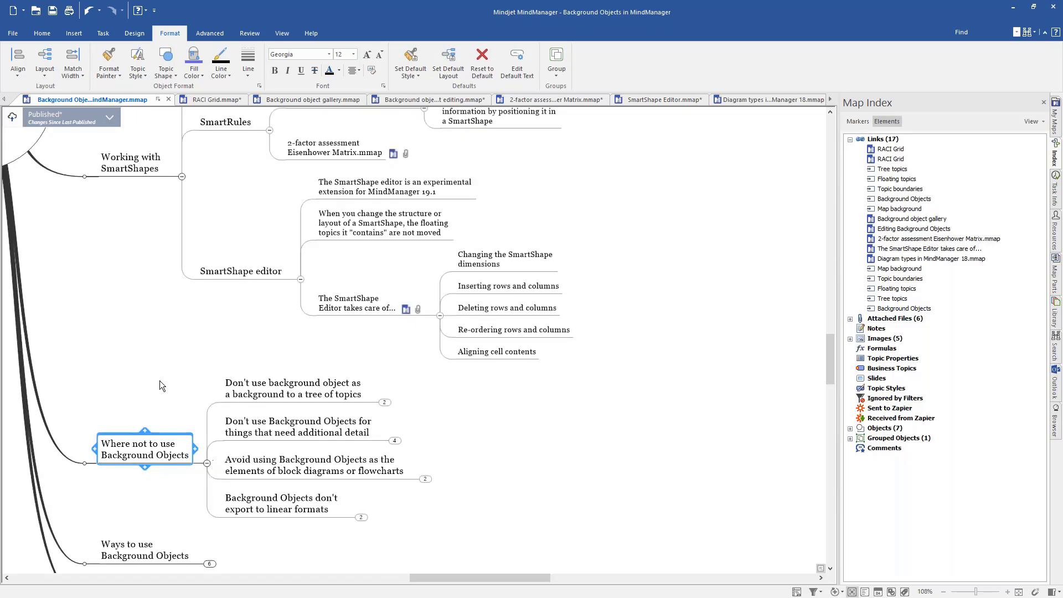
pyautogui.moveTo(159, 385); pyautogui.dragTo(268, 330)
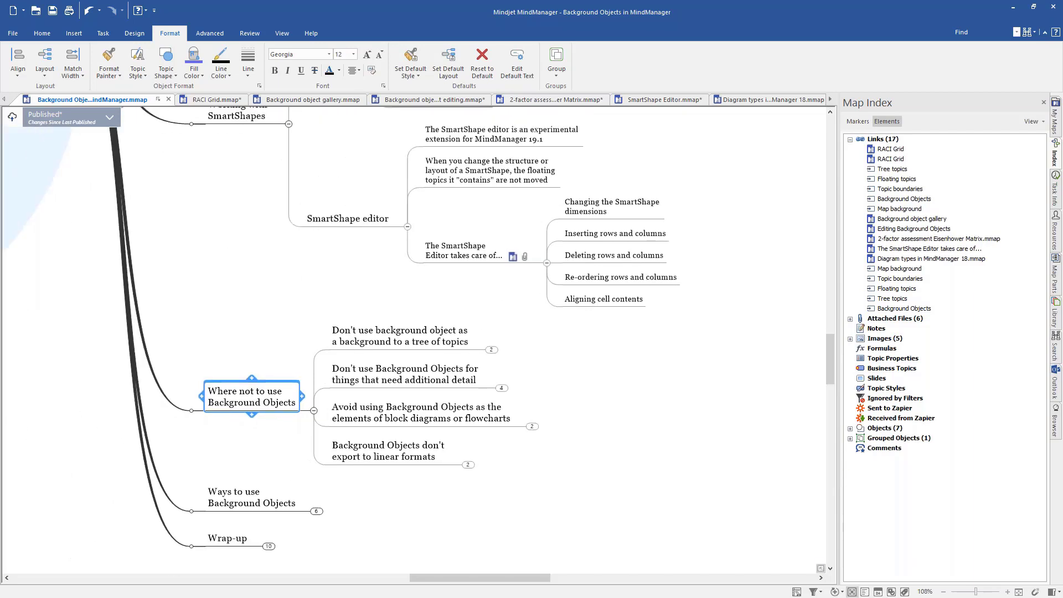
pyautogui.click(490, 349)
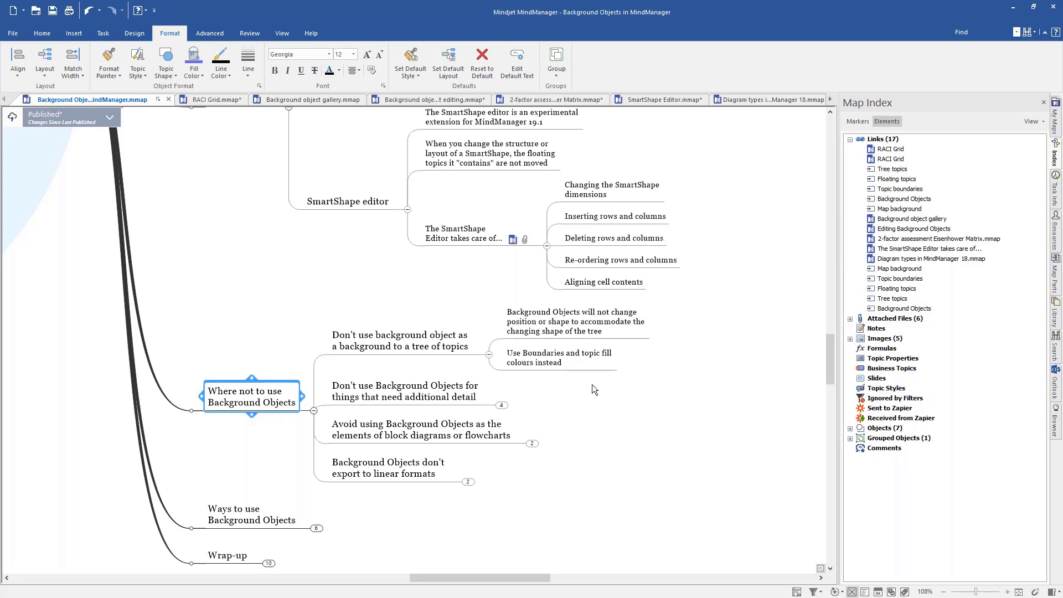
pyautogui.click(503, 406)
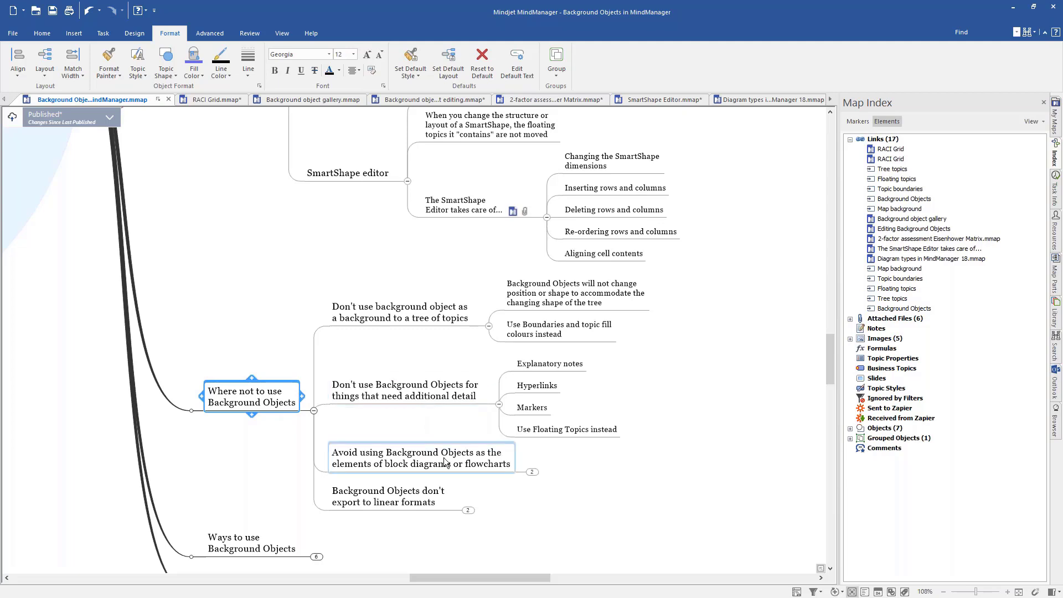
pyautogui.click(532, 472)
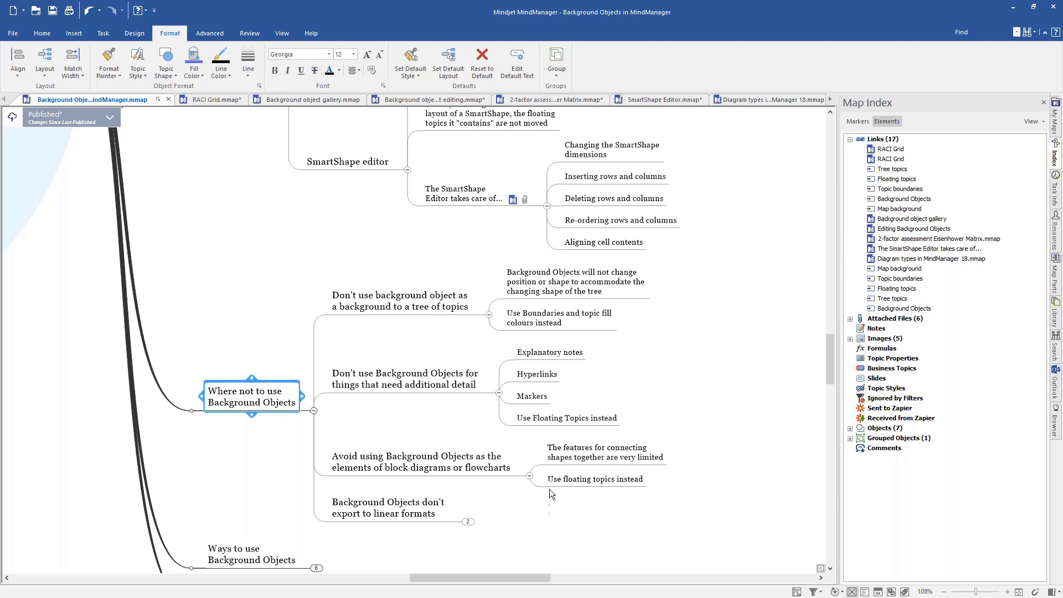
pyautogui.click(571, 460)
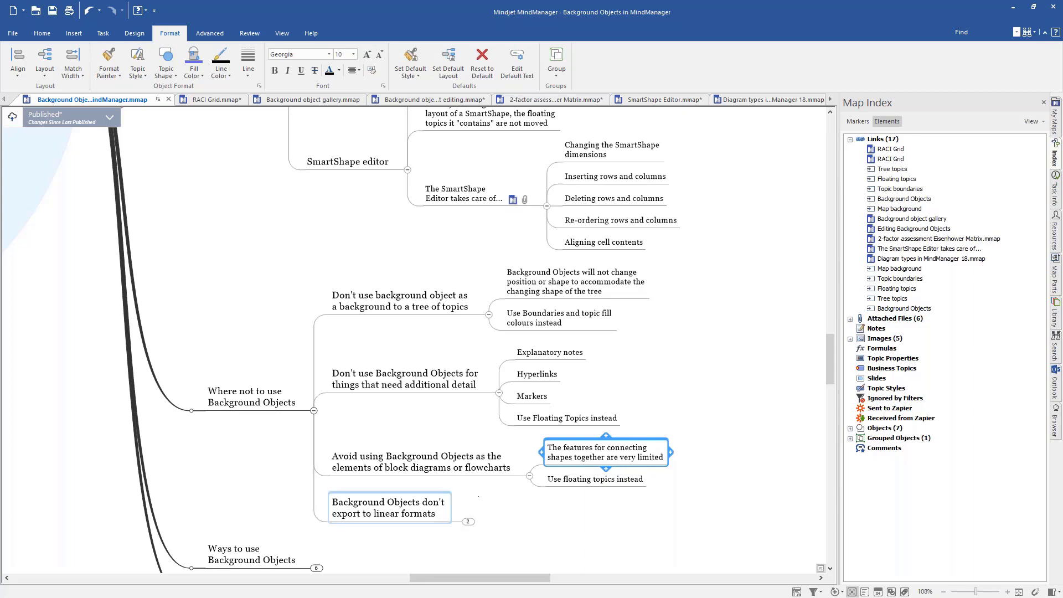
pyautogui.click(468, 522)
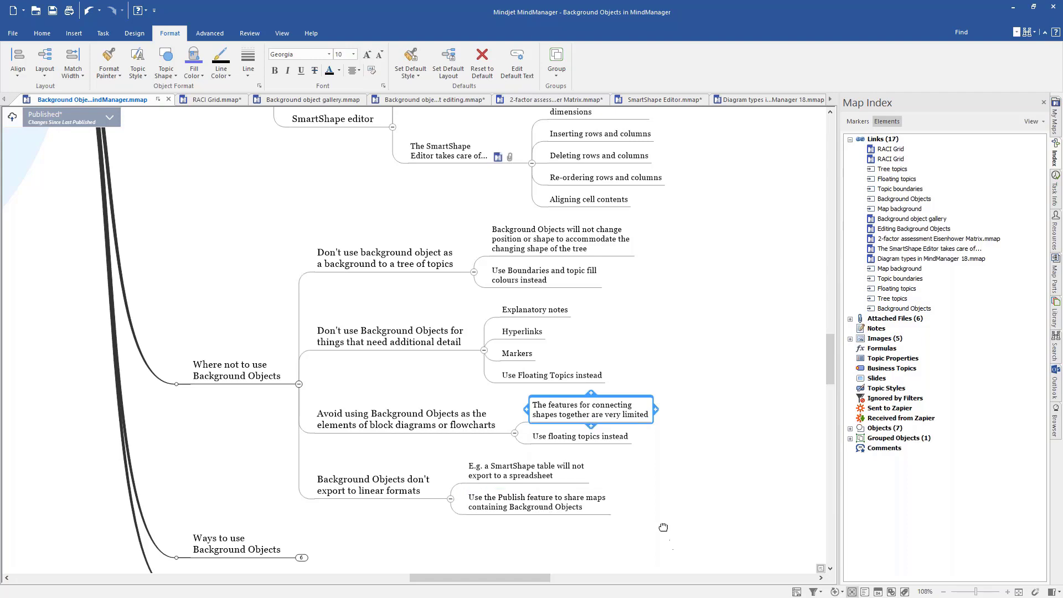
# - Expand the "Ways to use Background Objects" branch by two levels, showing the subtopics of "SmartShapes" and "Navigational aids"
pyautogui.moveTo(663, 527); pyautogui.dragTo(602, 375)
pyautogui.click(180, 396)
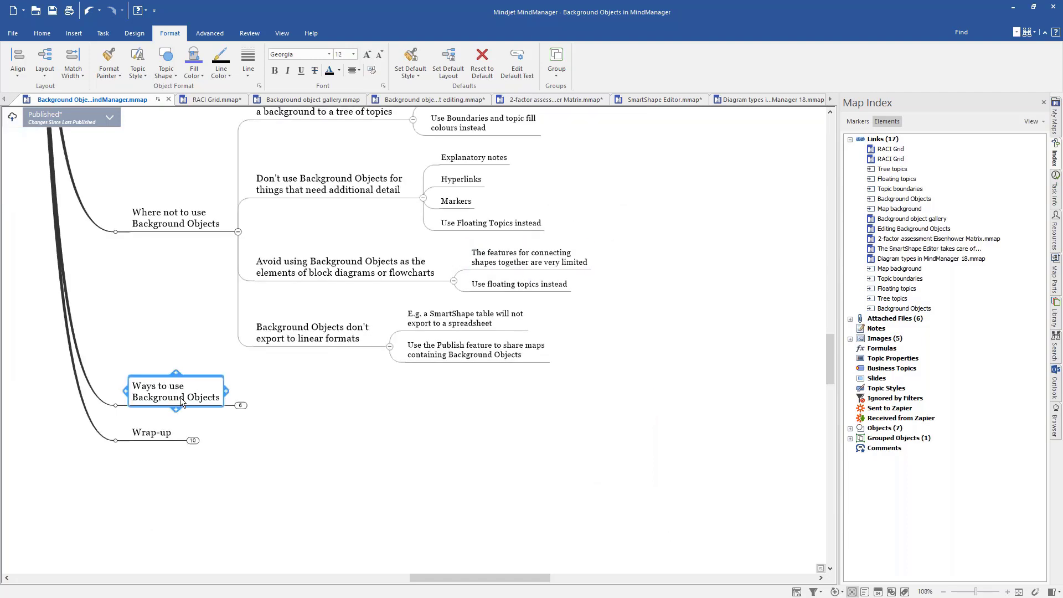
pyautogui.hotkey('ctrl', 'd')
pyautogui.hotkey('ctrl', 'd')
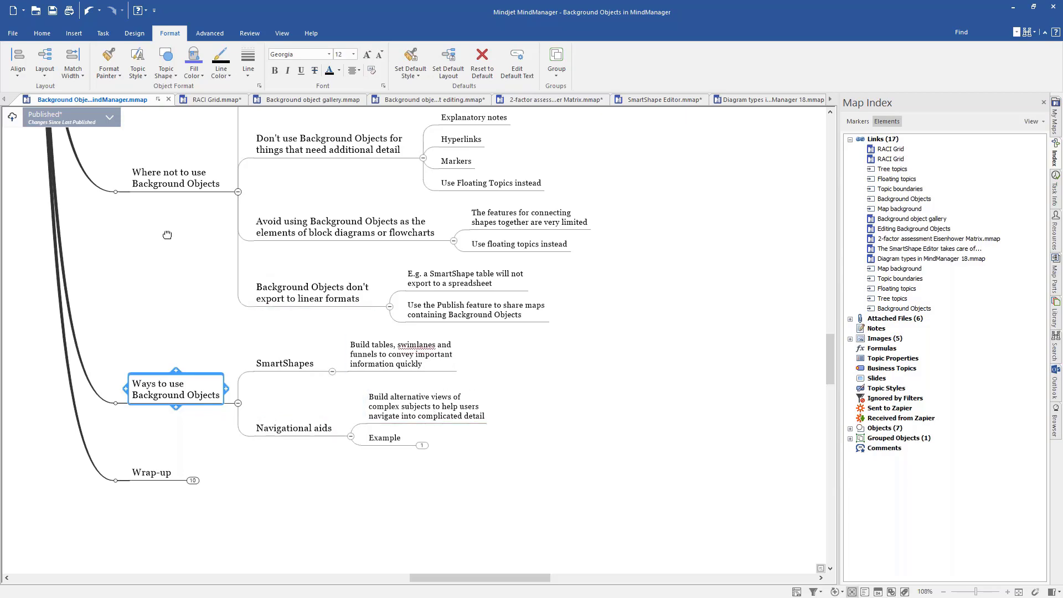
# - Expand the "Example" topic under "Navigational aids" and open its linked "Diagram types in MindManager 18" map
pyautogui.moveTo(167, 235); pyautogui.dragTo(647, 592)
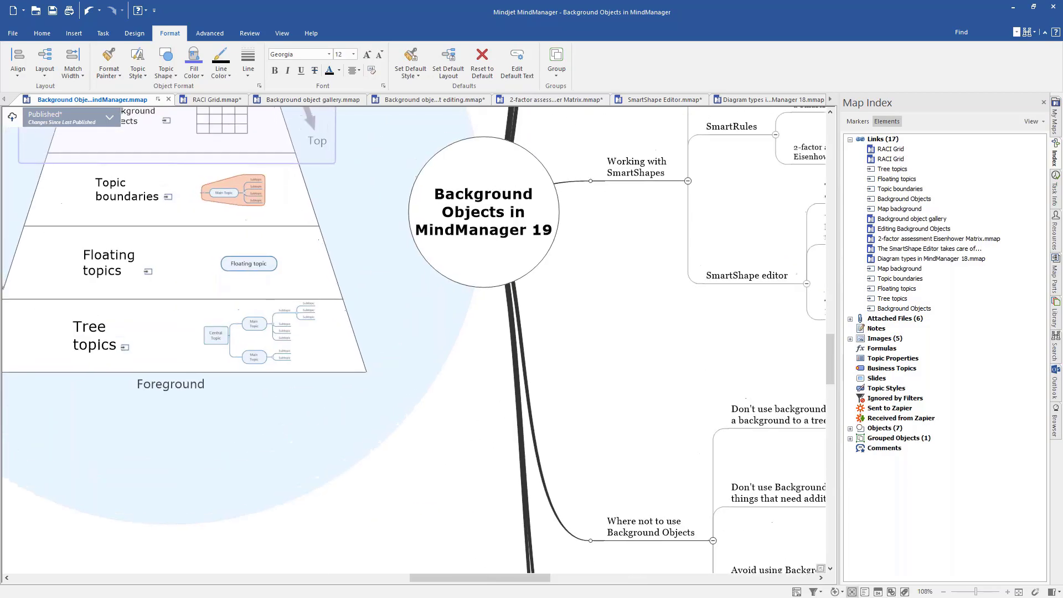
pyautogui.moveTo(568, 322); pyautogui.dragTo(590, 393)
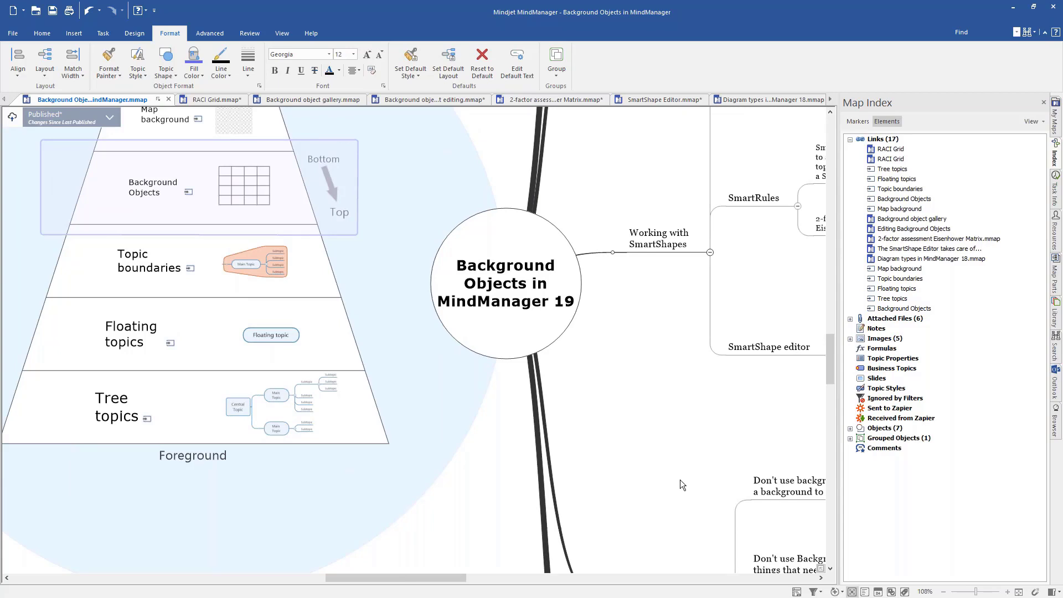
pyautogui.moveTo(679, 480); pyautogui.dragTo(94, 90)
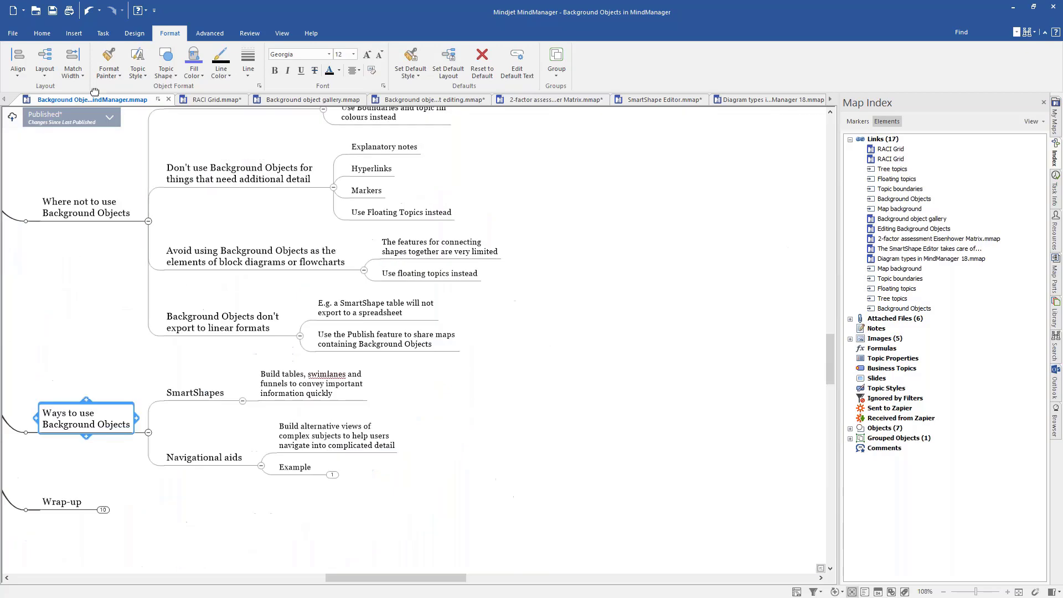
pyautogui.click(334, 474)
pyautogui.click(447, 475)
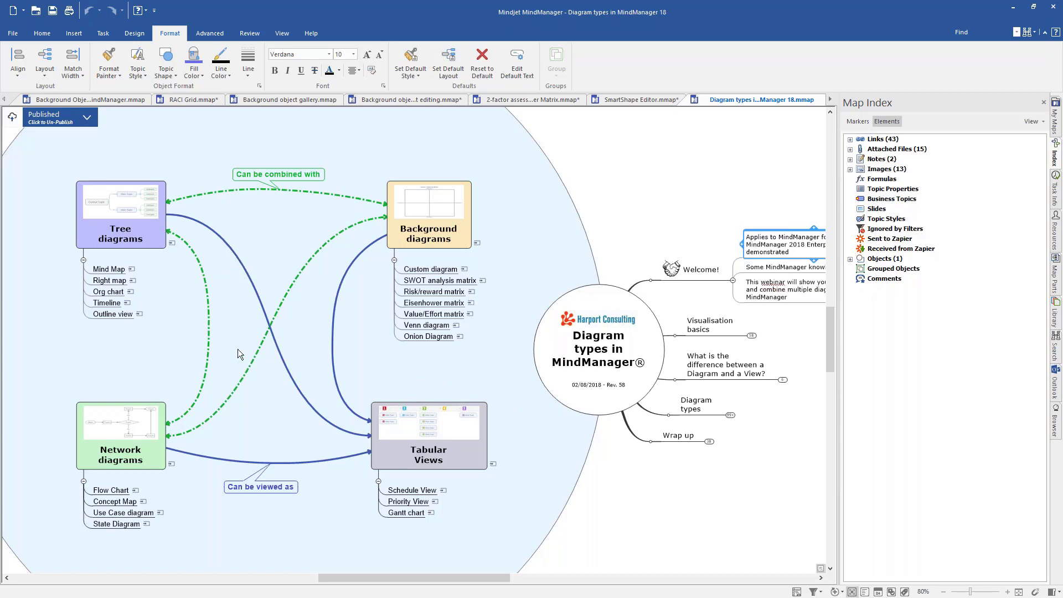
# - Follow the link of the "Venn diagram" topic listed under "Background diagrams"
pyautogui.click(456, 324)
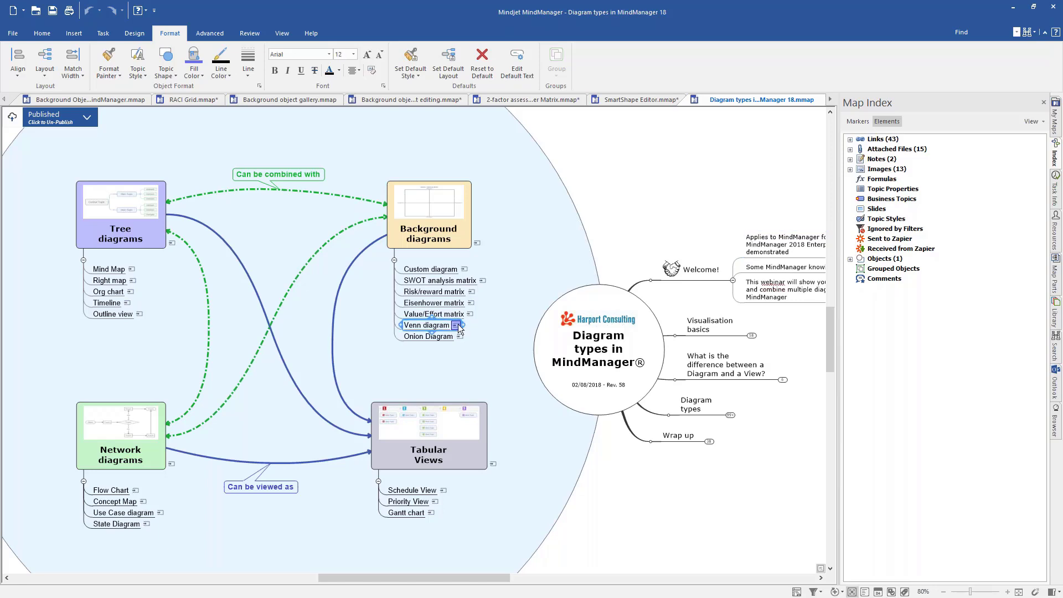